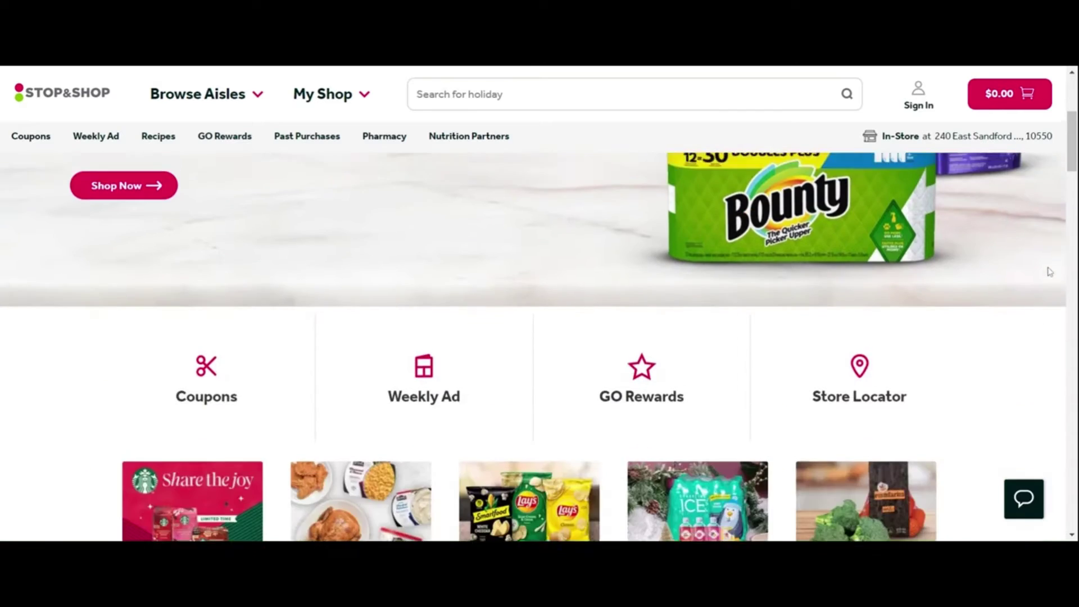
scroll(1049, 280, down, 10)
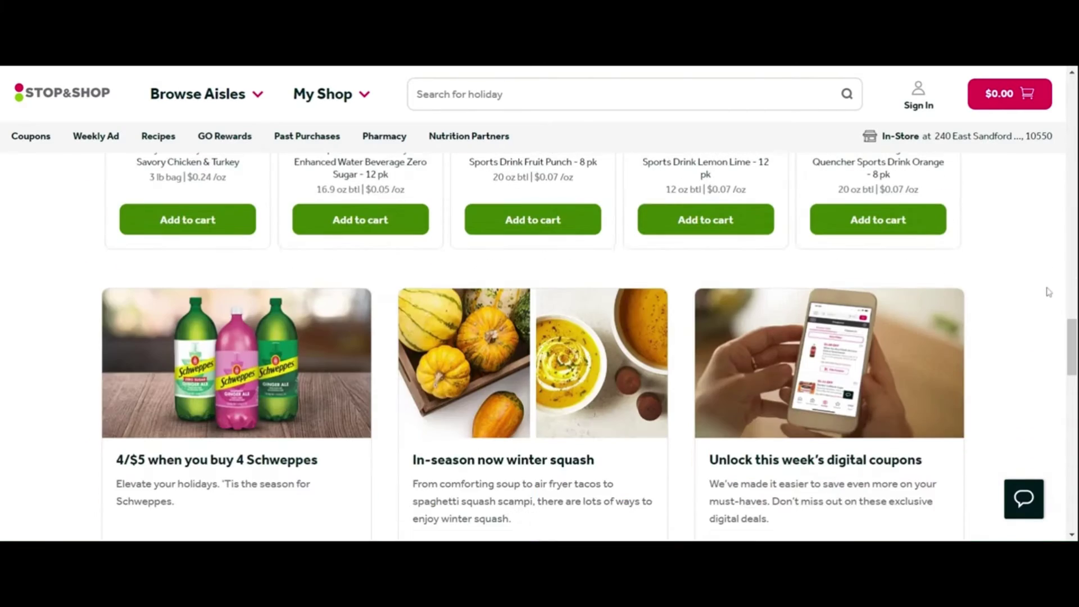
Step: Scroll the Stop & Shop home page down to the footer with the Careers links
drag(1071, 341, 1072, 497)
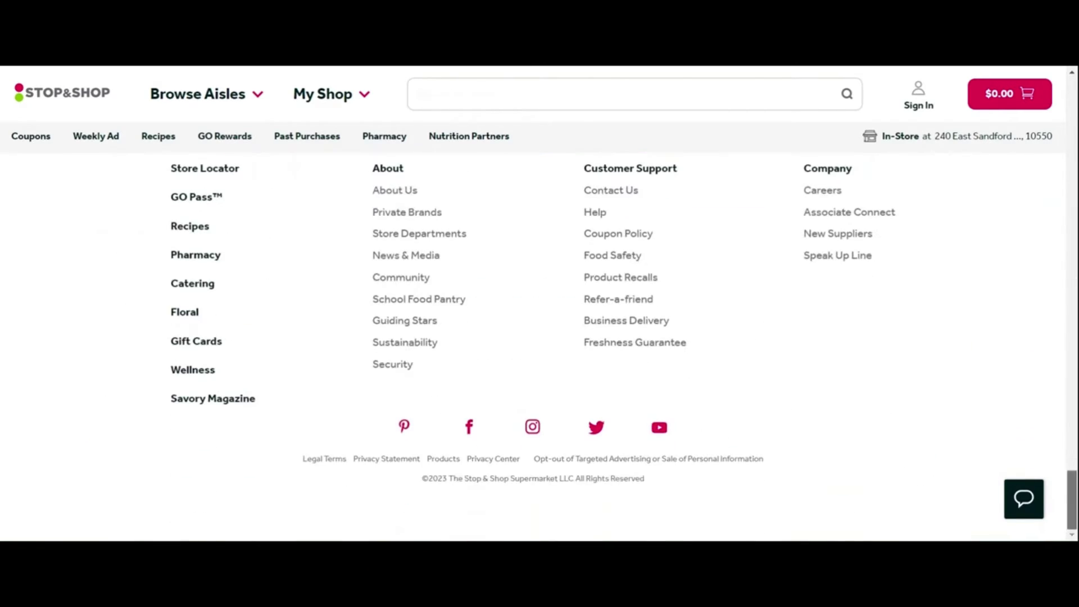
Step: Open the Stop & Shop Careers page from the footer
click(824, 192)
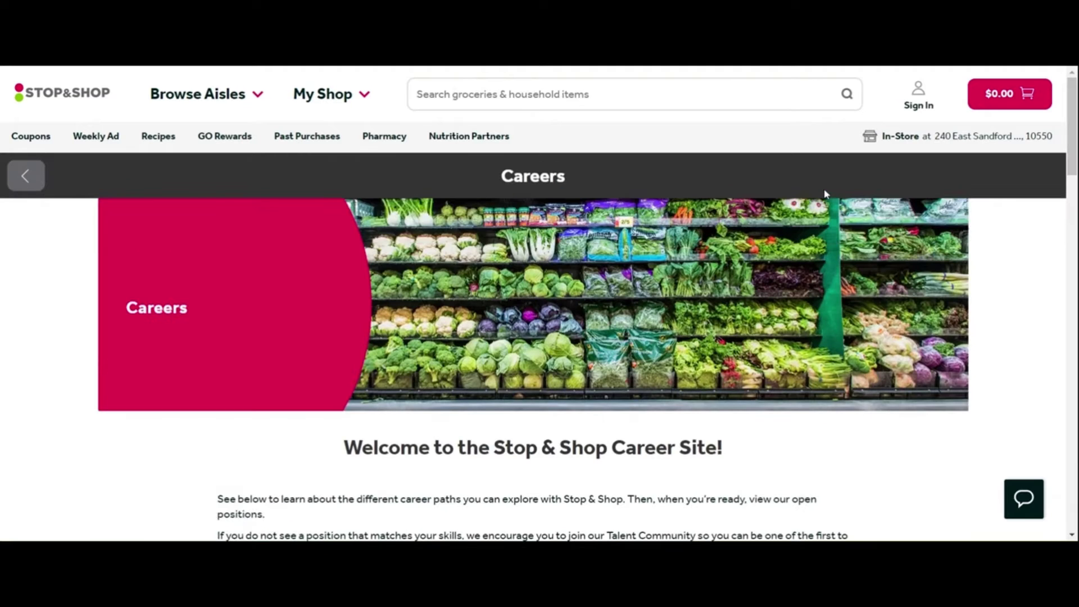
scroll(704, 321, down, 3)
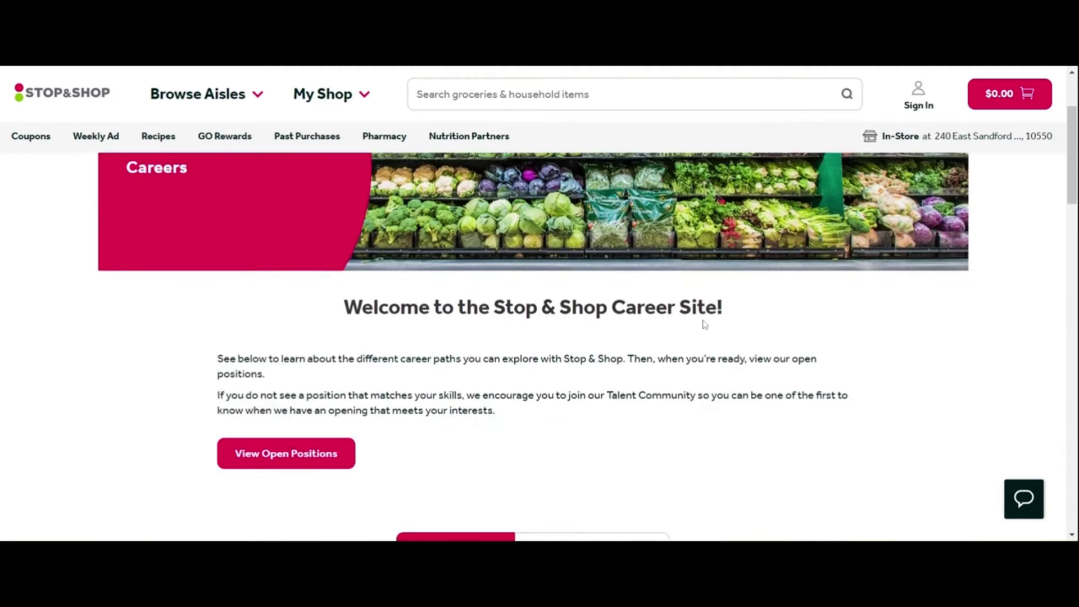
scroll(704, 324, down, 2)
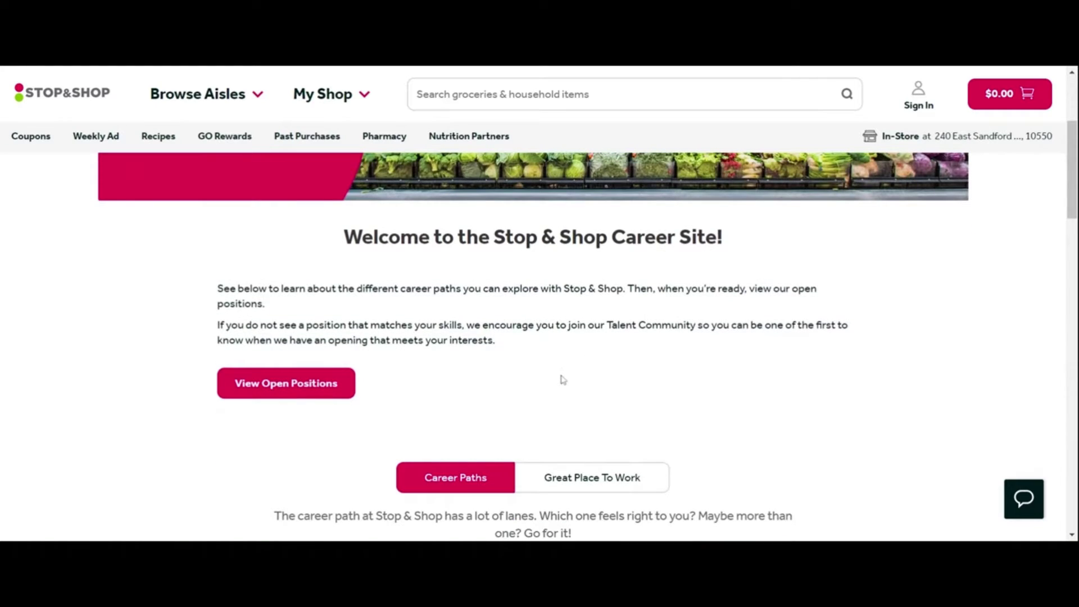
Step: Go to View Open Positions and open Search All Jobs for the Career Search form
click(307, 392)
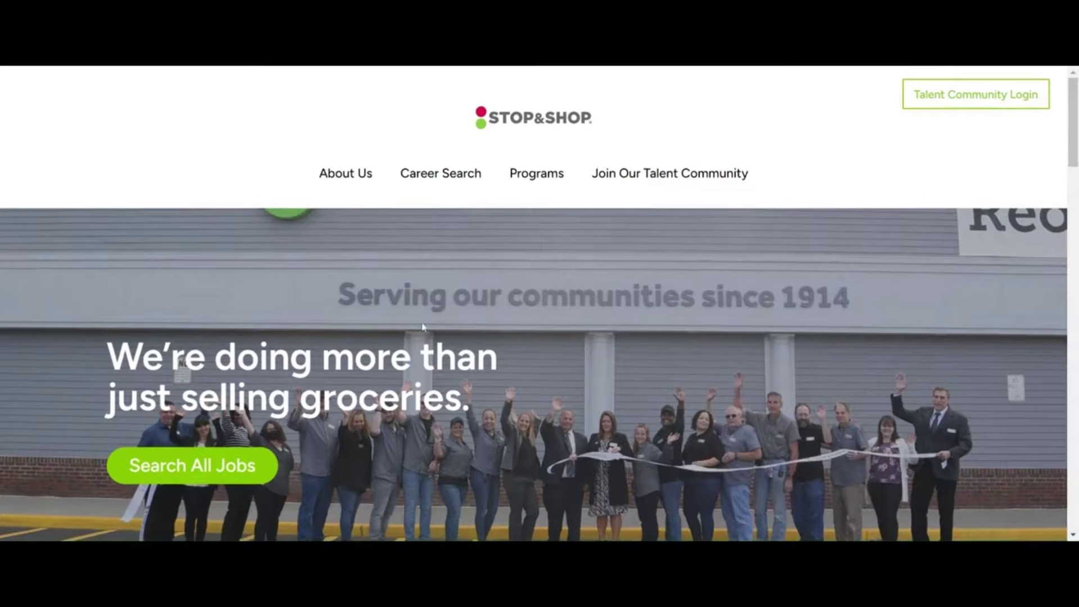
scroll(504, 381, down, 5)
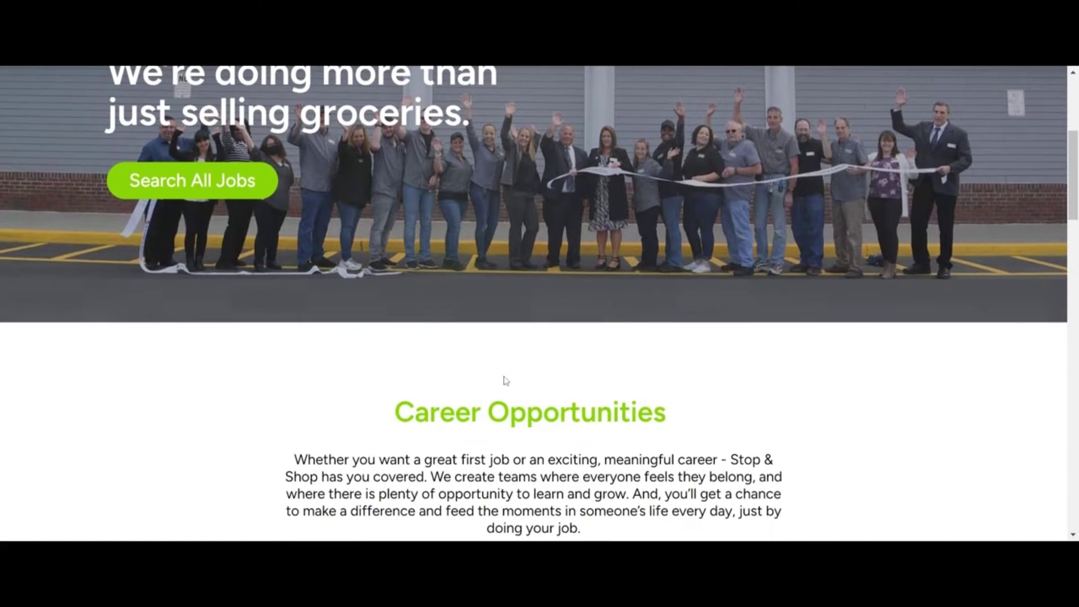
scroll(393, 303, up, 3)
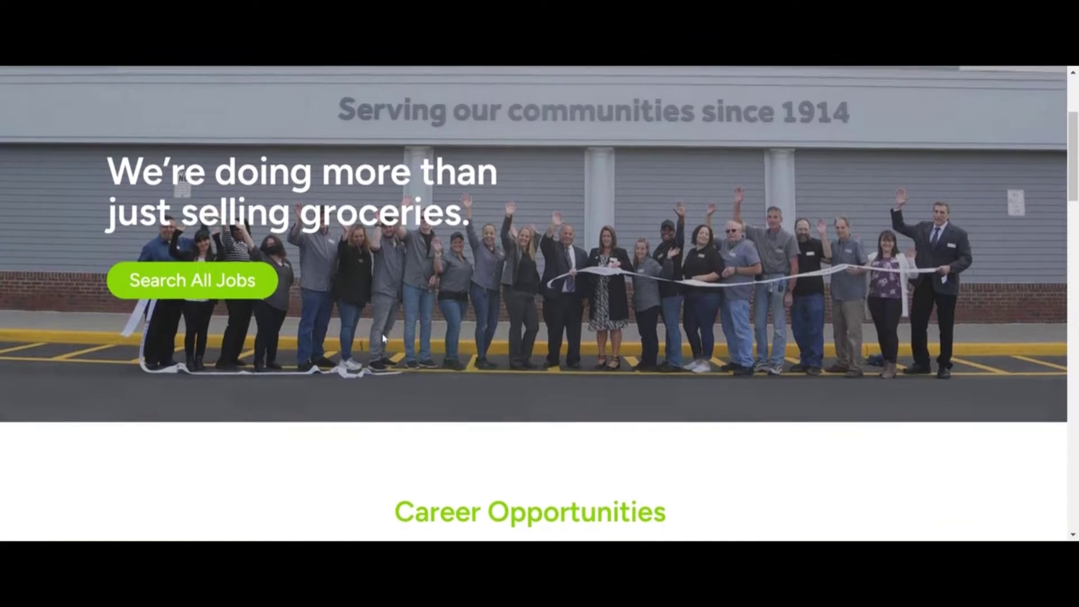
click(187, 328)
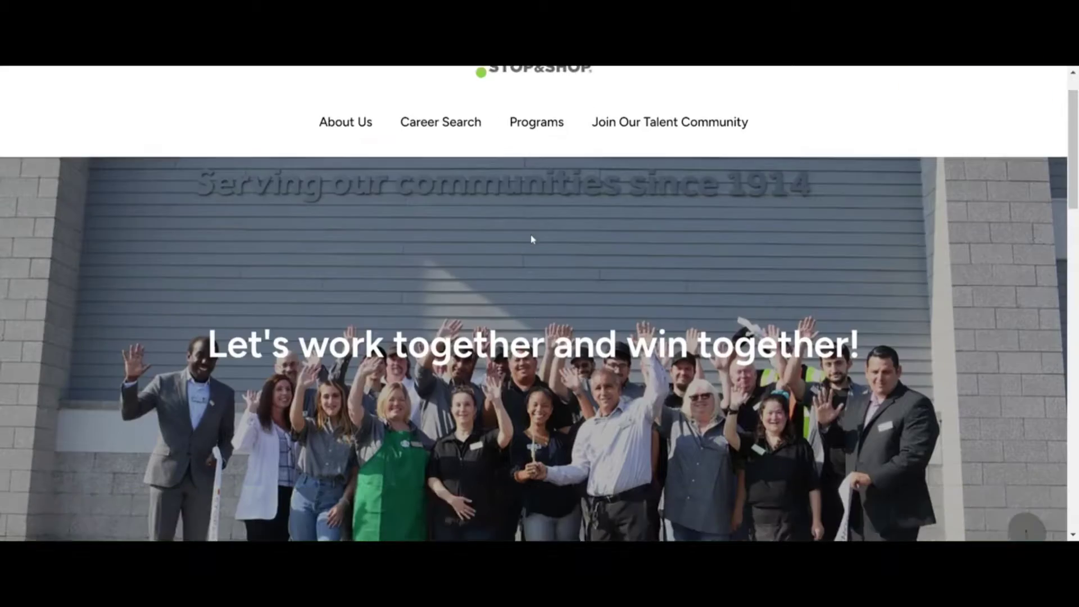
scroll(533, 240, down, 5)
scroll(532, 250, down, 1)
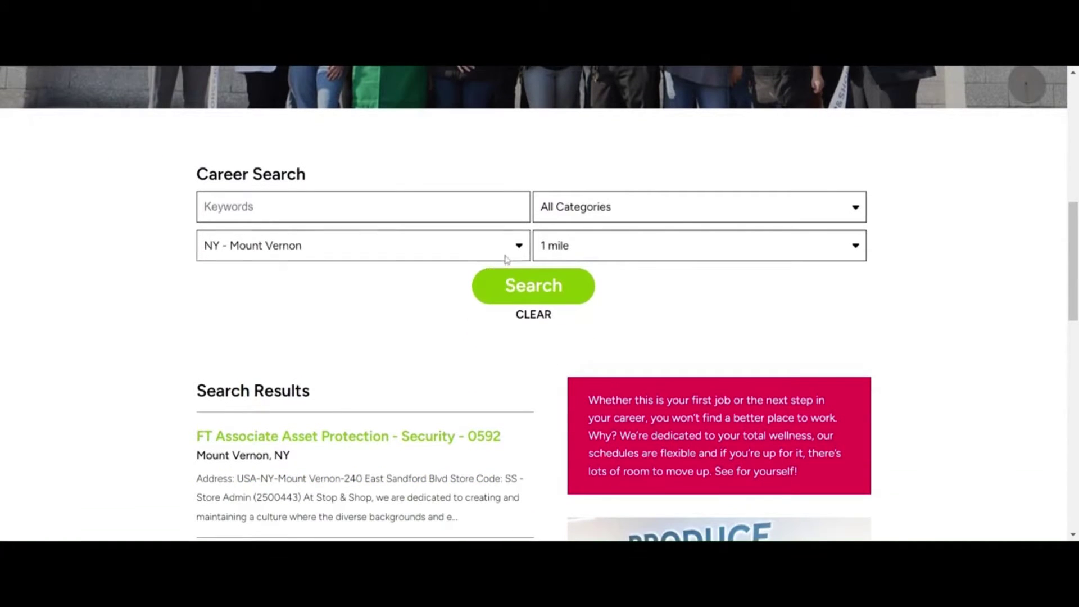
Step: Set the job search location to NY - Mount Vernon
click(507, 252)
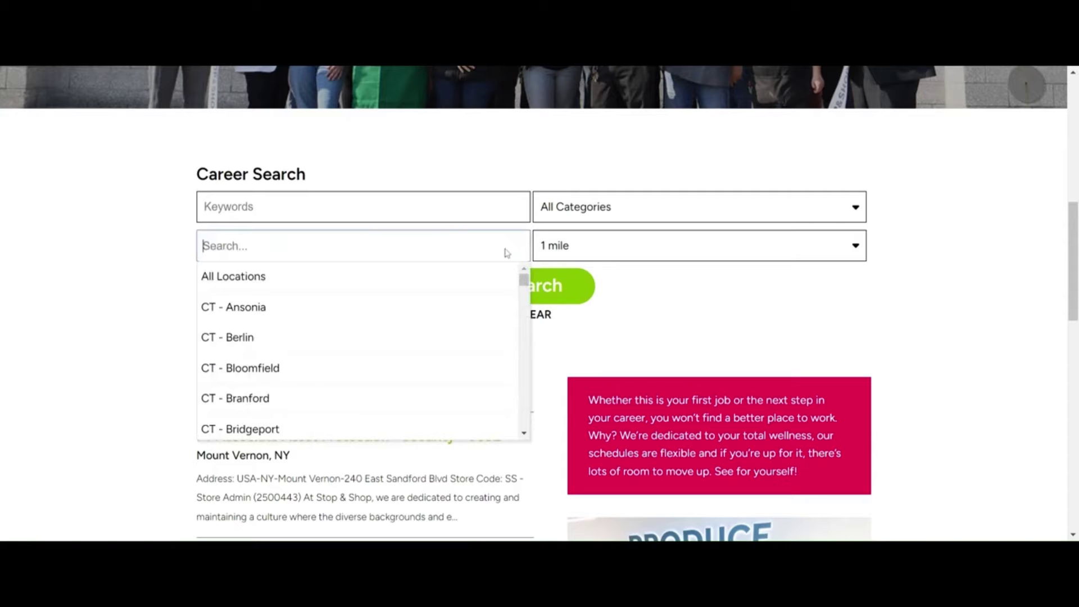
scroll(419, 333, down, 10)
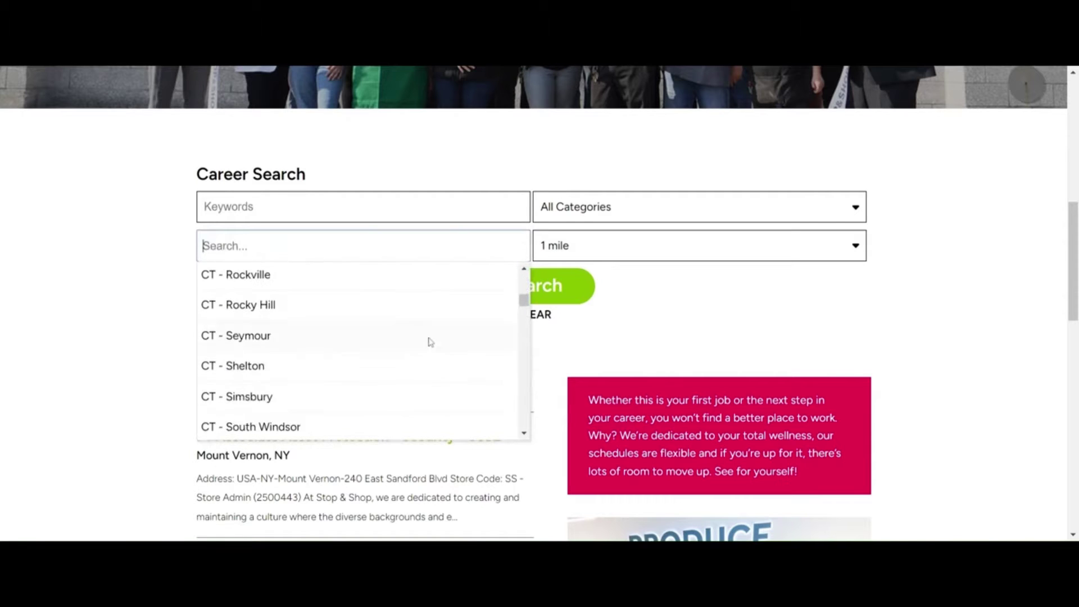
scroll(449, 342, down, 3)
drag(524, 304, 500, 406)
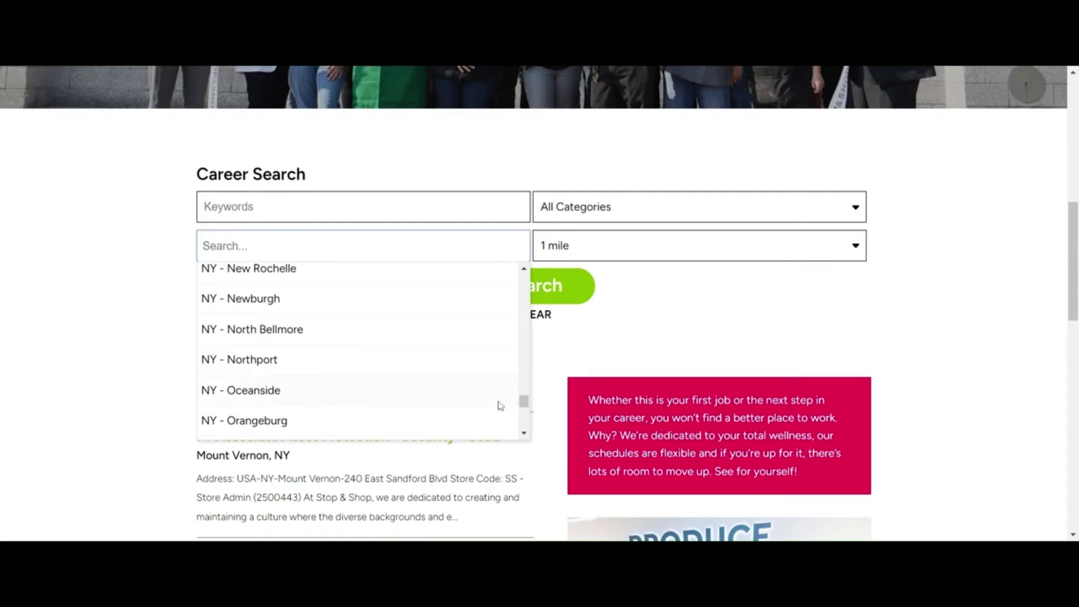
scroll(309, 360, up, 2)
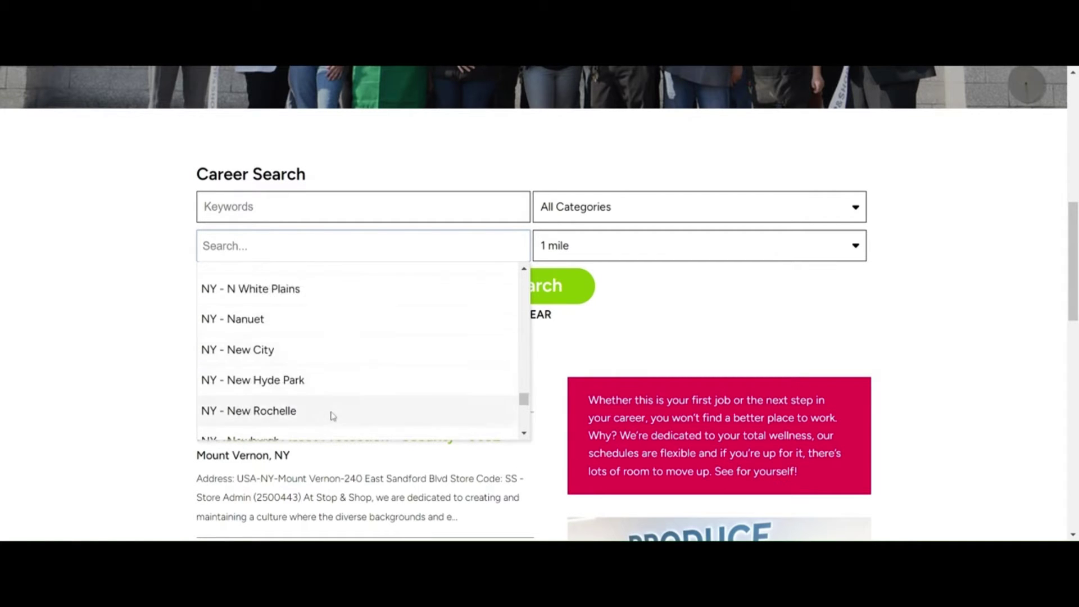
scroll(334, 416, up, 2)
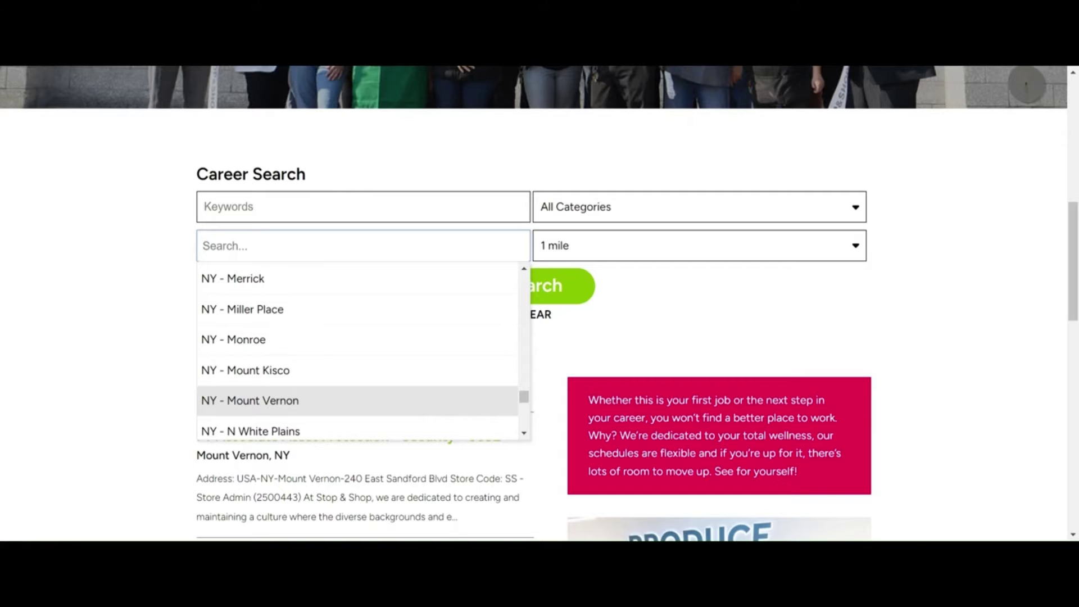
key(Return)
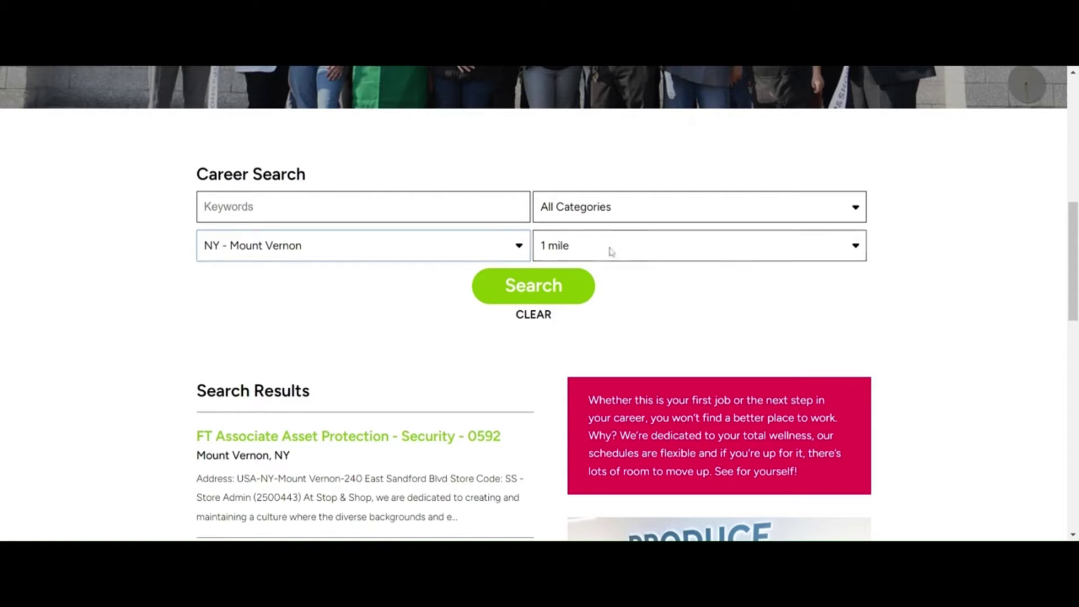
Step: Widen the search radius to 5 miles and run the job search
click(683, 253)
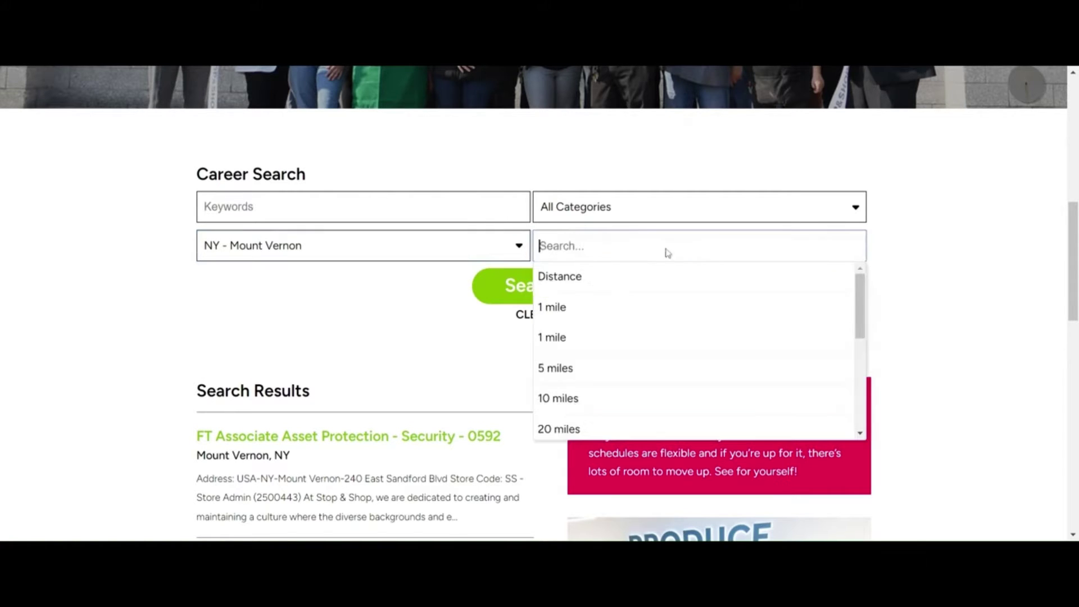
click(561, 371)
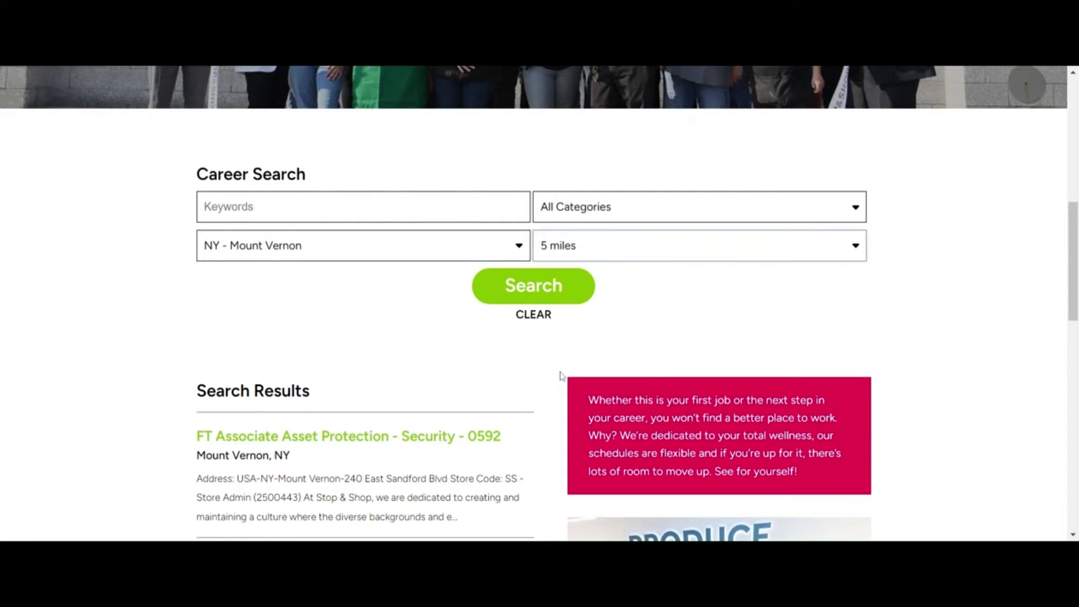
click(519, 293)
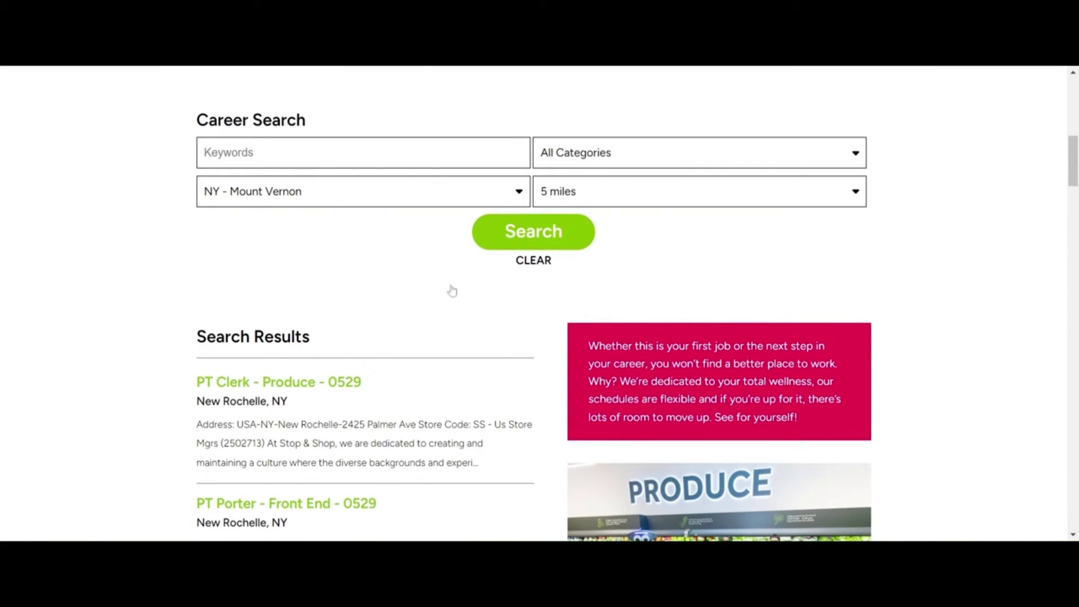
scroll(396, 336, down, 1)
scroll(396, 336, down, 2)
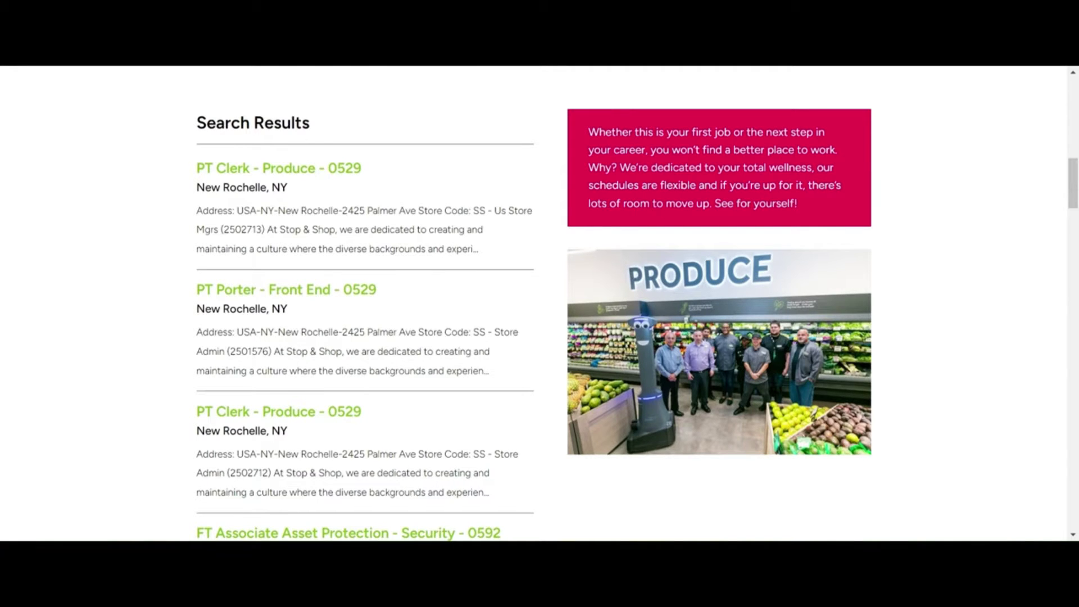
scroll(534, 304, up, 3)
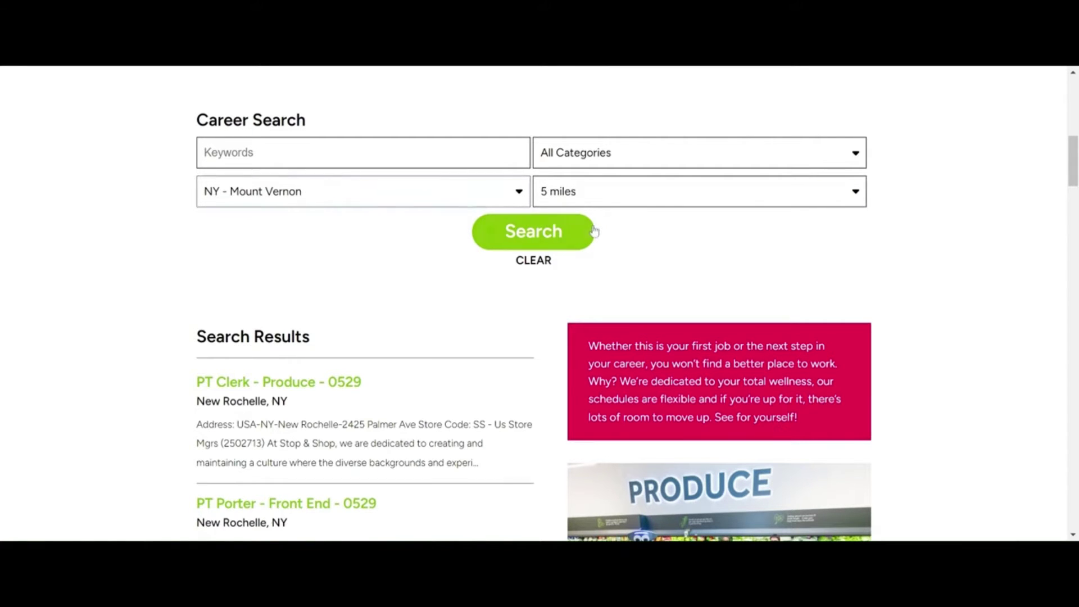
scroll(444, 335, down, 4)
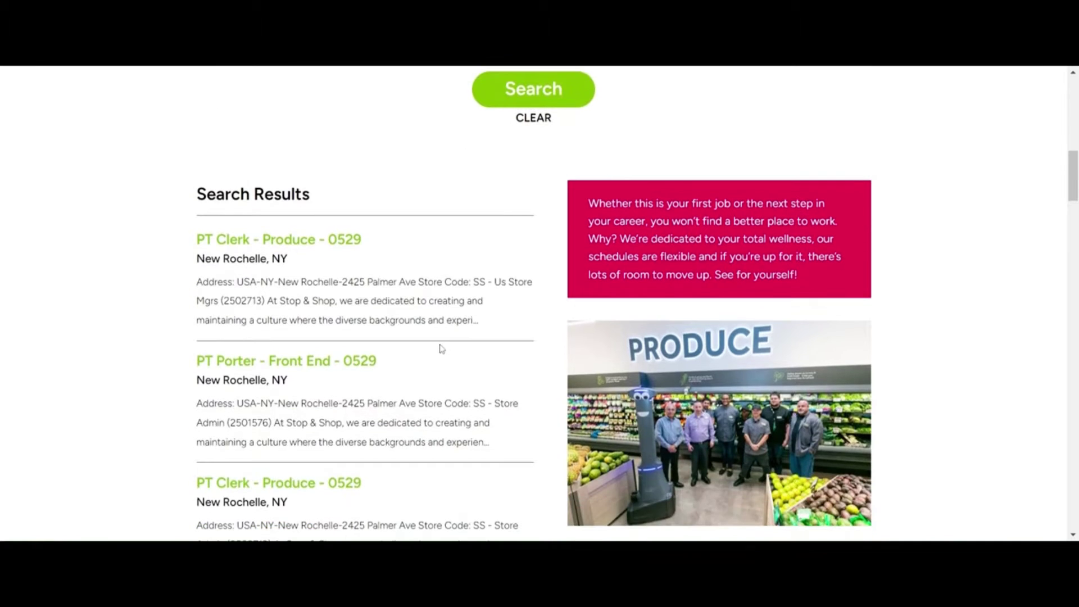
scroll(378, 357, down, 2)
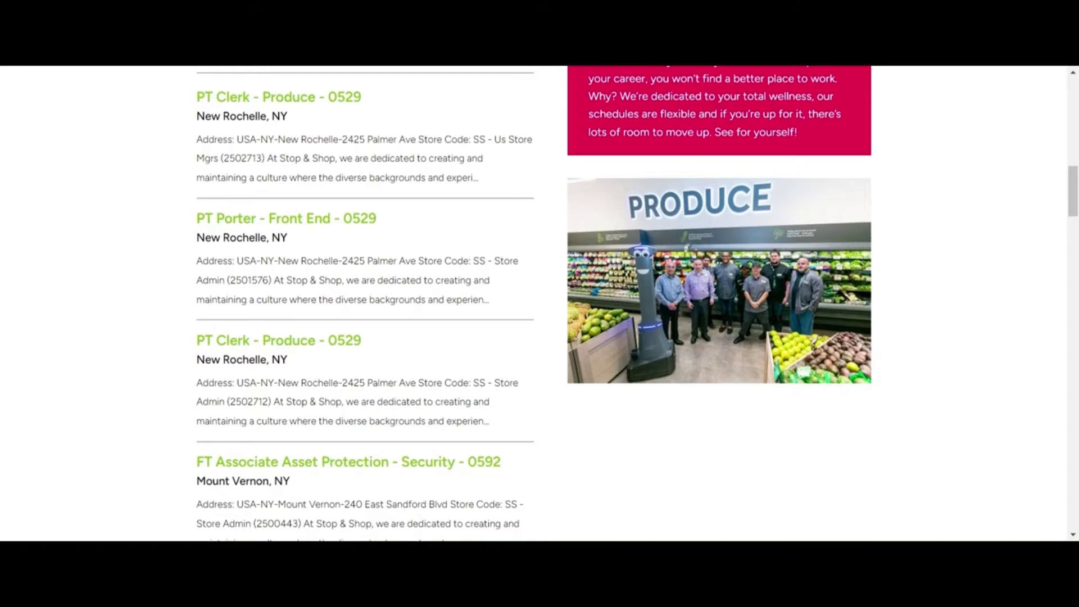
scroll(365, 304, down, 4)
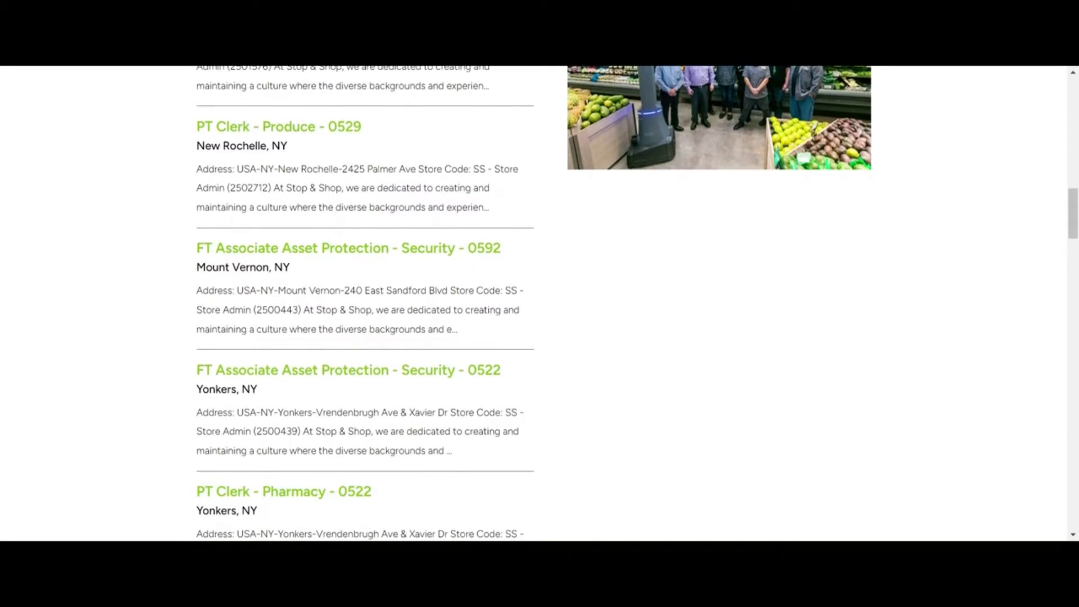
scroll(652, 404, down, 5)
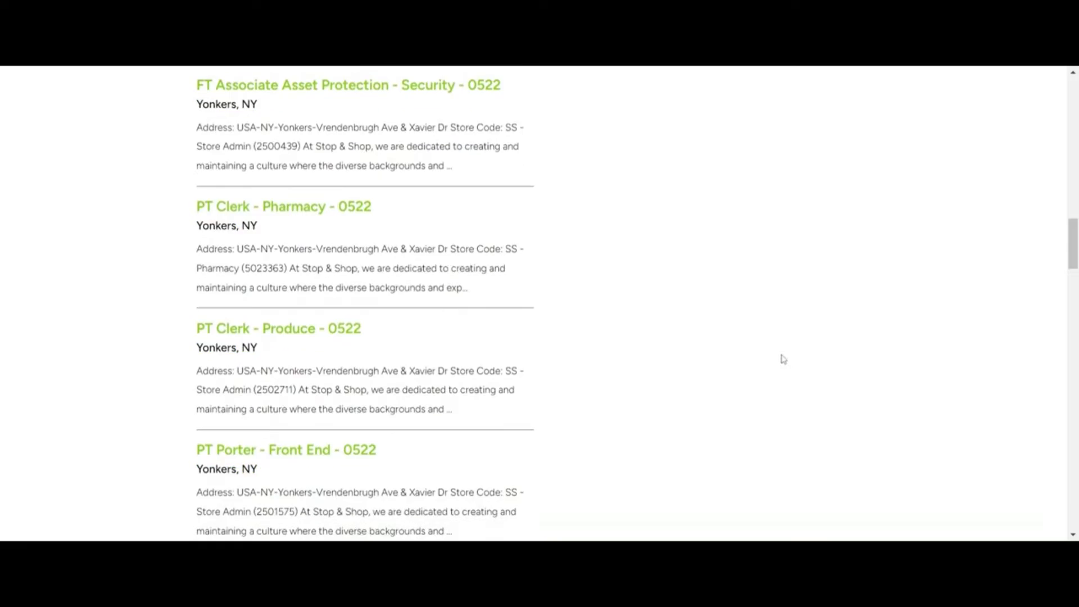
scroll(784, 359, down, 8)
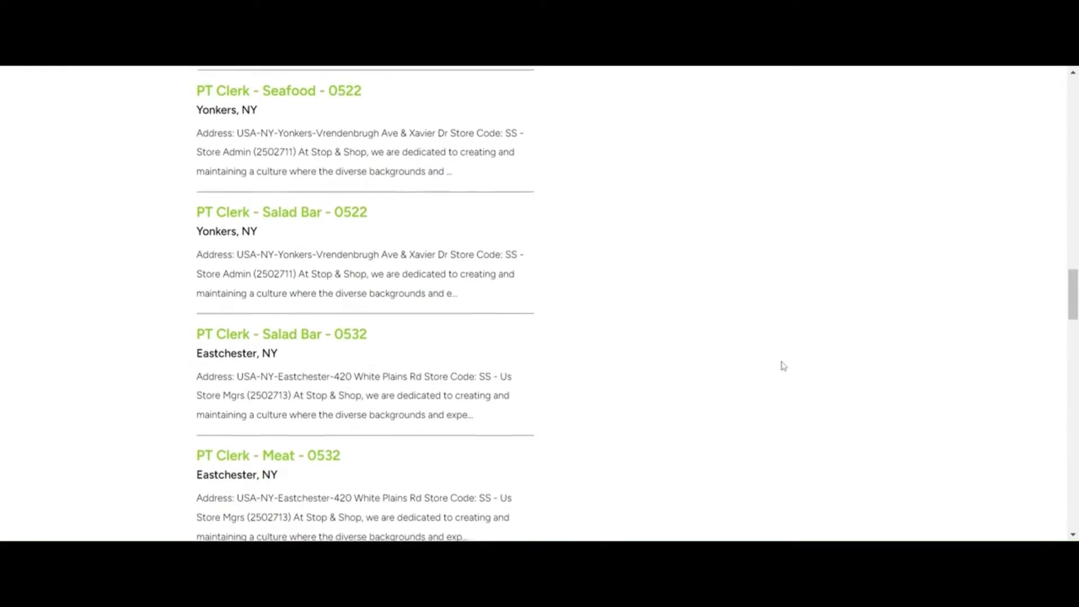
scroll(782, 366, down, 5)
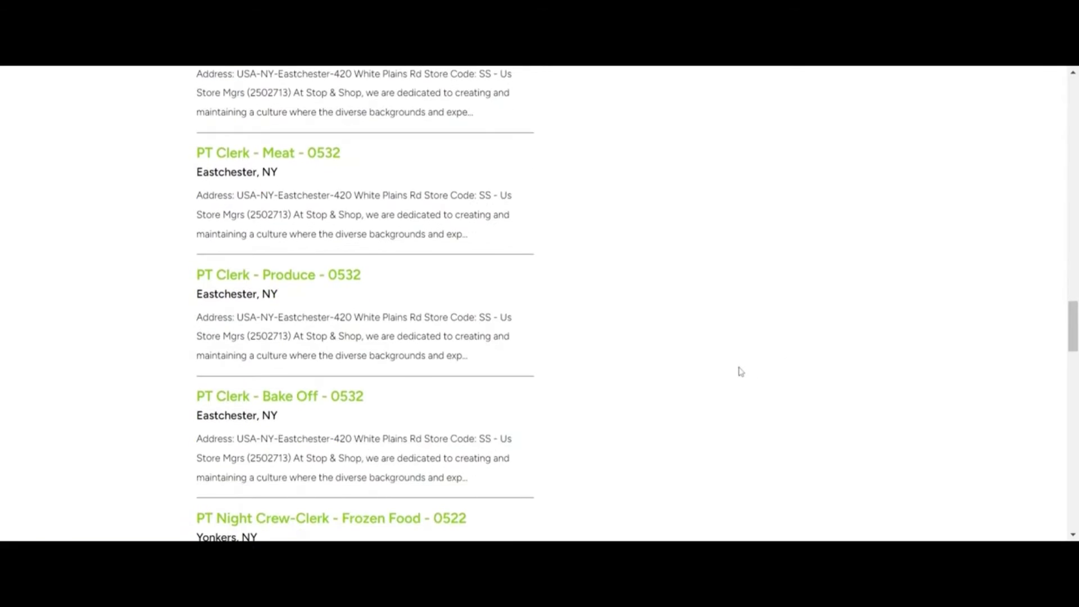
scroll(740, 371, down, 5)
scroll(666, 422, down, 3)
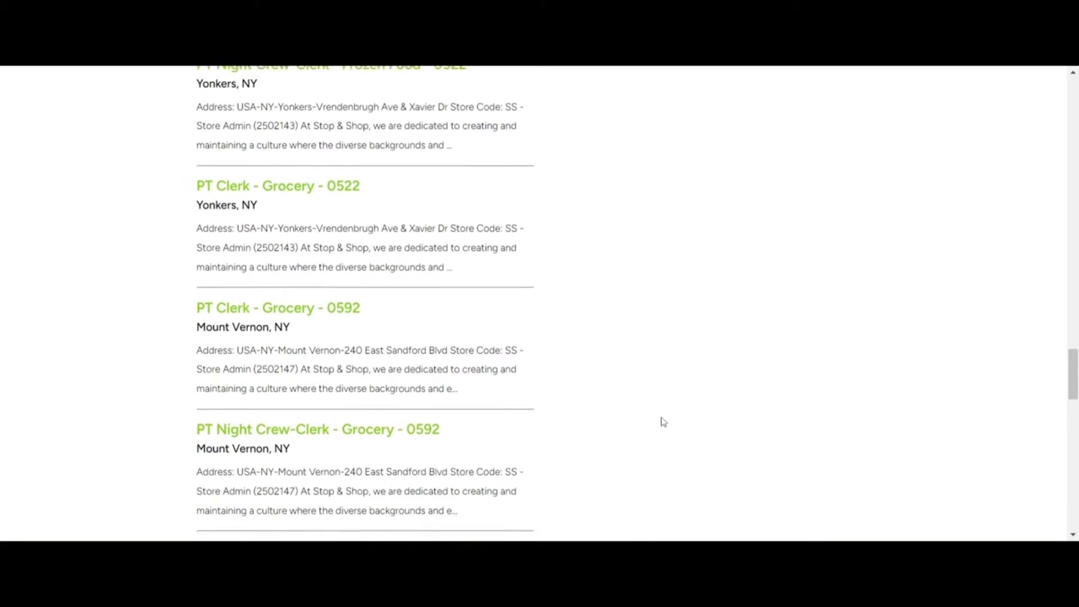
scroll(663, 422, down, 1)
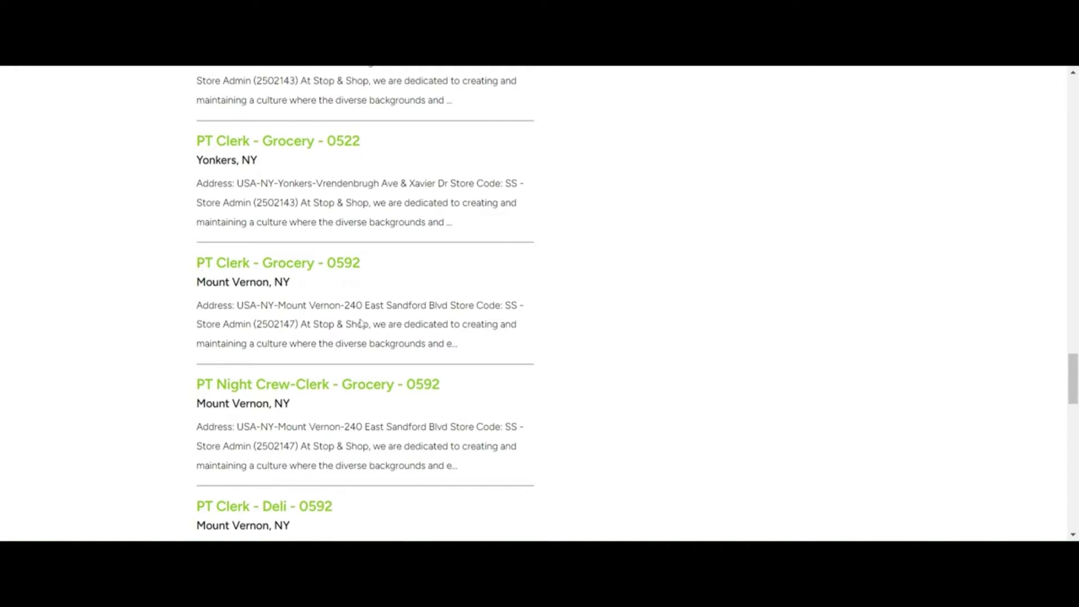
Step: Open the PT Clerk - Grocery - 0592 posting and expand its full job description
click(287, 264)
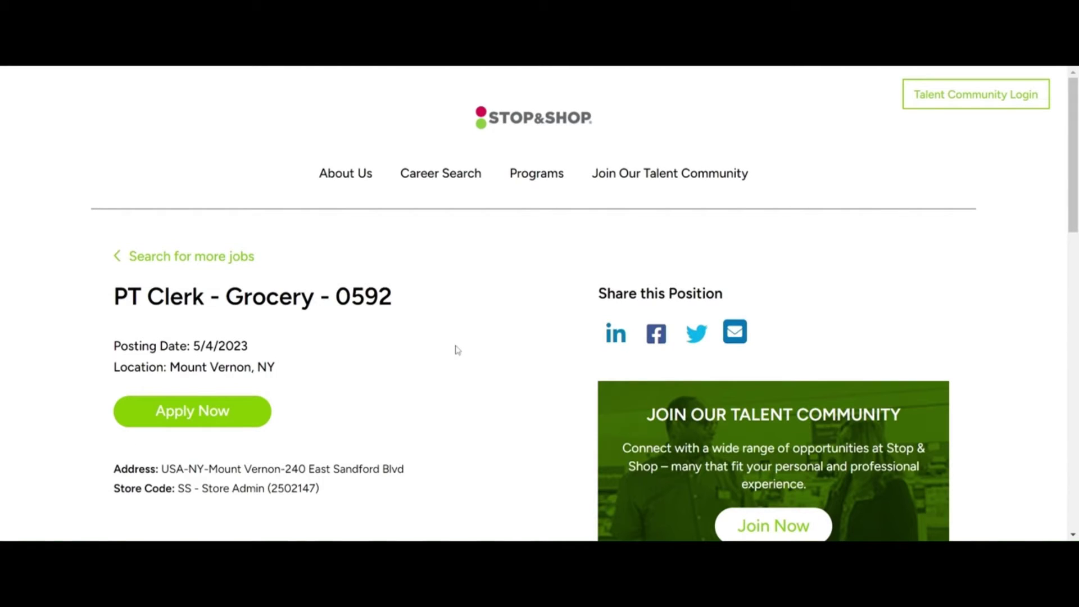
scroll(456, 350, down, 1)
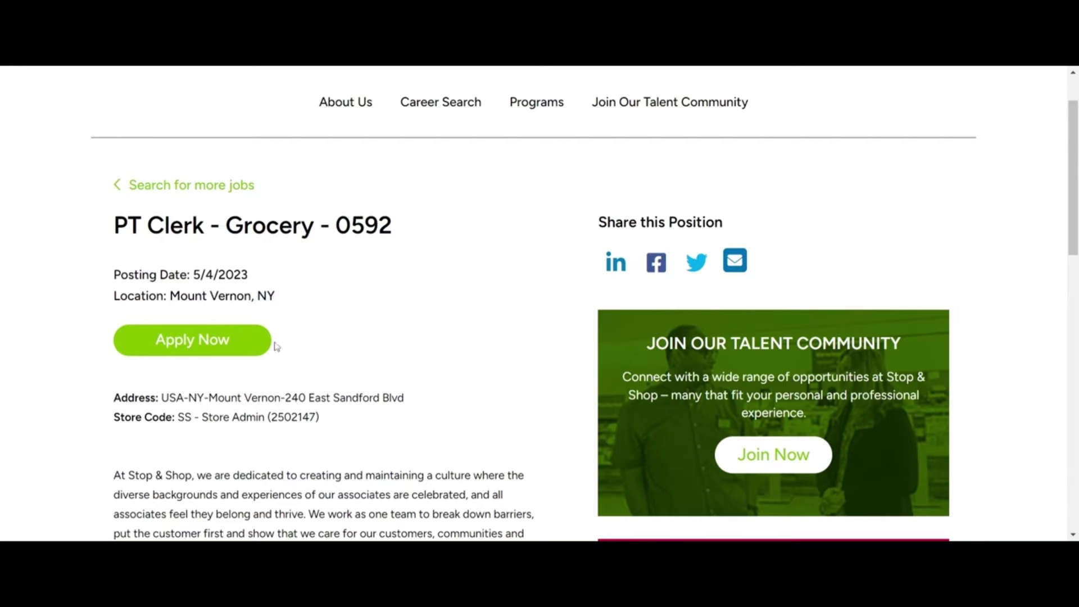
scroll(318, 354, down, 2)
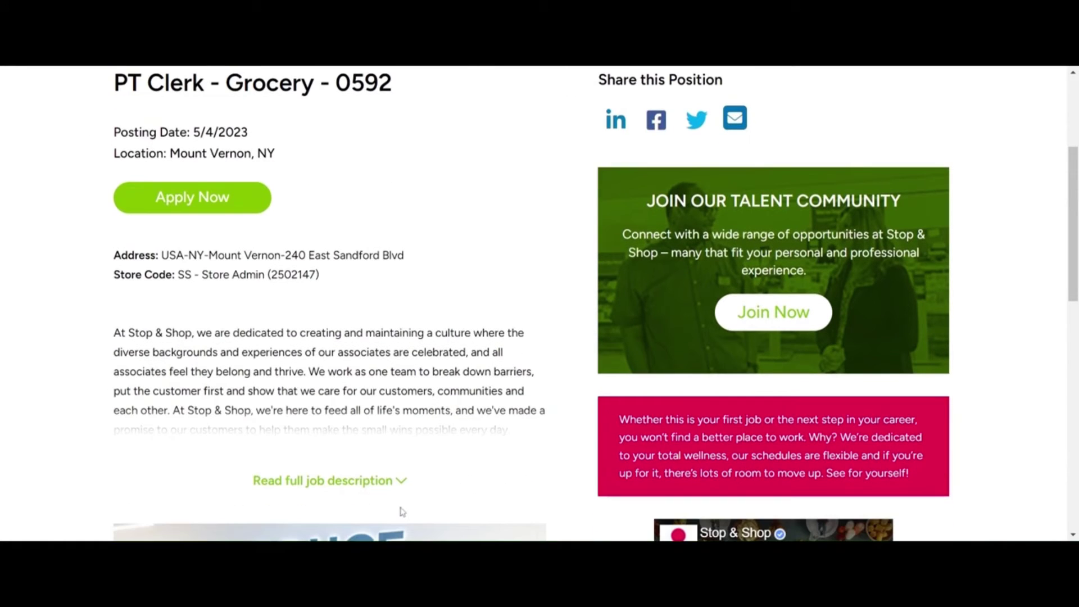
scroll(438, 385, down, 1)
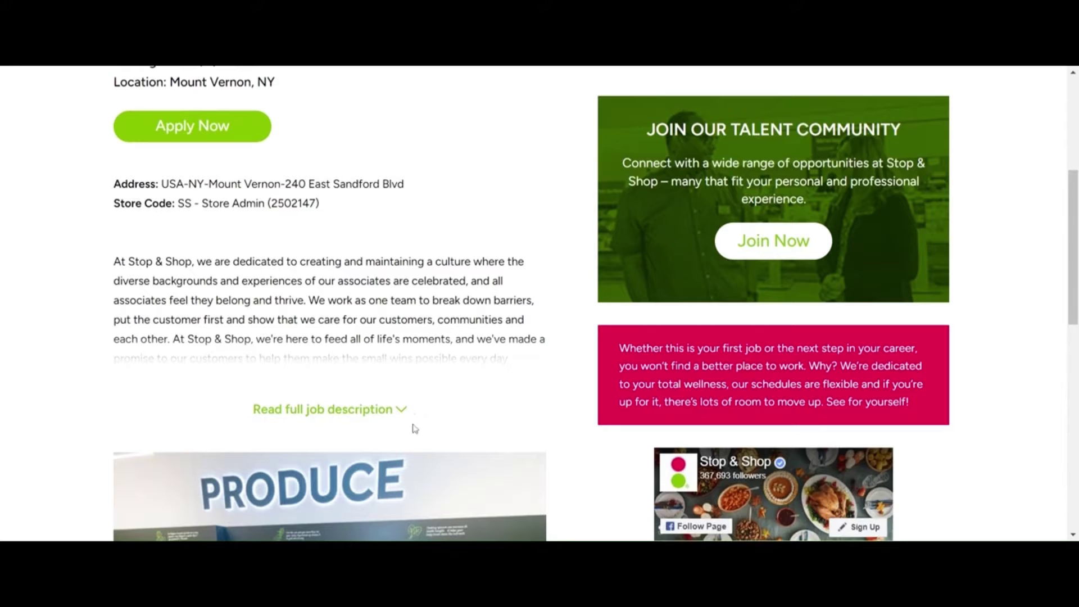
click(401, 411)
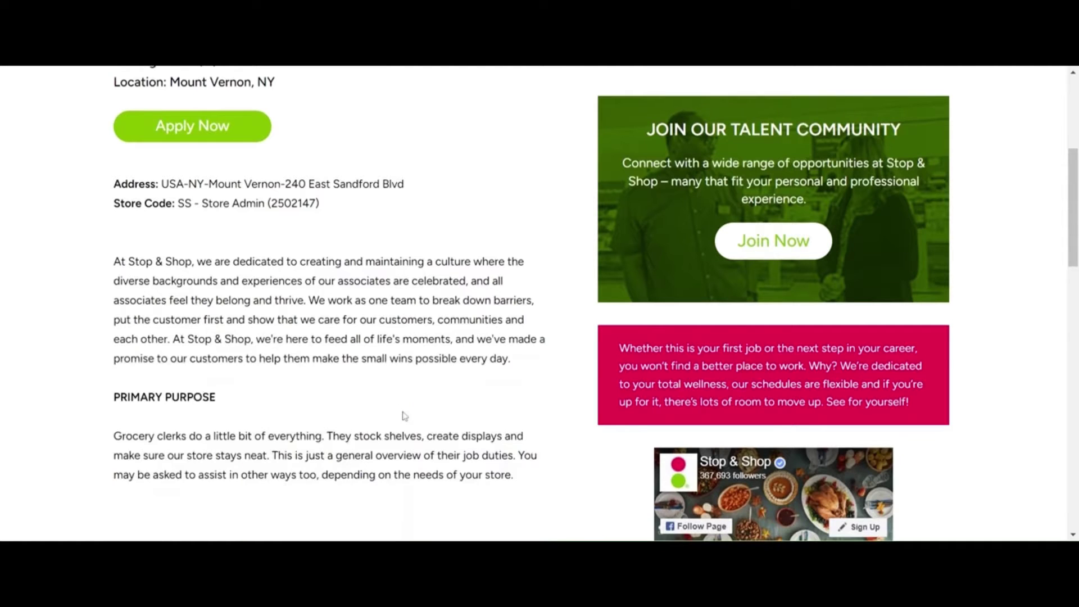
scroll(398, 426, down, 2)
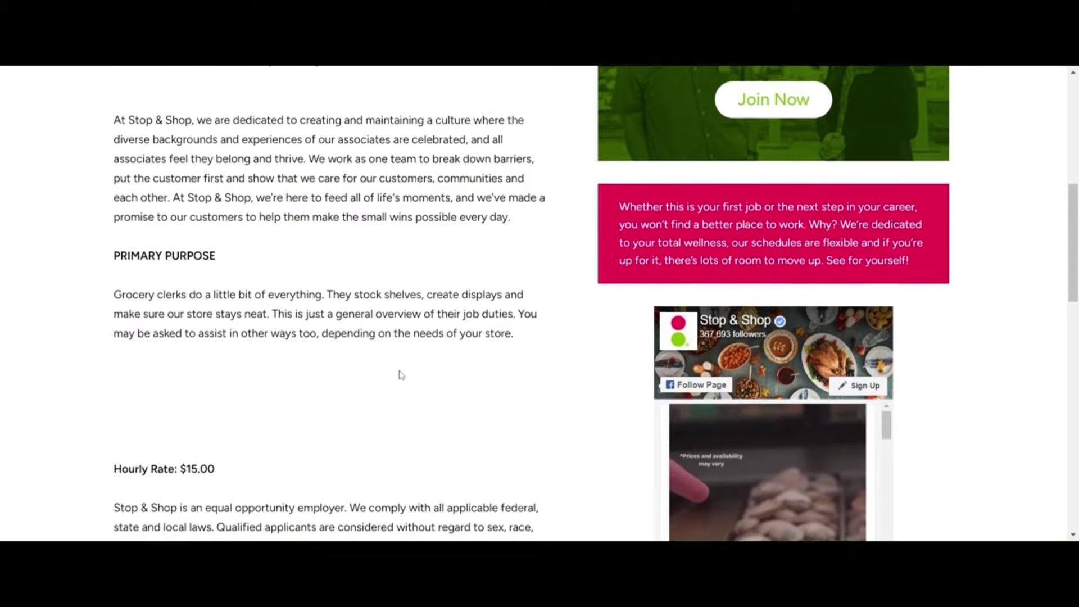
scroll(400, 373, up, 1)
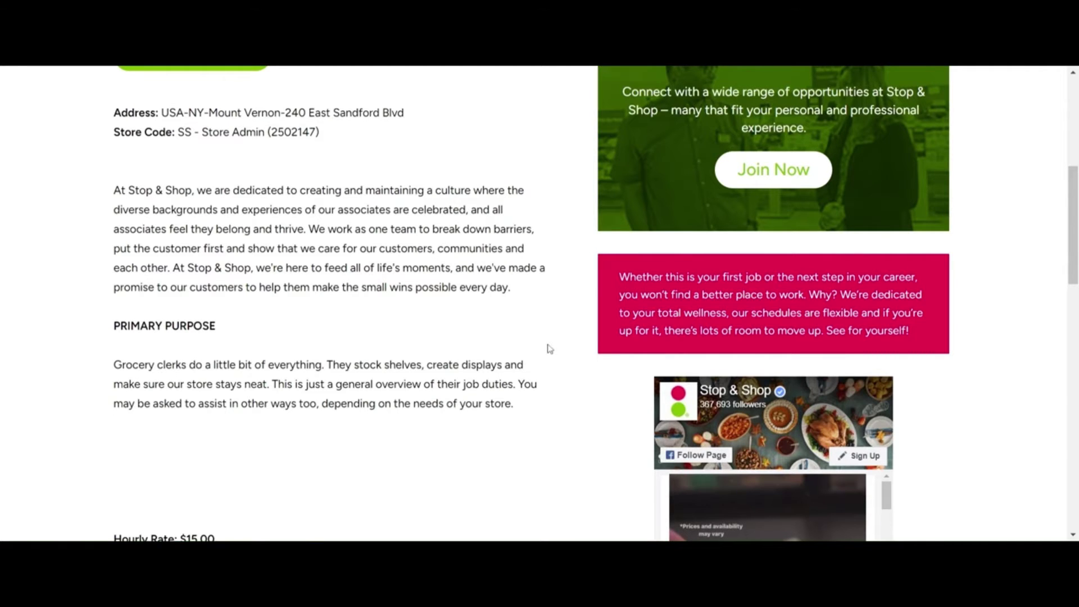
scroll(550, 349, down, 5)
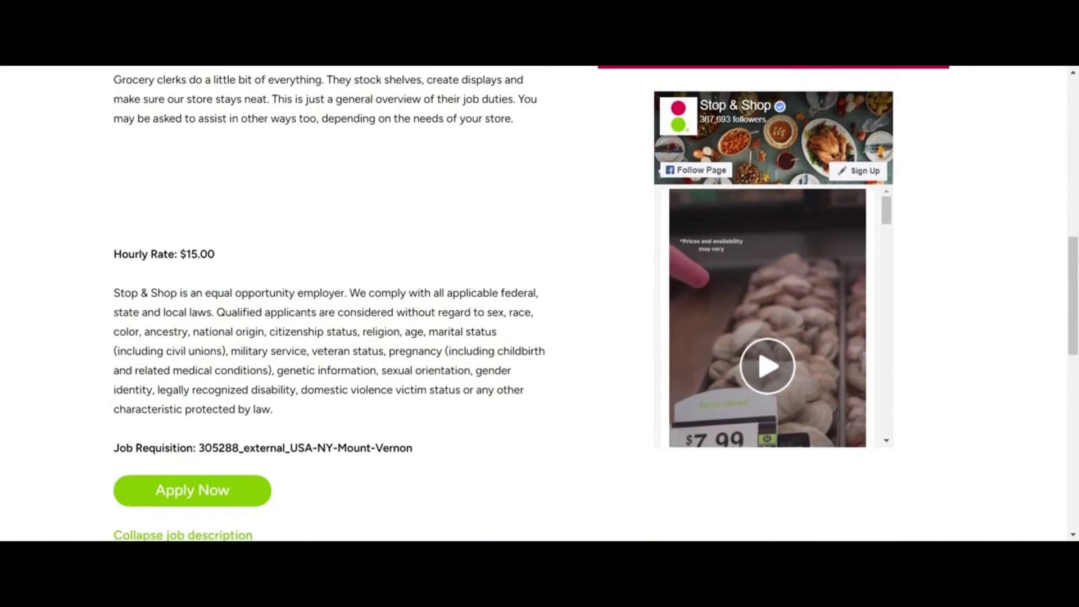
Step: Select the $15.00 hourly rate and choose Apply Now
drag(217, 256, 180, 255)
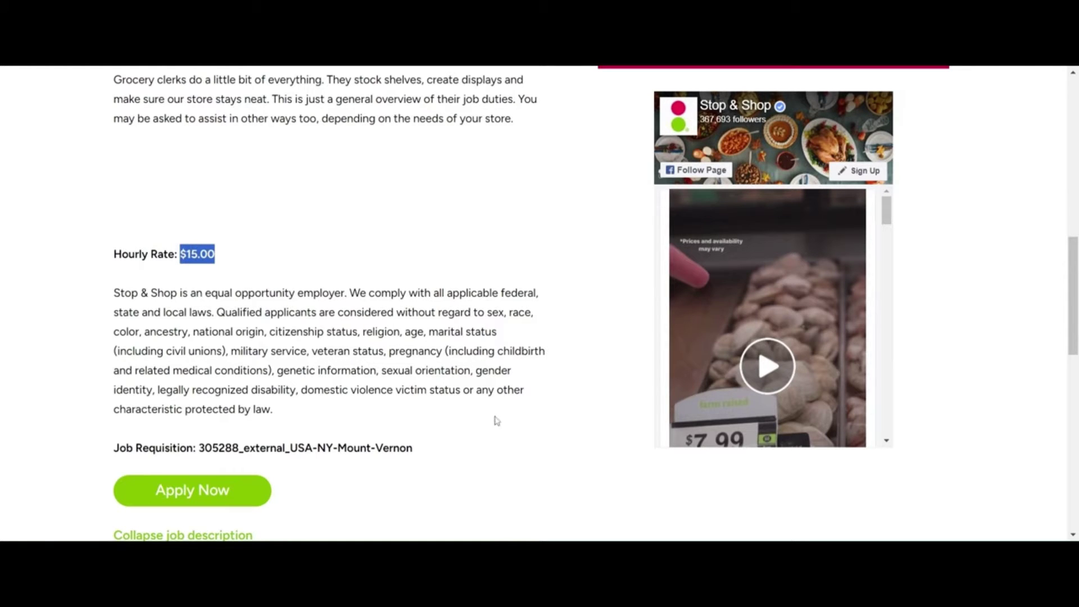
scroll(413, 407, down, 3)
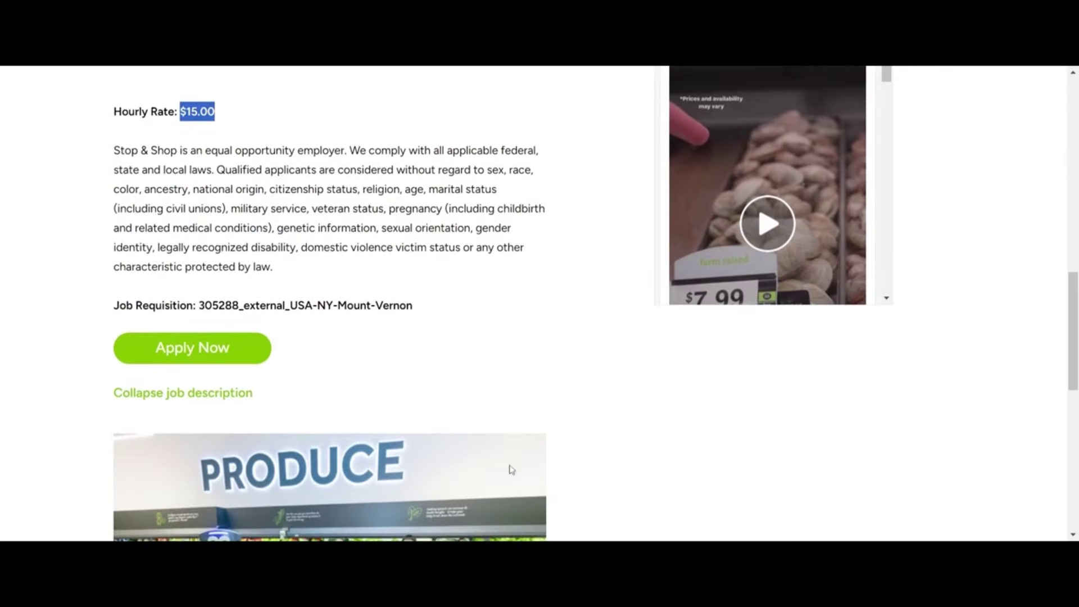
click(194, 354)
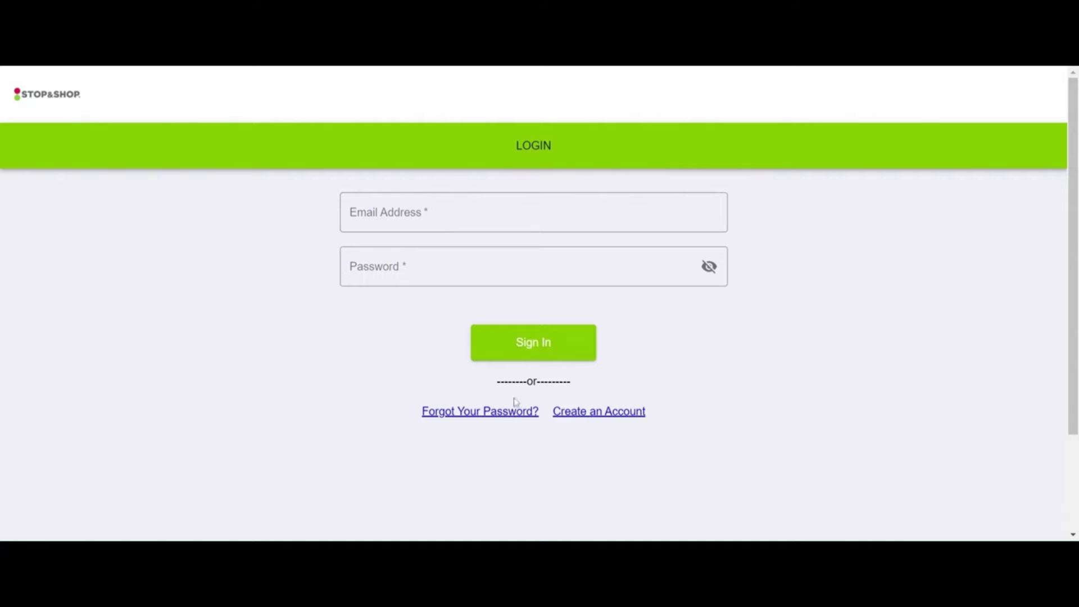
Step: Start a new account and enter the applicant's email address
click(586, 415)
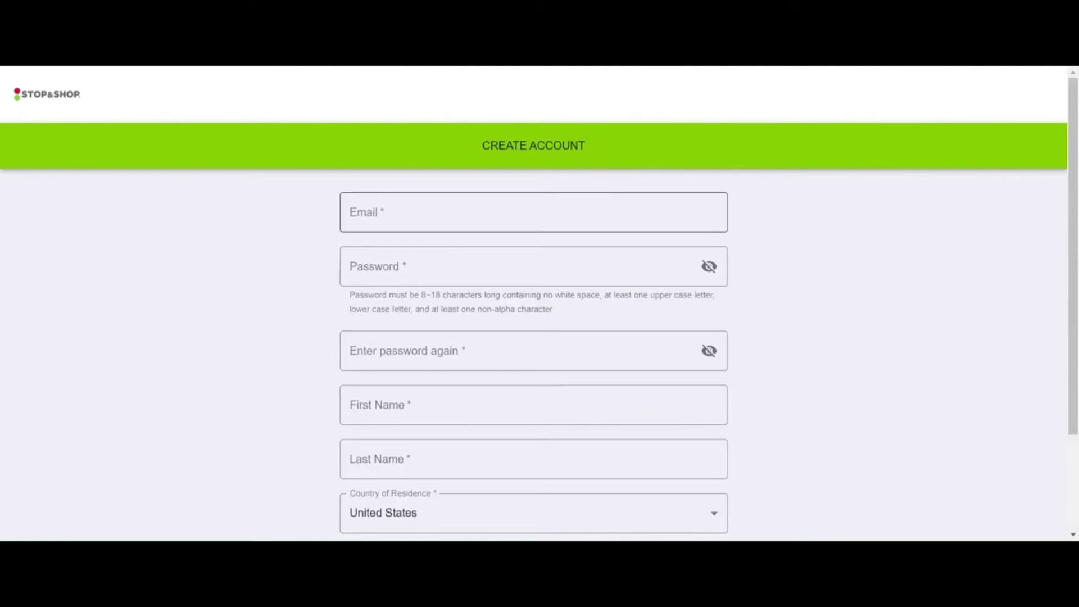
click(350, 213)
key(Down)
key(Return)
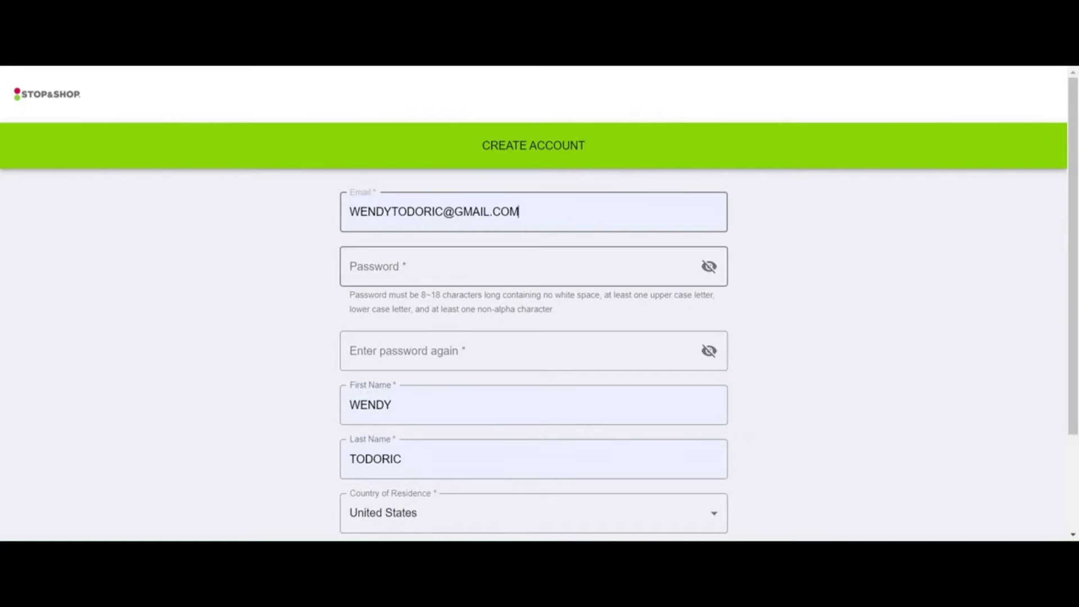
drag(519, 212, 145, 171)
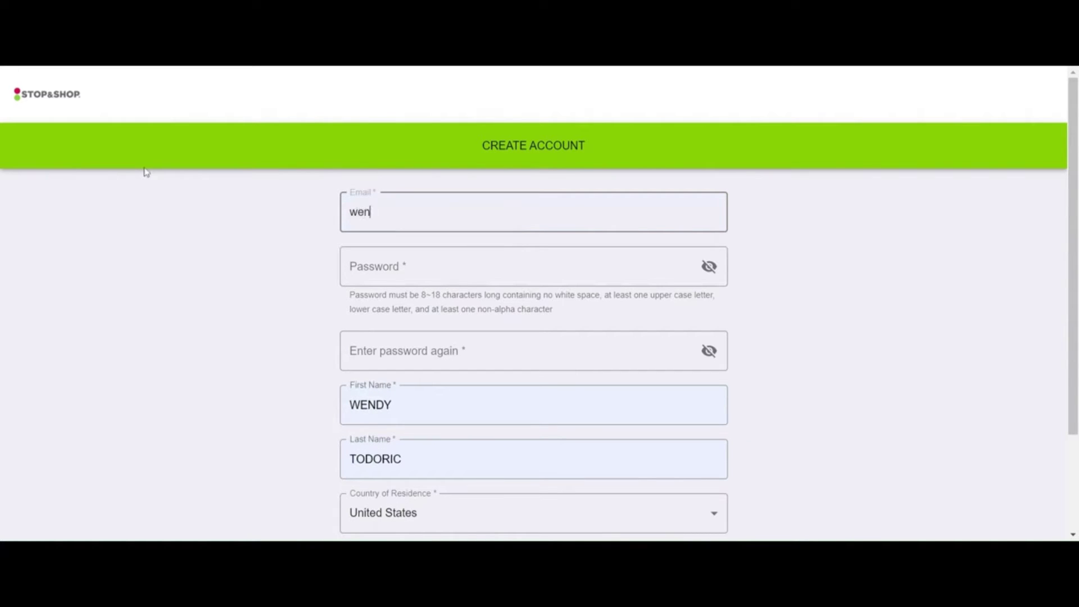
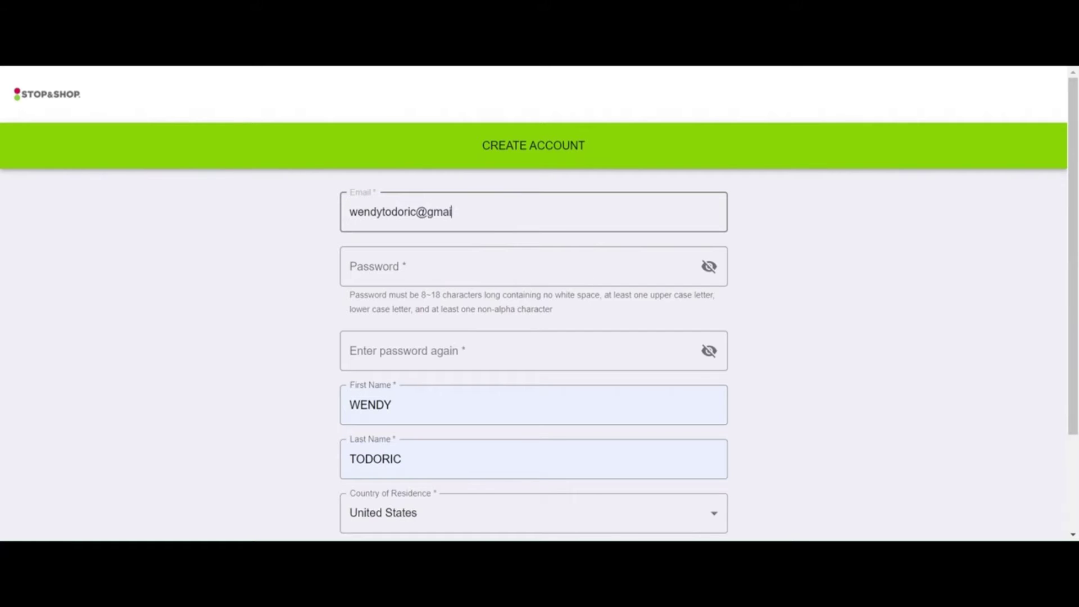
Step: Fill both password fields with a browser-generated password
key(Tab)
key(Down)
key(Return)
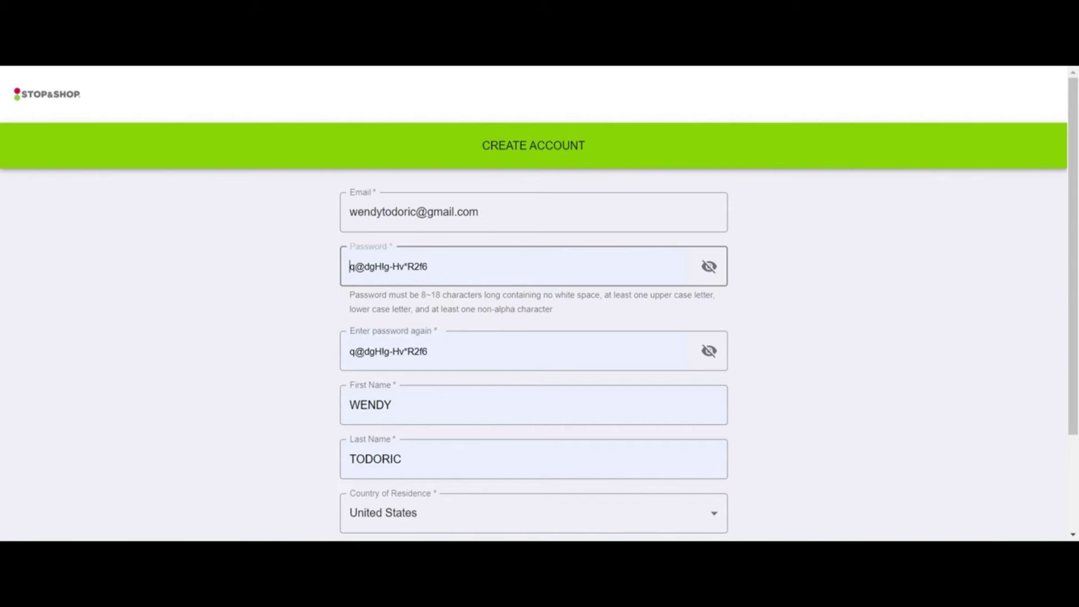
key(Tab)
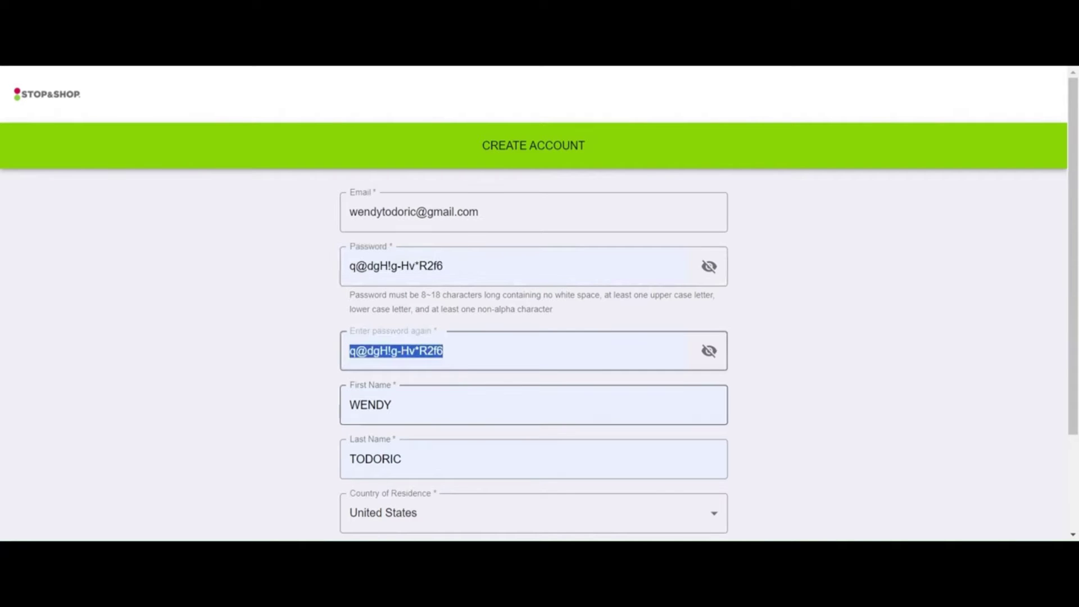
scroll(533, 394, down, 3)
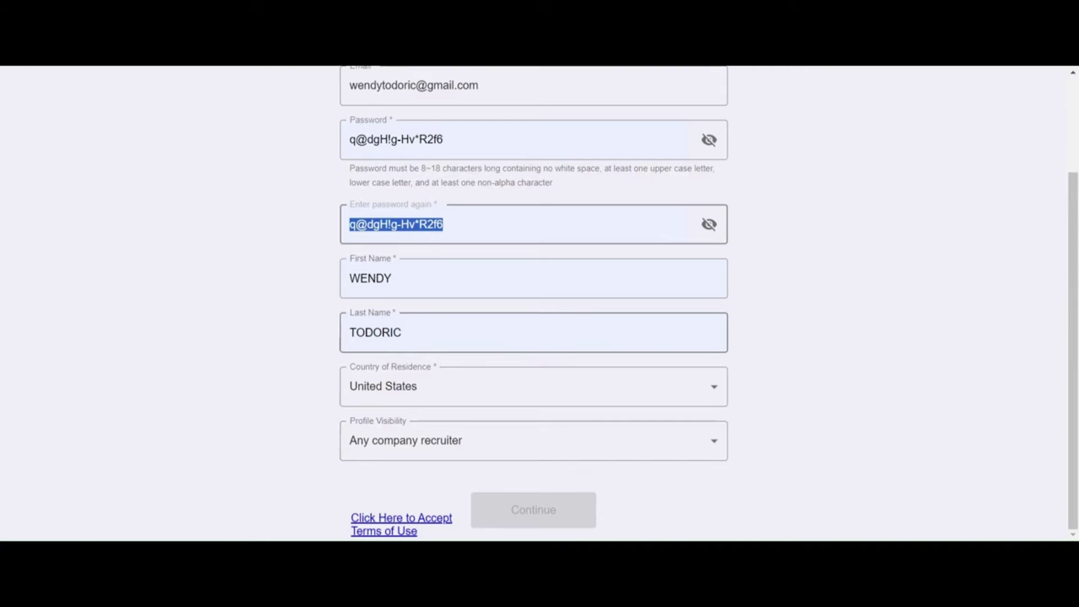
click(562, 332)
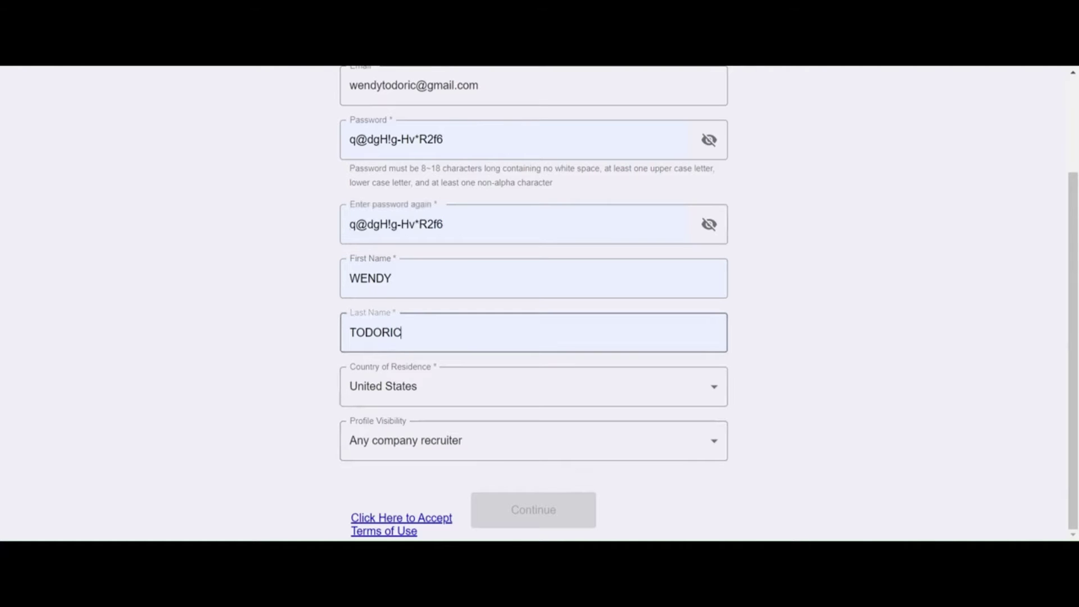
Step: Keep United States as the country of residence
click(574, 392)
click(575, 458)
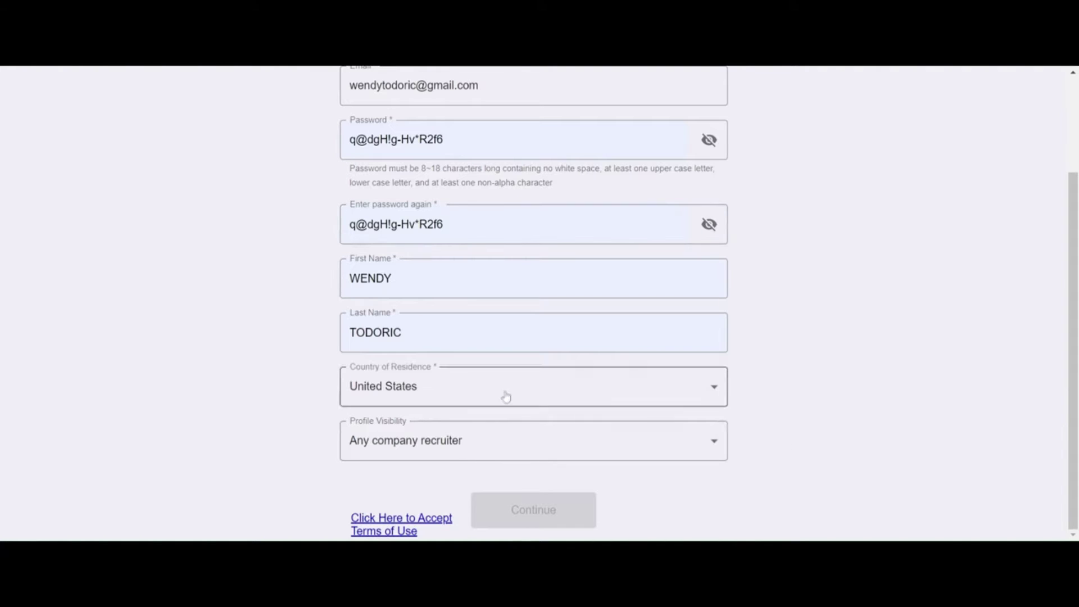
scroll(524, 520, up, 3)
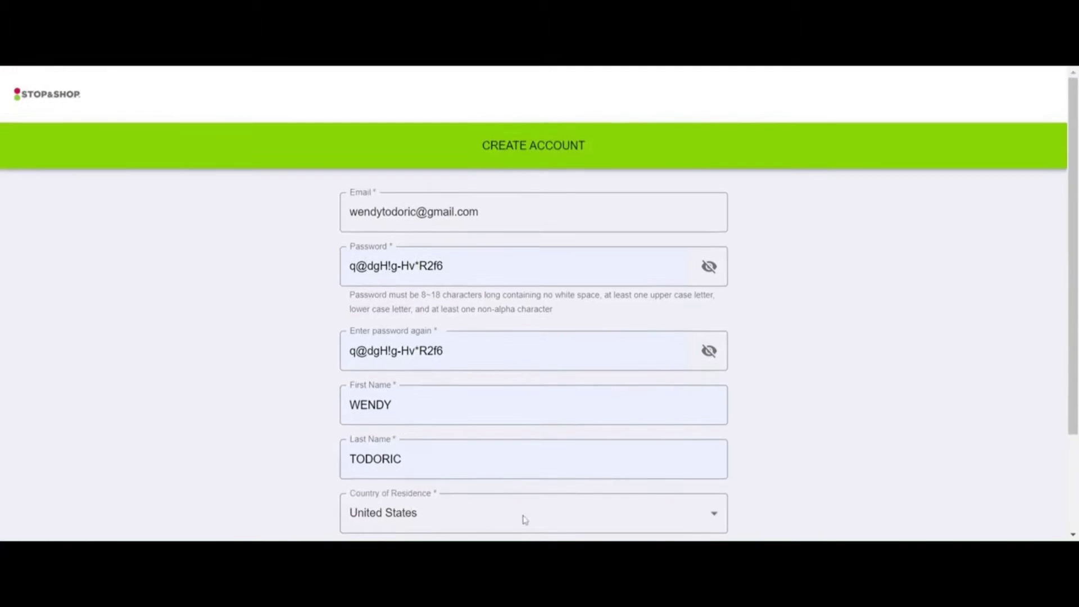
scroll(534, 266, down, 3)
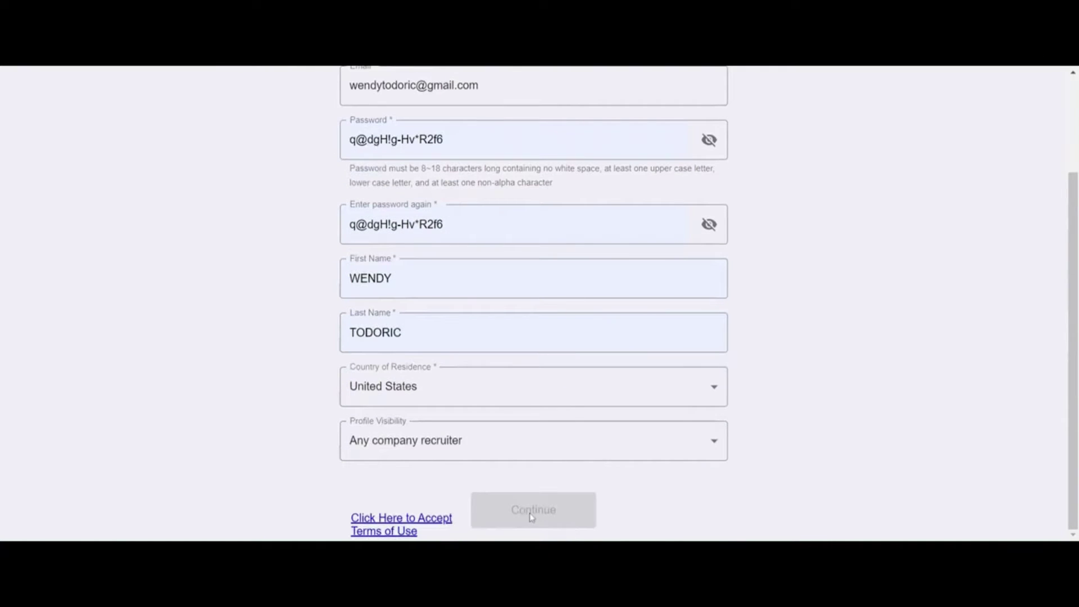
Step: Agree to the Terms of Use and submit the new account with Continue
click(399, 524)
scroll(684, 383, down, 10)
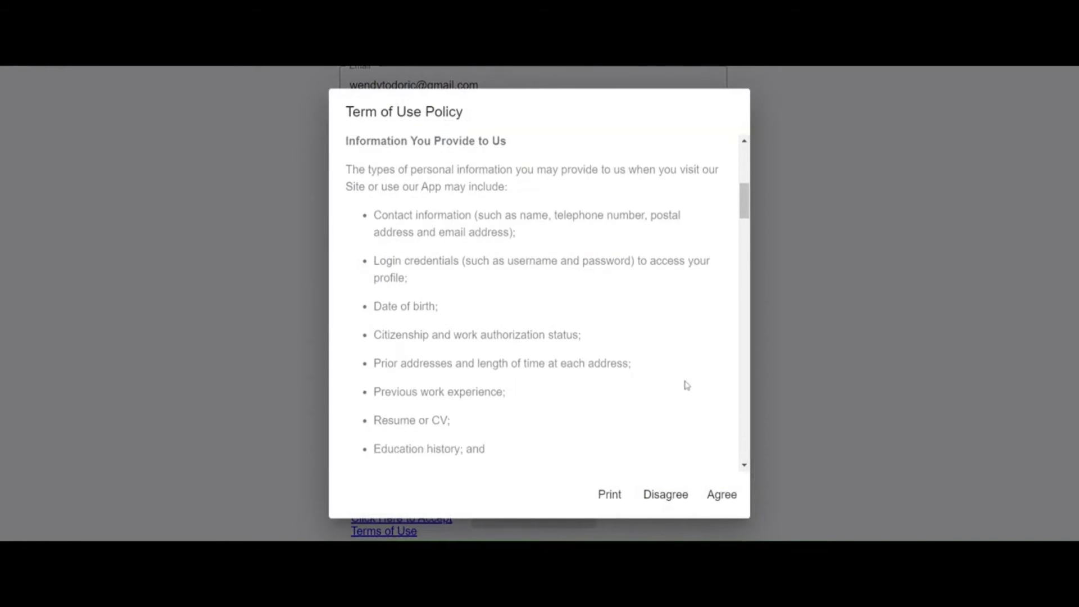
click(722, 496)
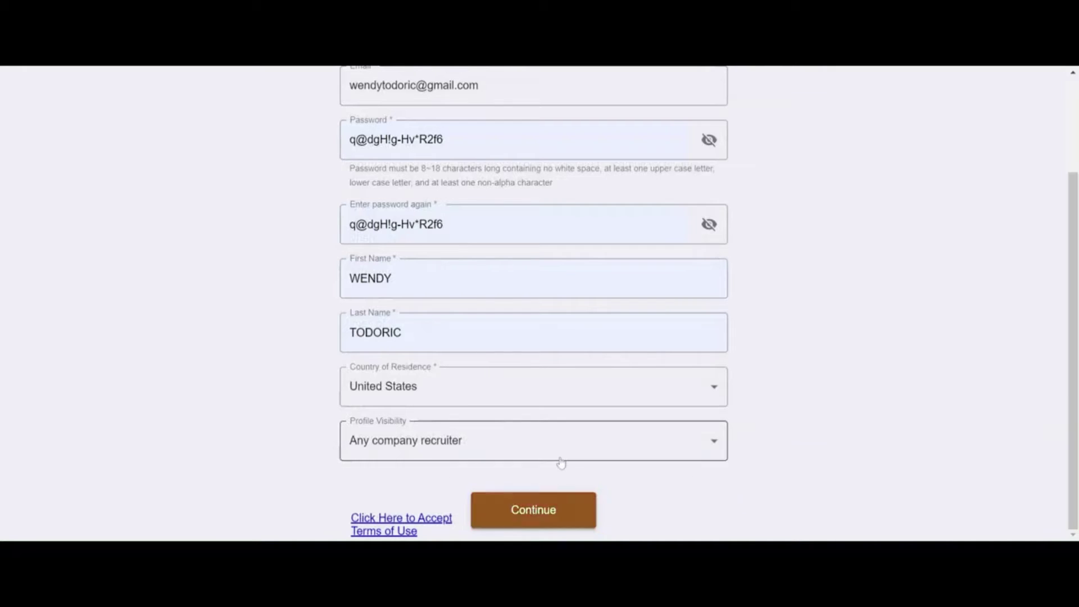
click(528, 508)
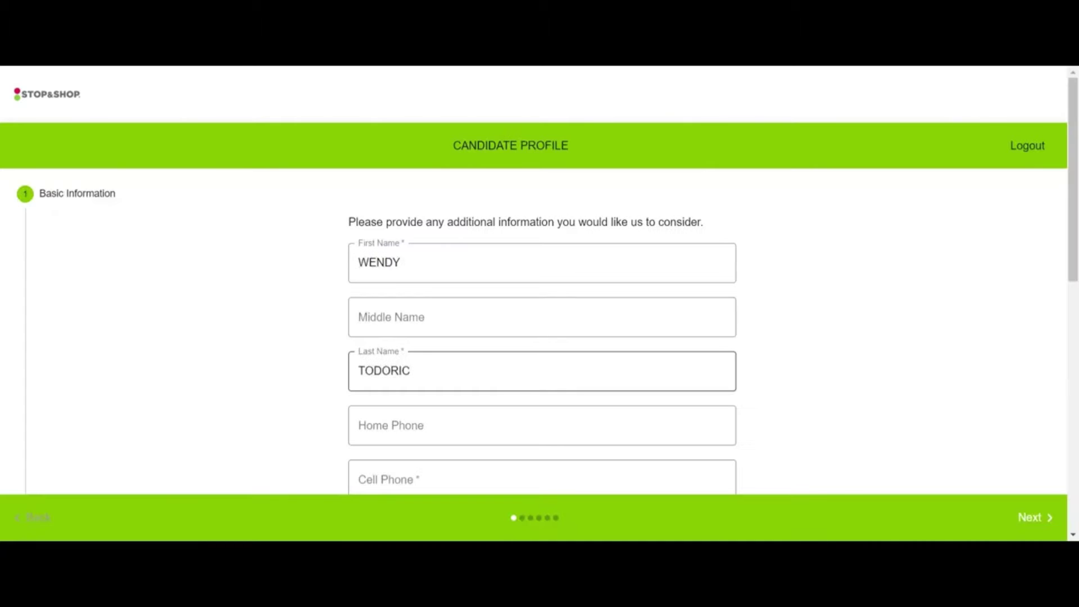
Step: Enter the applicant's cell phone number
scroll(438, 429, down, 2)
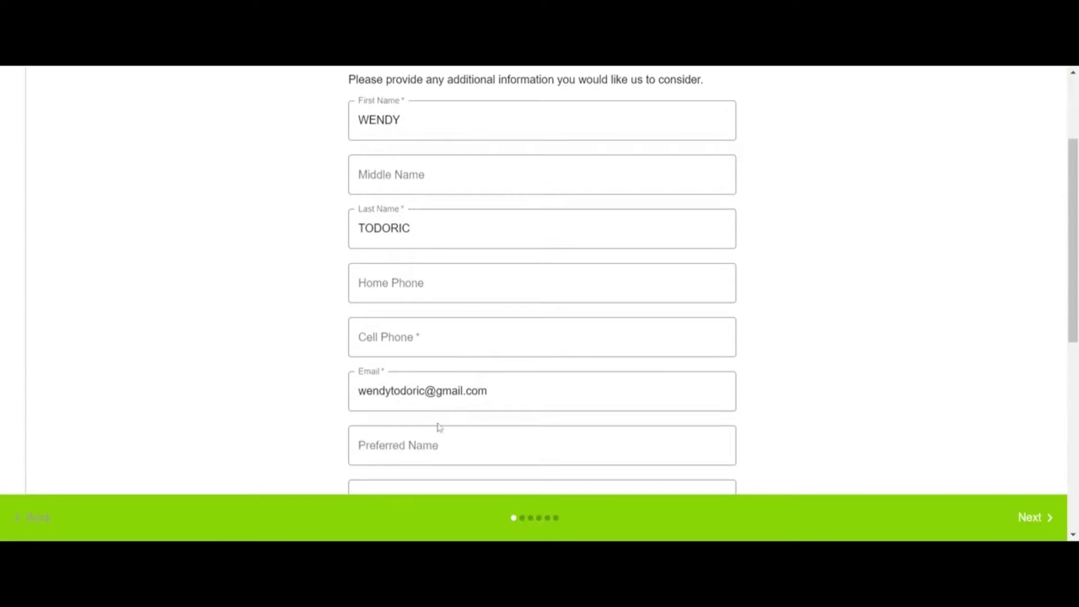
scroll(439, 429, down, 3)
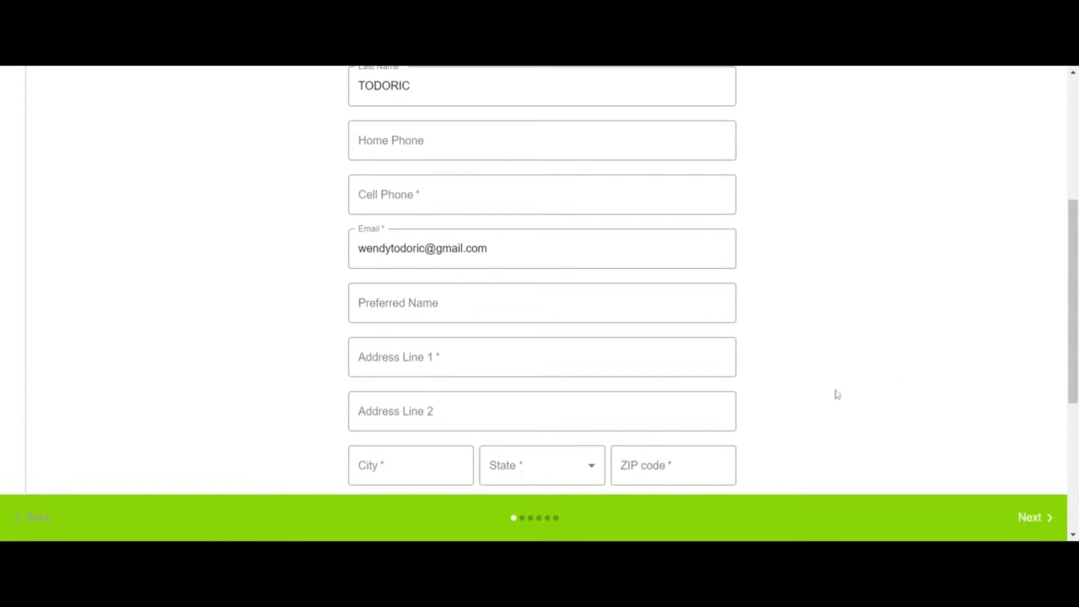
scroll(415, 337, up, 1)
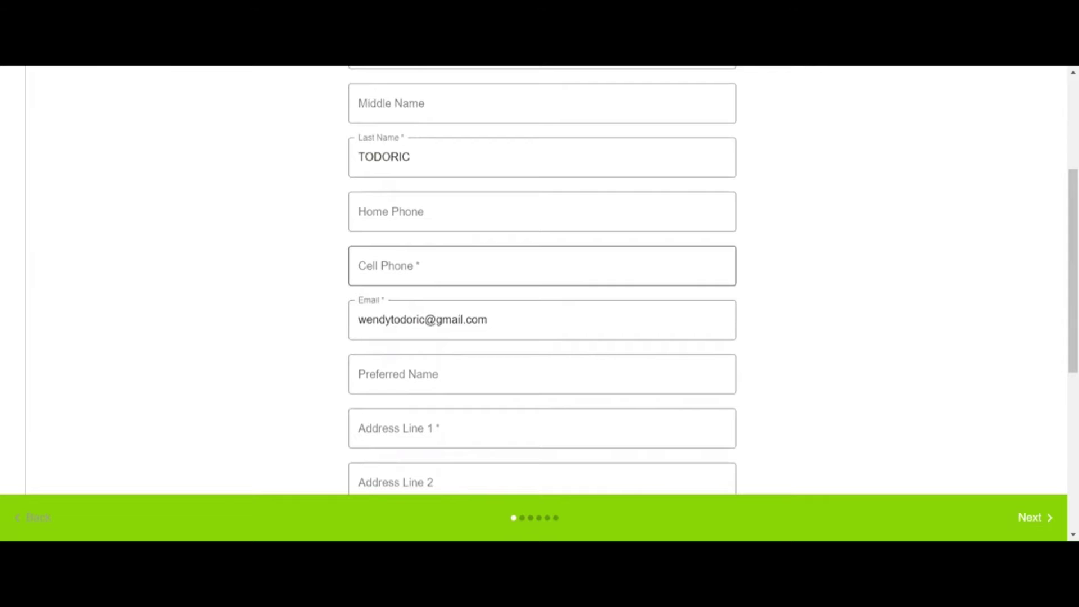
click(360, 265)
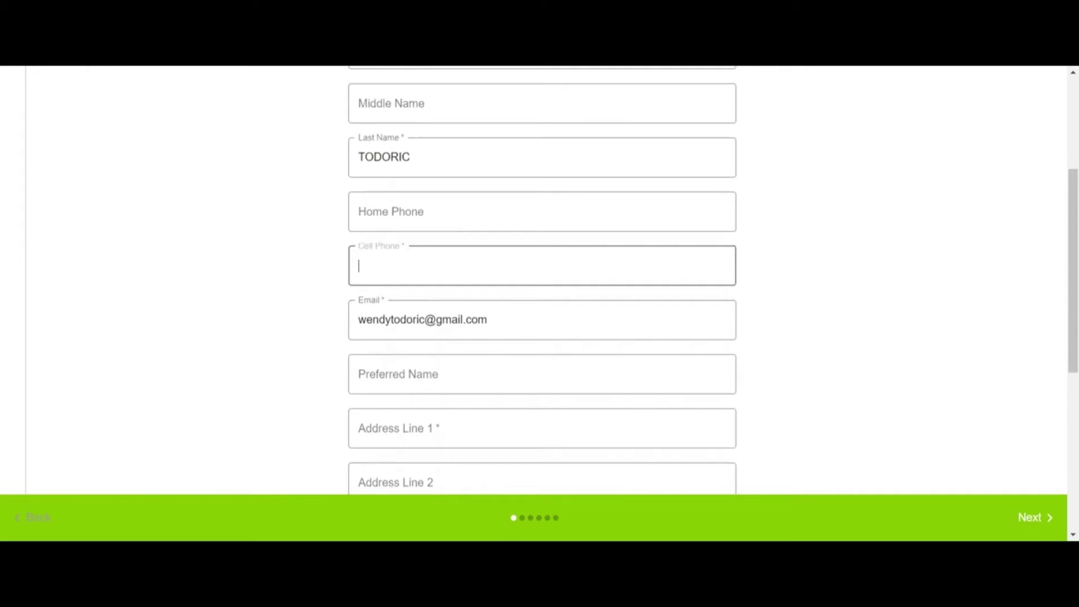
text(914)
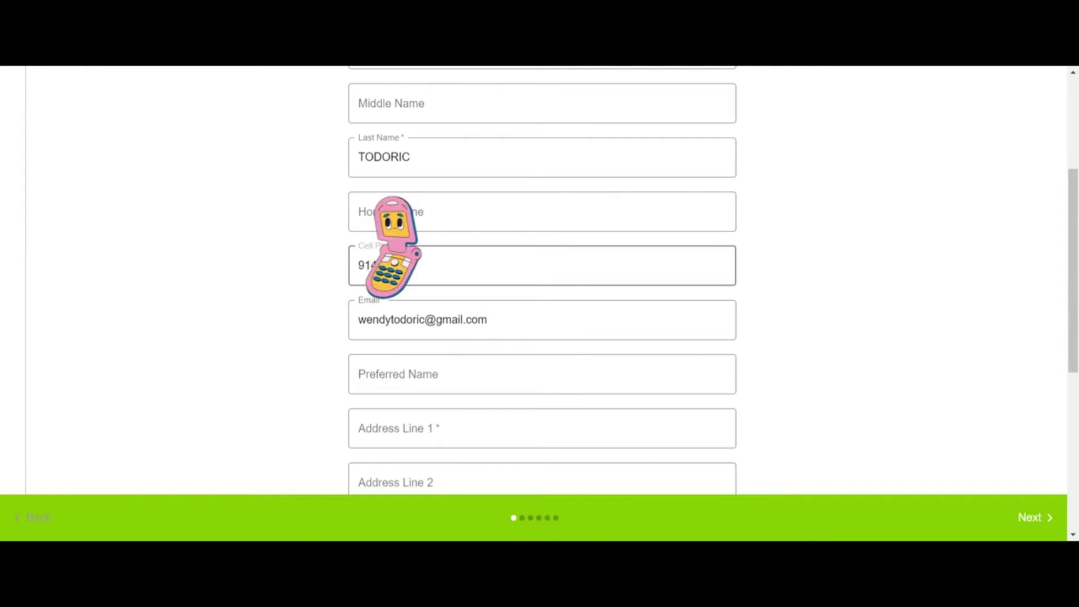
scroll(414, 210, down, 3)
Step: Enter the street address and accept the saved address autofill
click(414, 210)
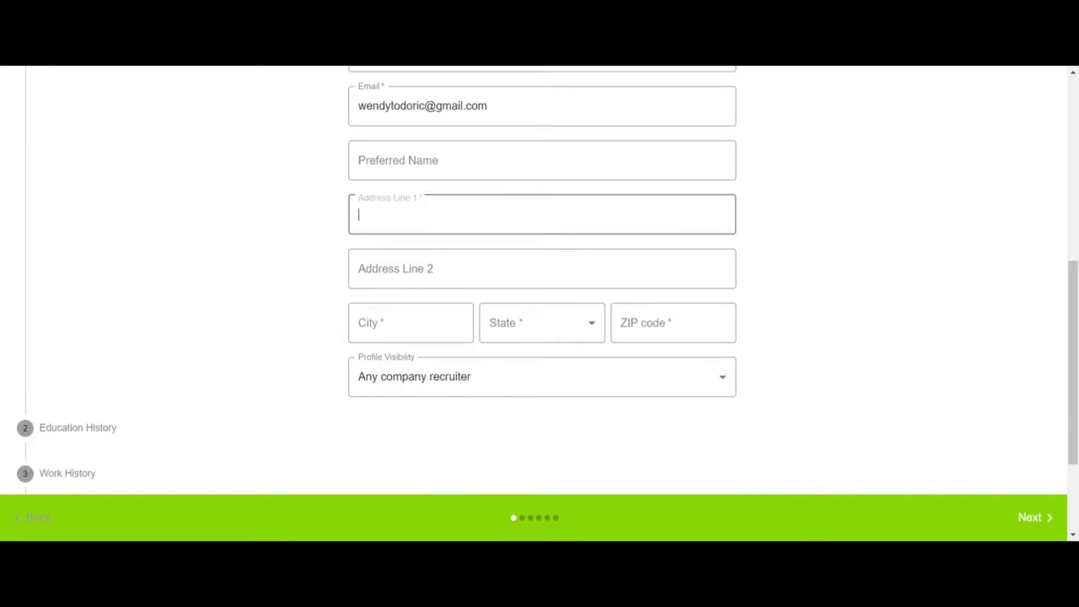
text(100)
key(Down)
key(Return)
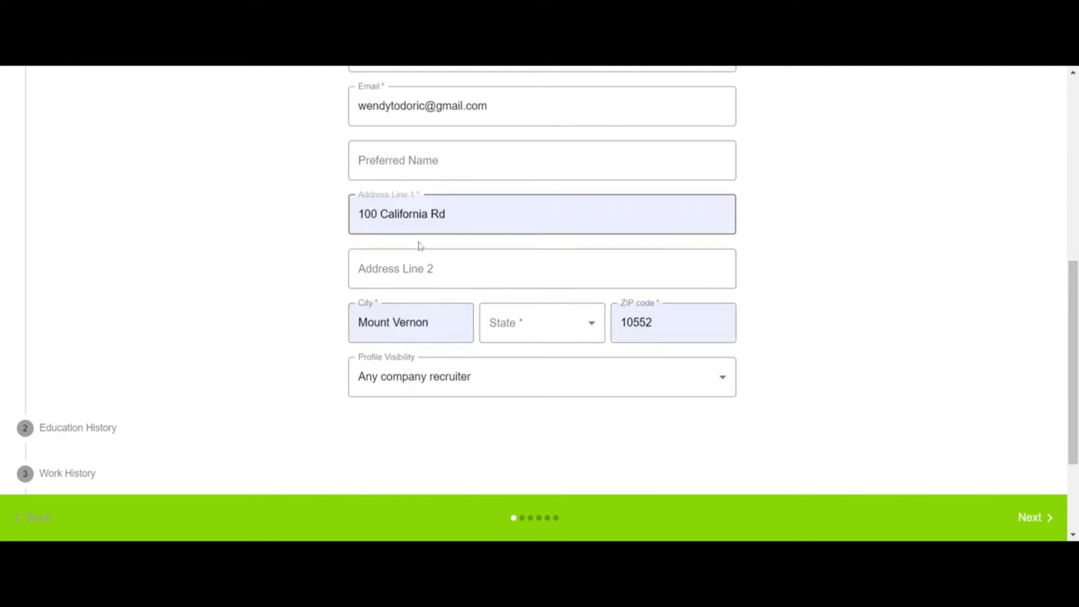
Step: Choose New York as the state and continue to Education History
click(554, 329)
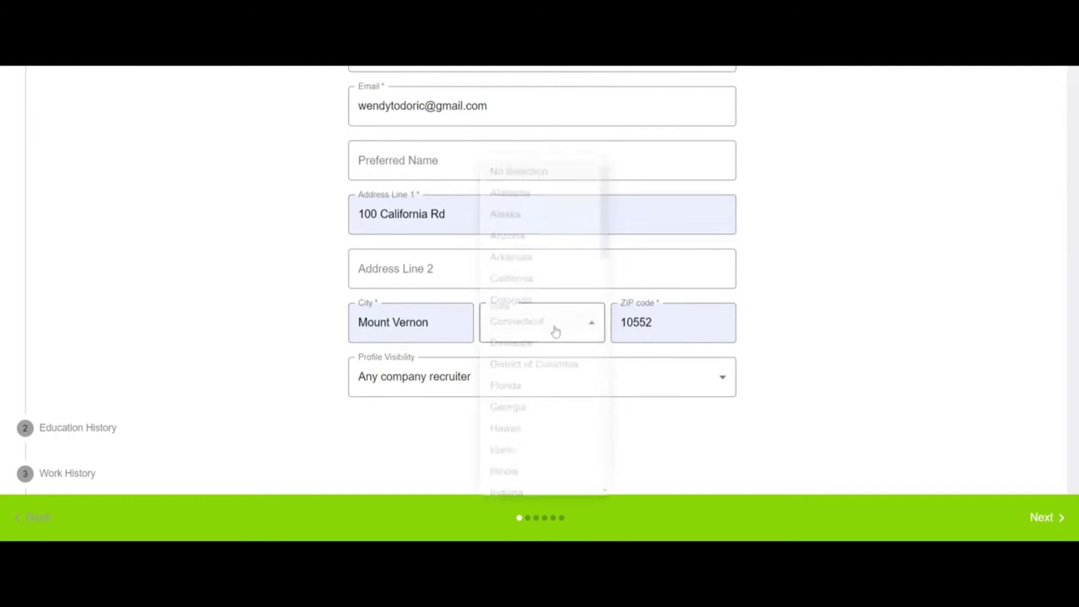
scroll(542, 427, down, 3)
scroll(541, 443, down, 5)
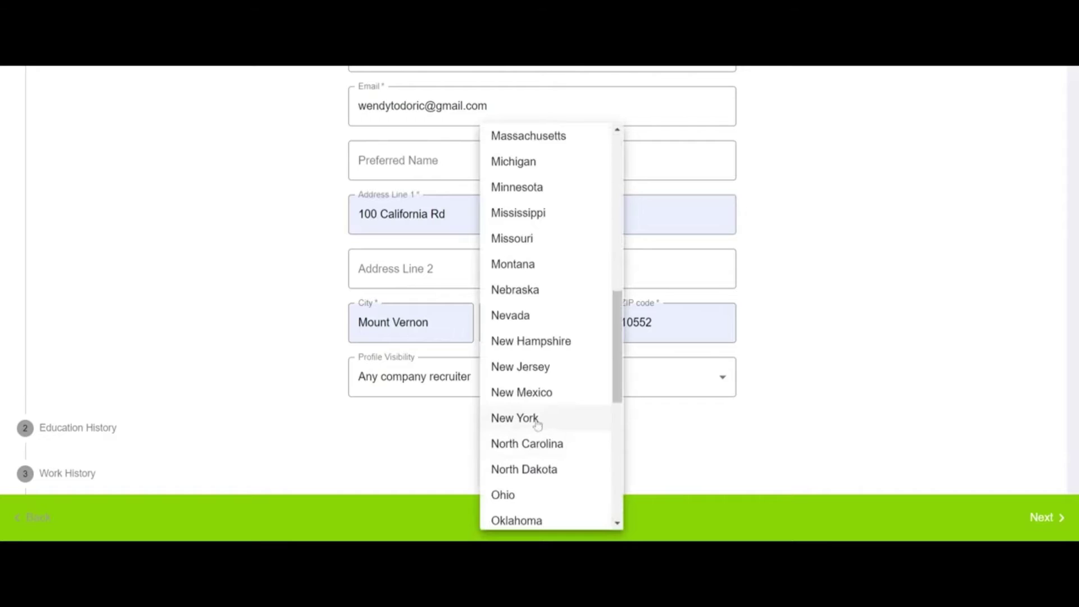
click(534, 419)
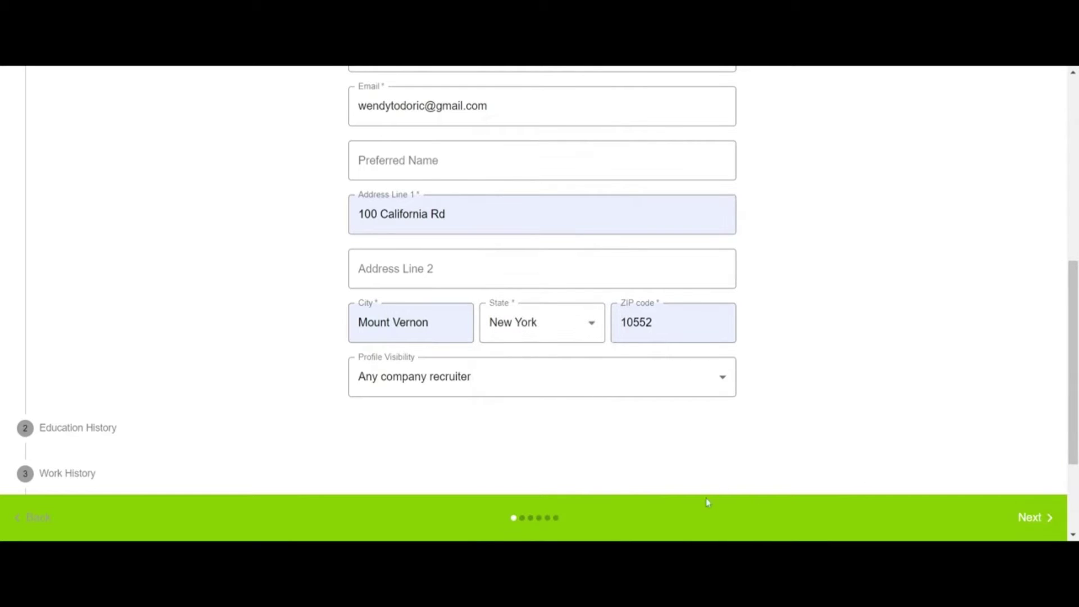
scroll(710, 410, down, 3)
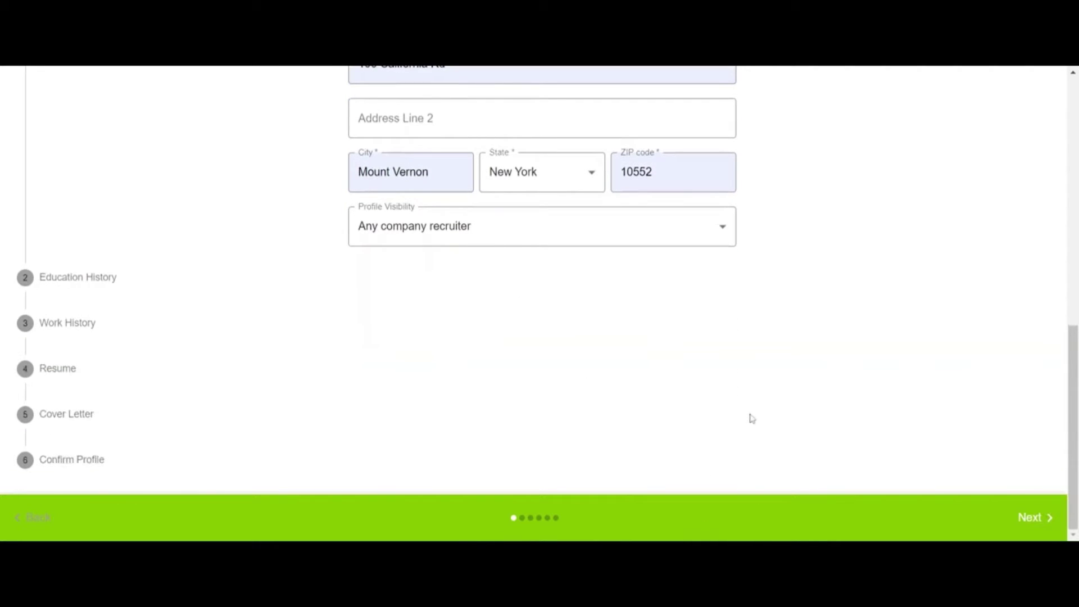
click(1032, 520)
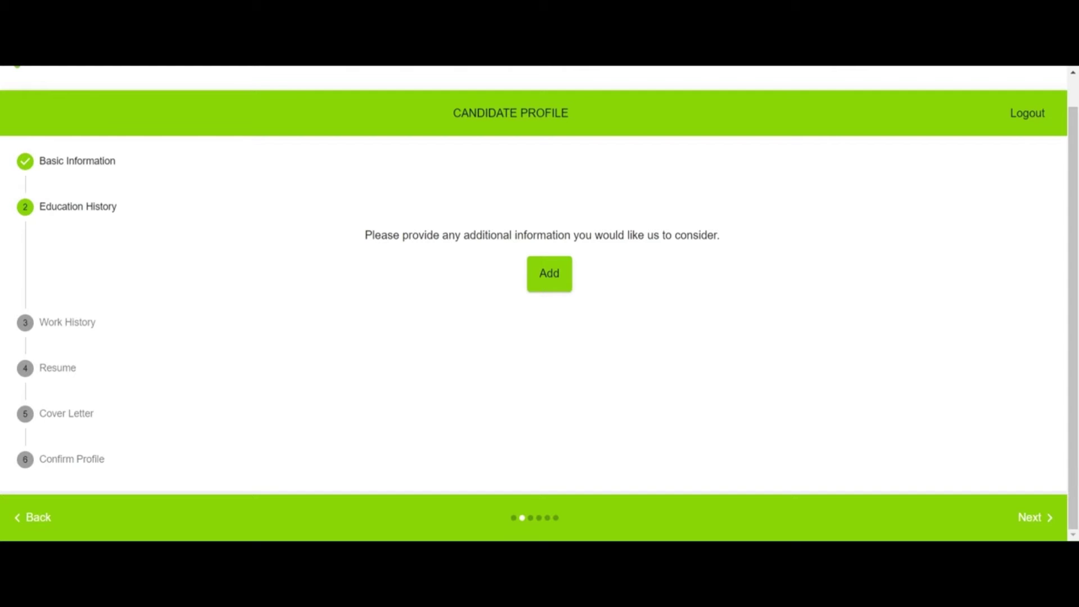
click(1029, 518)
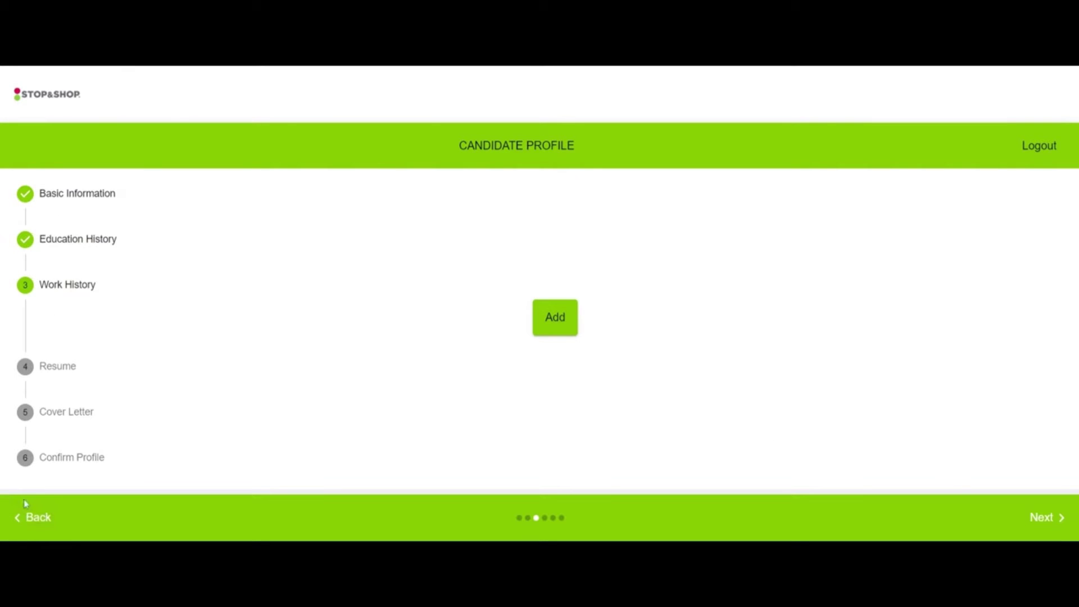
click(31, 522)
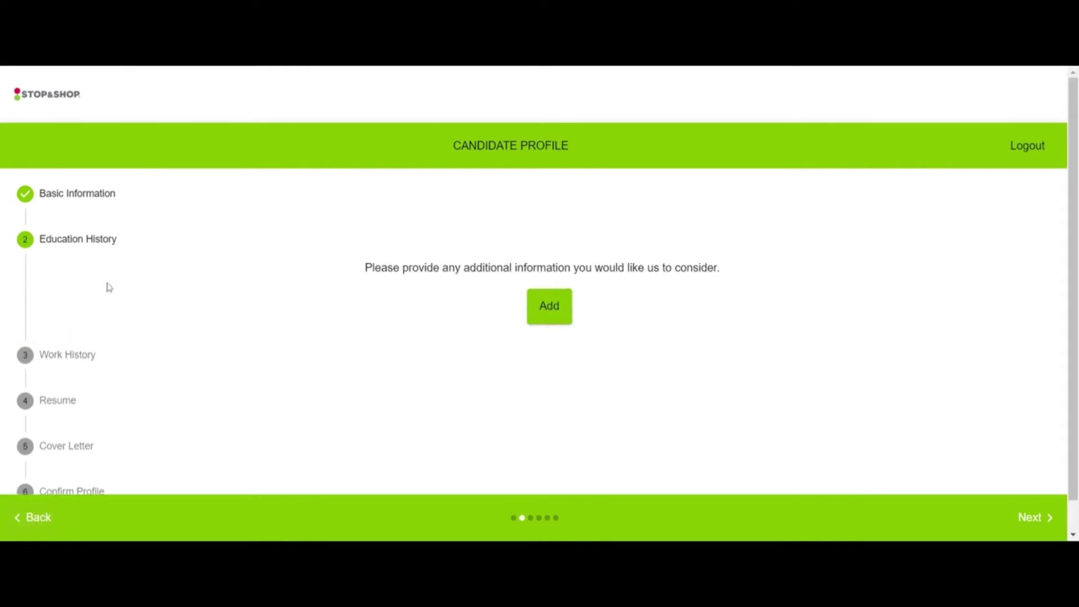
Step: Add a new education entry, leaving Major as No Selection
click(556, 313)
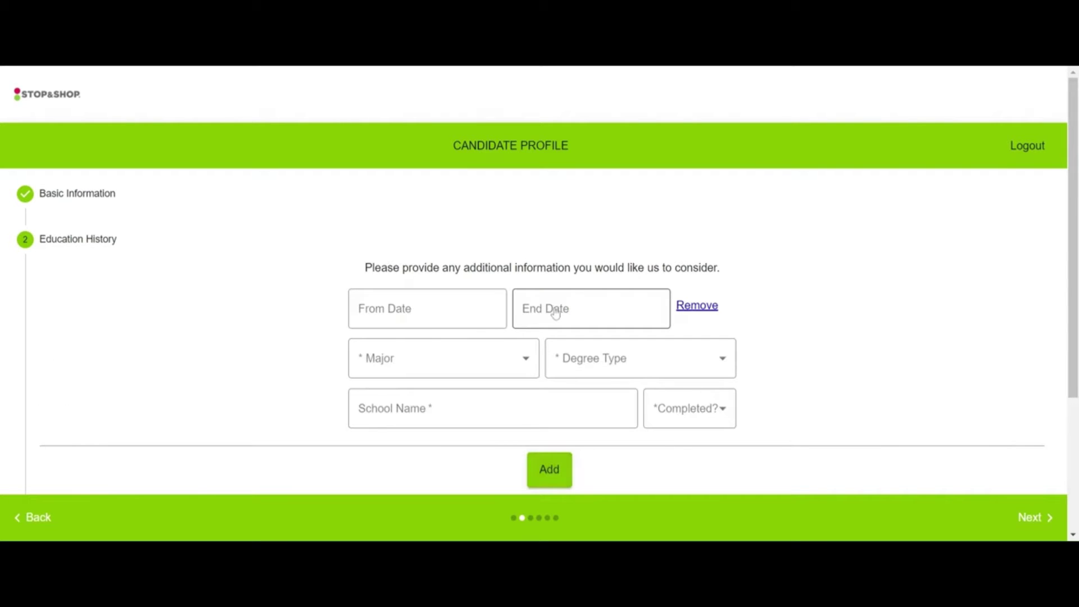
click(526, 360)
scroll(504, 325, down, 3)
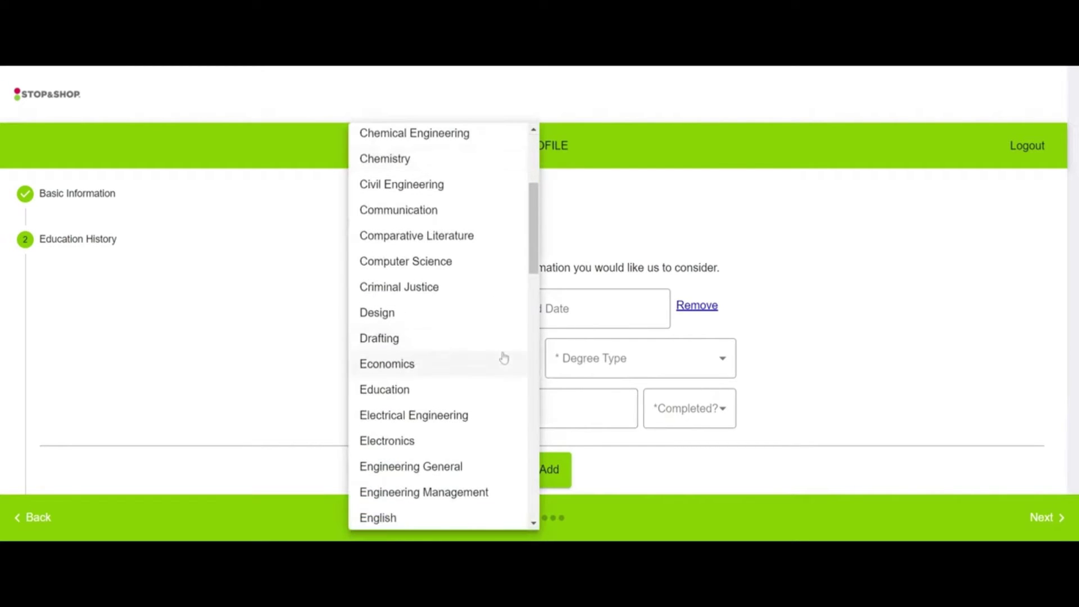
scroll(501, 371, down, 3)
scroll(473, 458, down, 10)
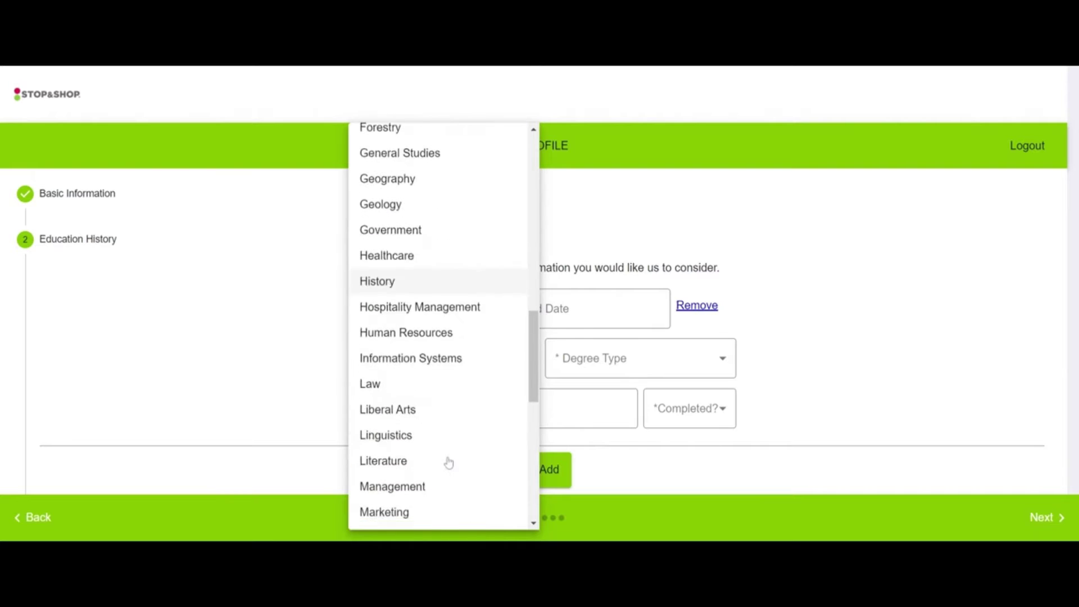
scroll(448, 463, down, 3)
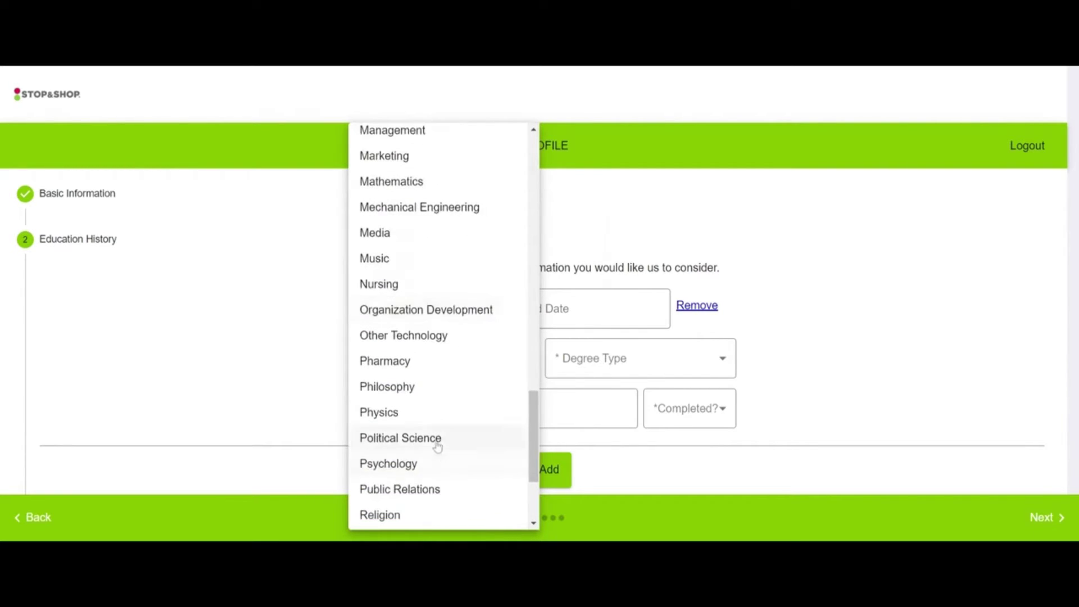
scroll(438, 448, down, 4)
scroll(414, 456, up, 7)
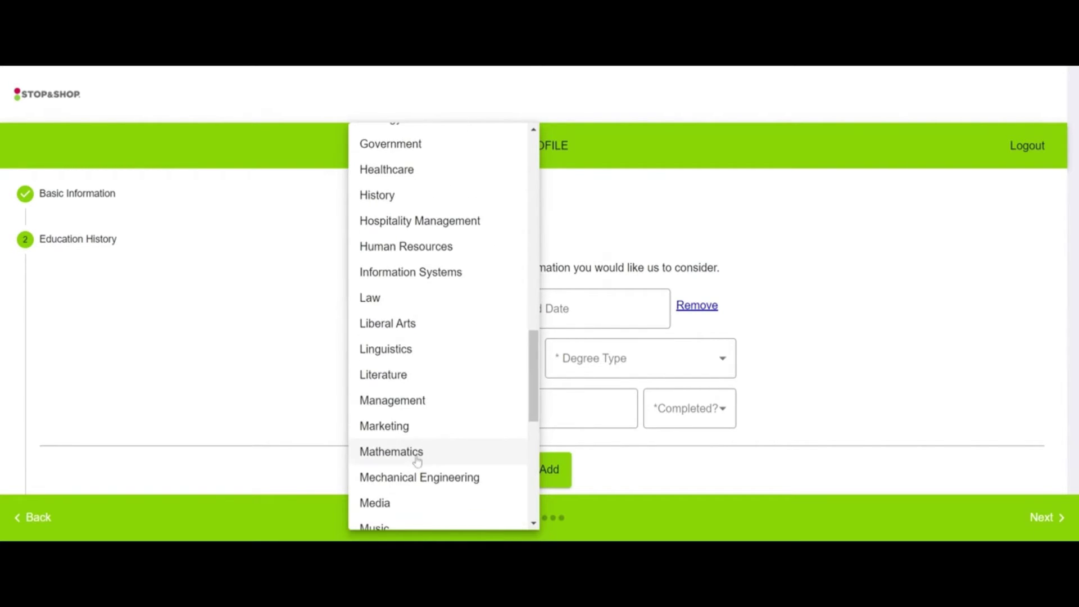
scroll(418, 459, up, 6)
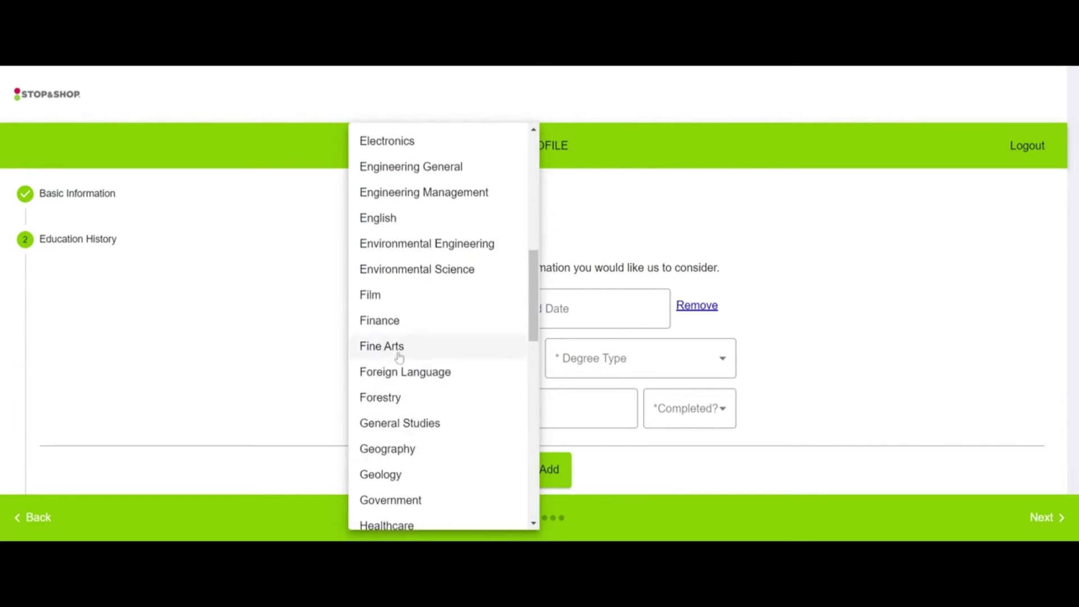
scroll(437, 416, up, 5)
scroll(438, 421, up, 4)
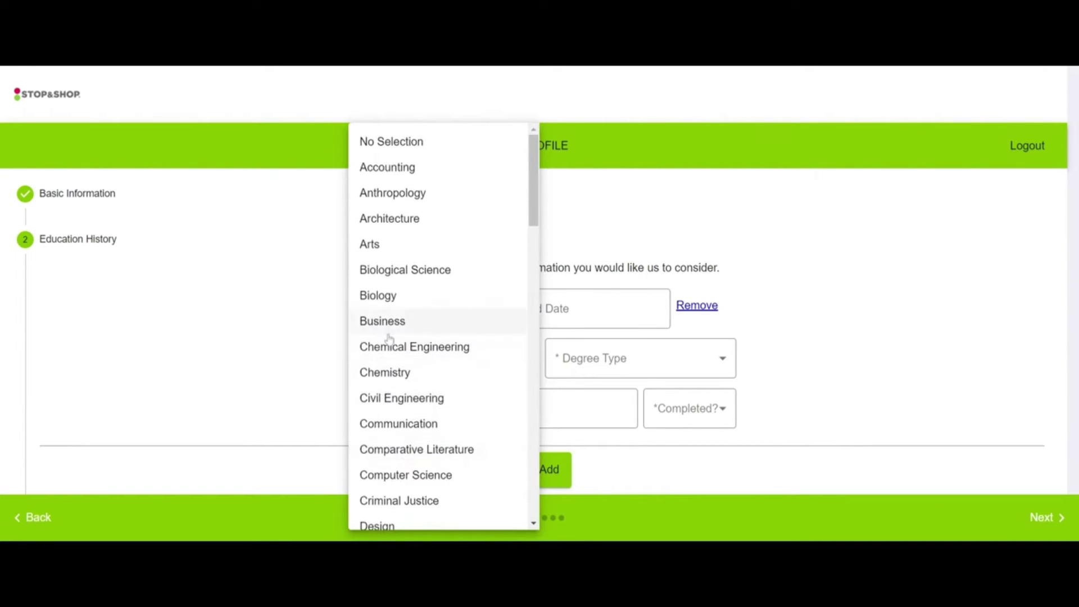
scroll(410, 315, down, 3)
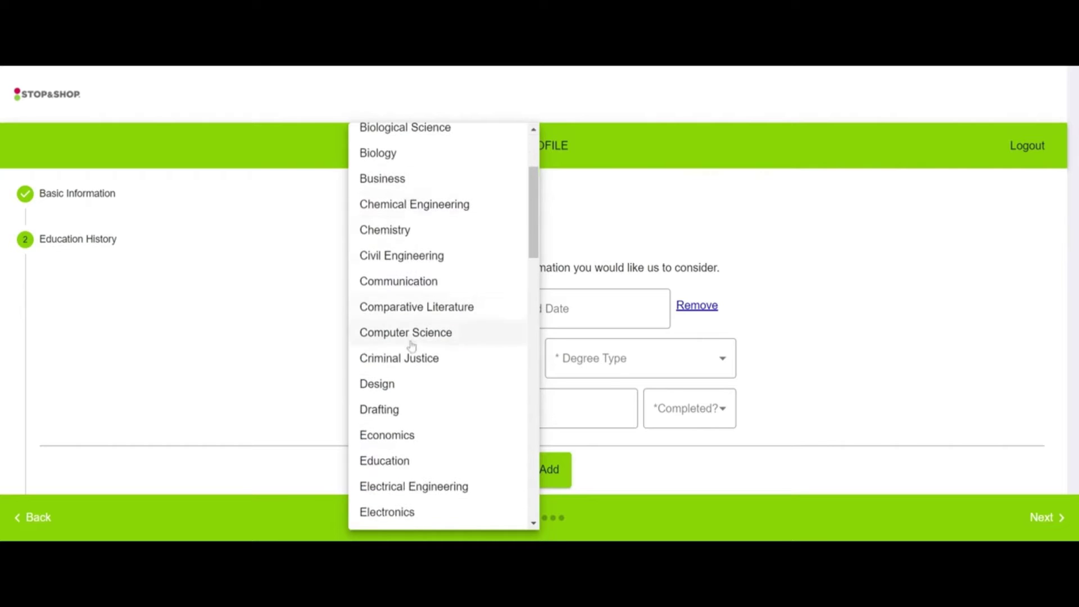
scroll(399, 315, up, 3)
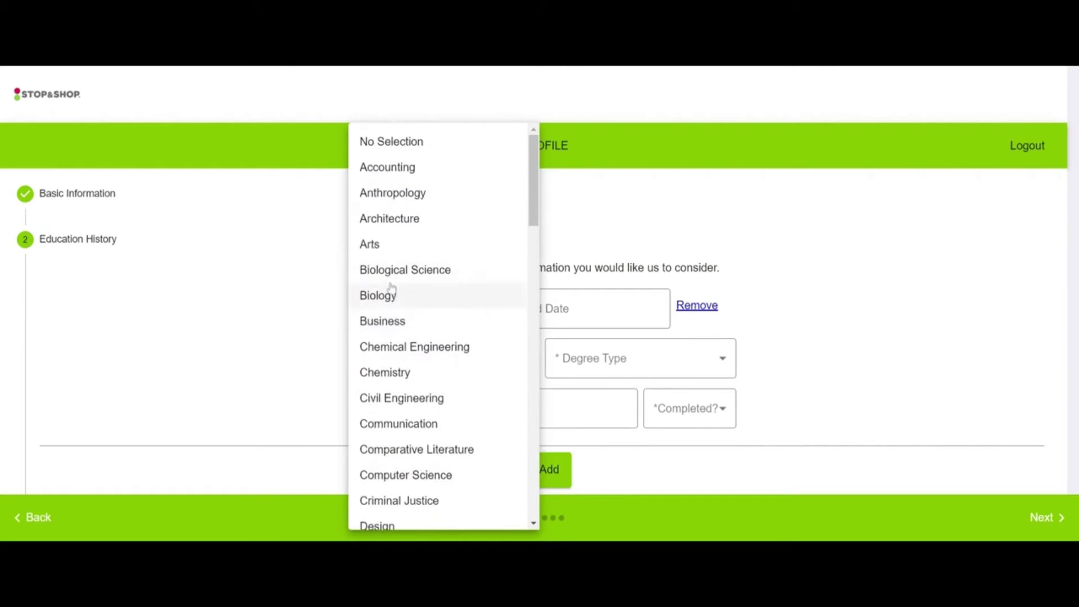
click(395, 143)
Step: Set the entry's Degree Type to High School or GED
click(616, 360)
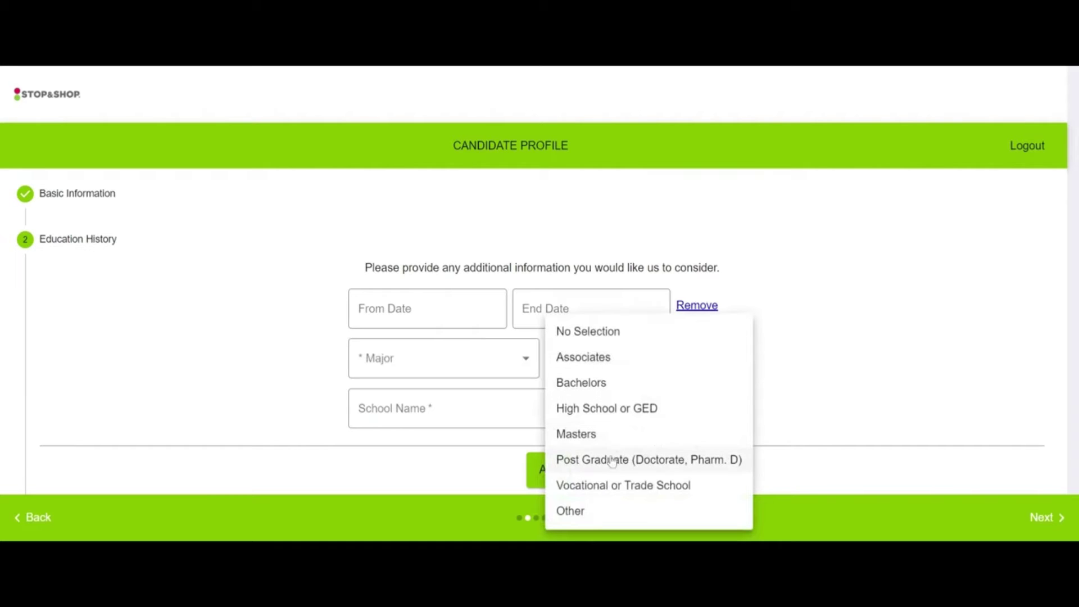
click(617, 409)
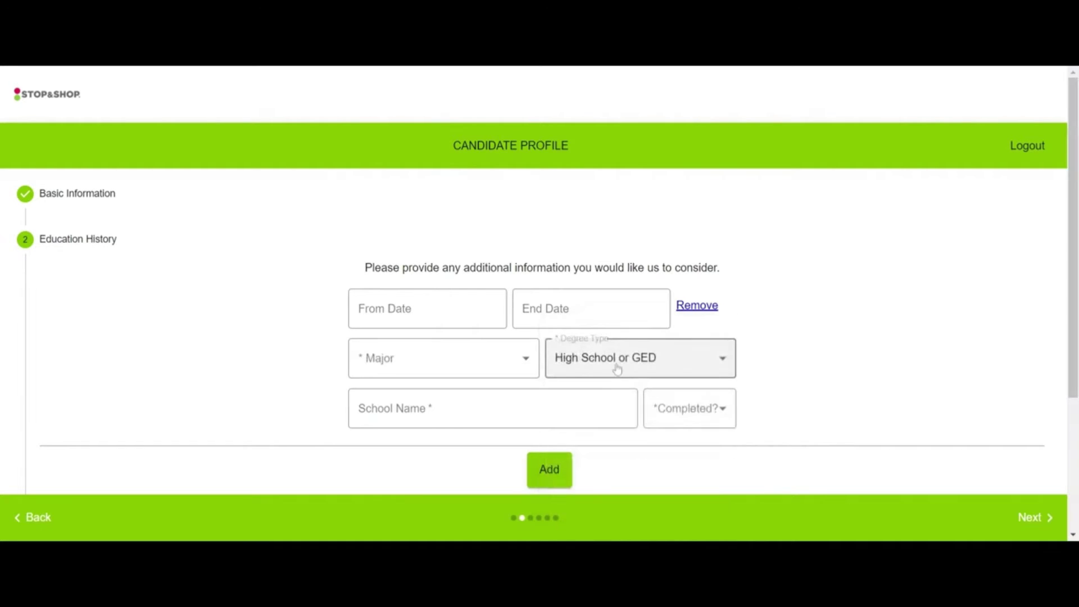
click(428, 309)
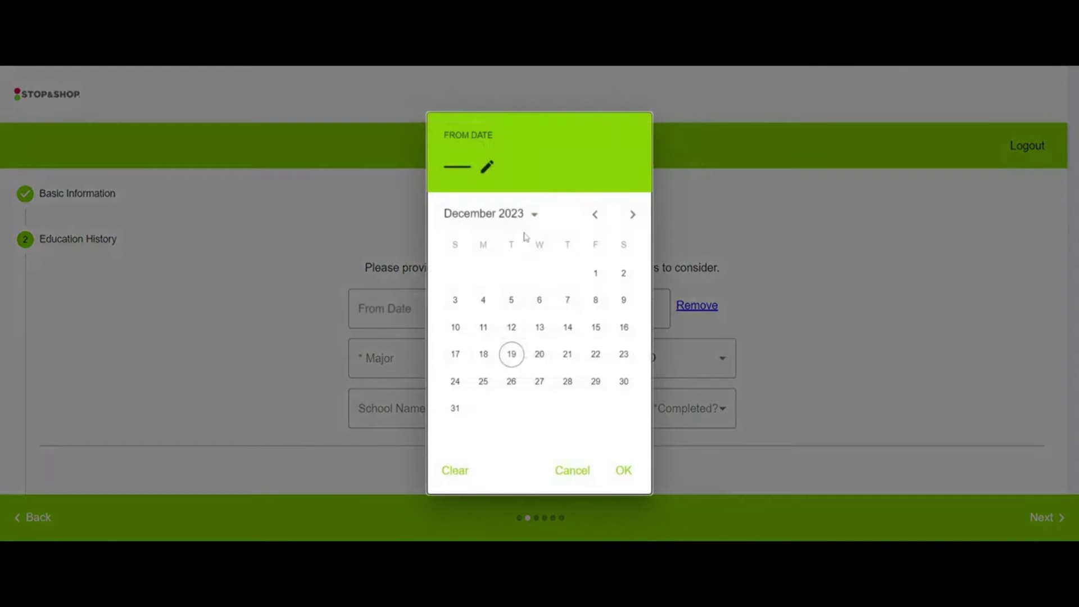
Step: Pick 2021, September and day 19 as the education From Date (09/19/2021)
click(537, 217)
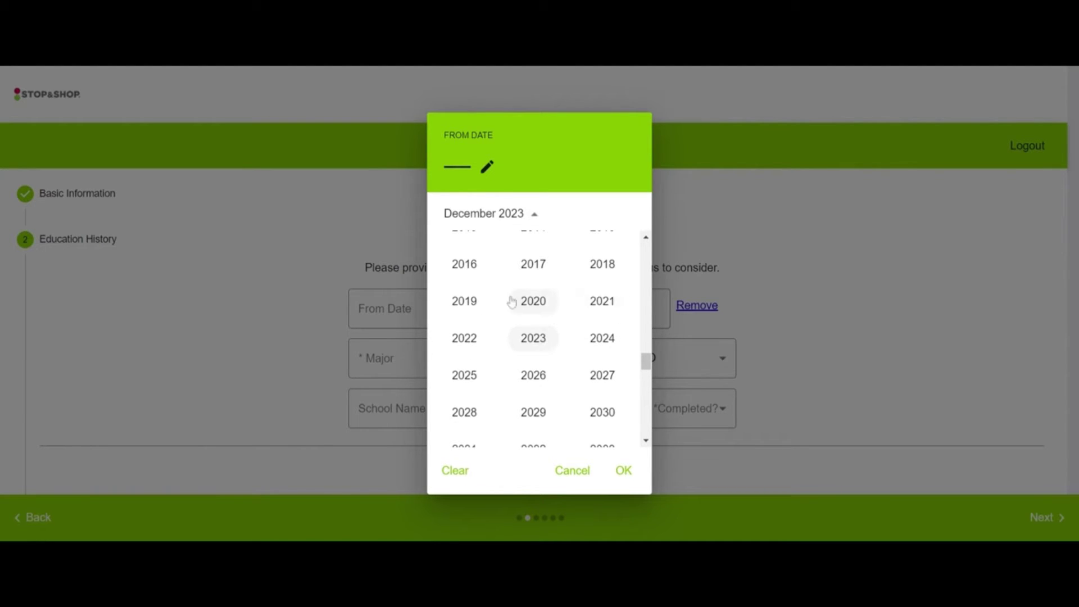
click(603, 302)
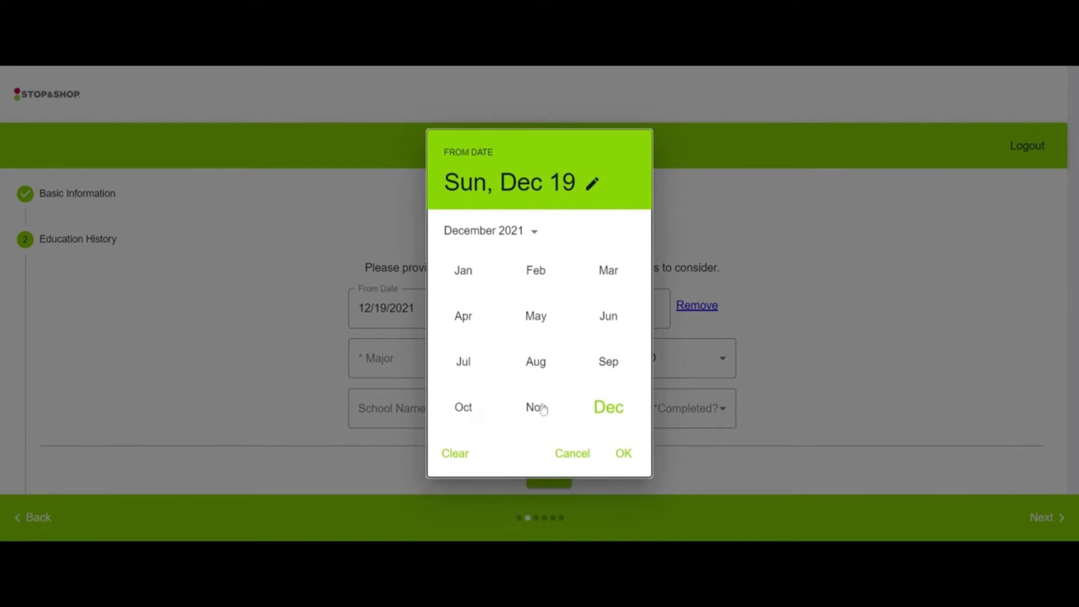
click(609, 363)
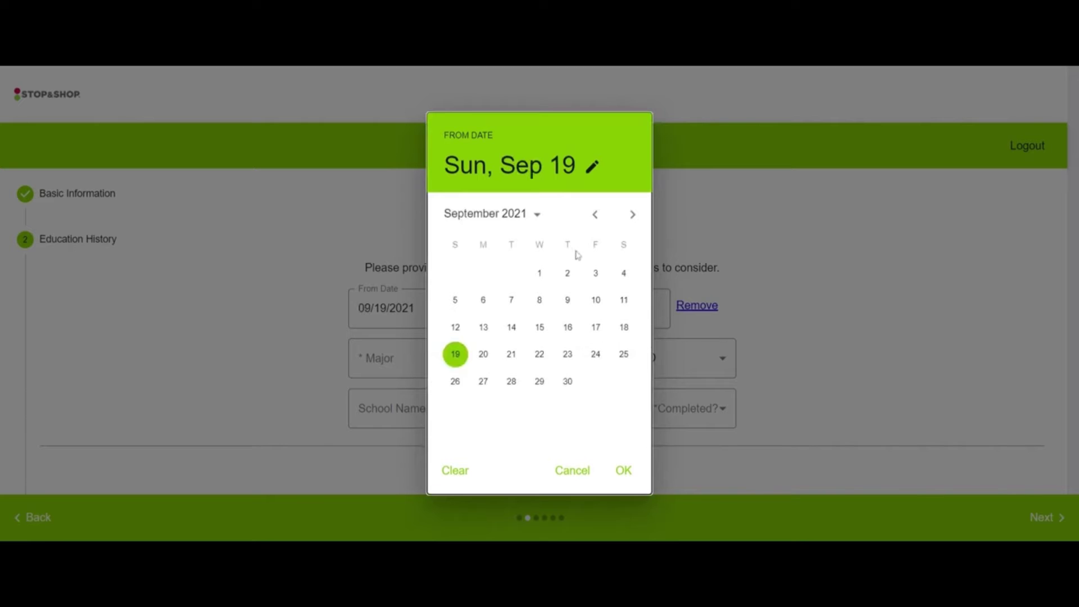
click(624, 471)
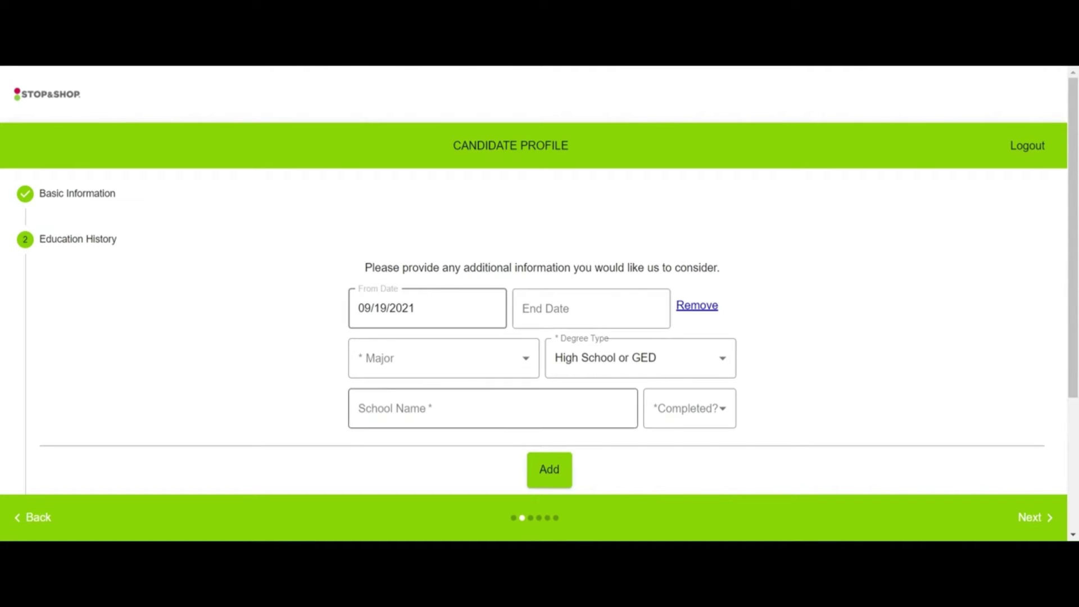
Step: Name the school 'Mount Vernon High', mark it not completed, and save the entry
click(394, 408)
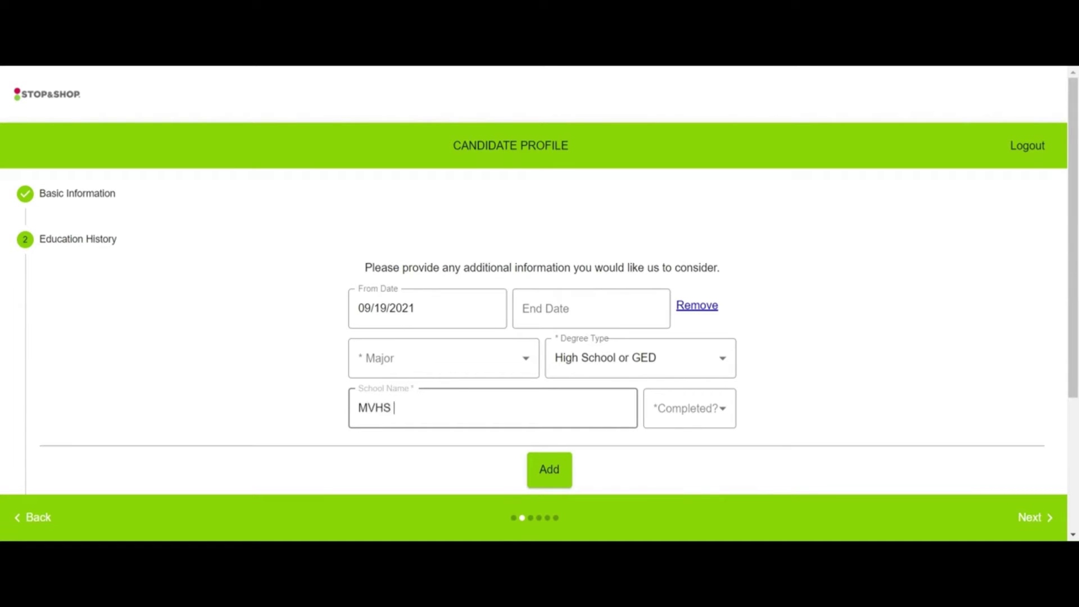
key(BackSpace)
key(BackSpace)
text(ount Vernon High School)
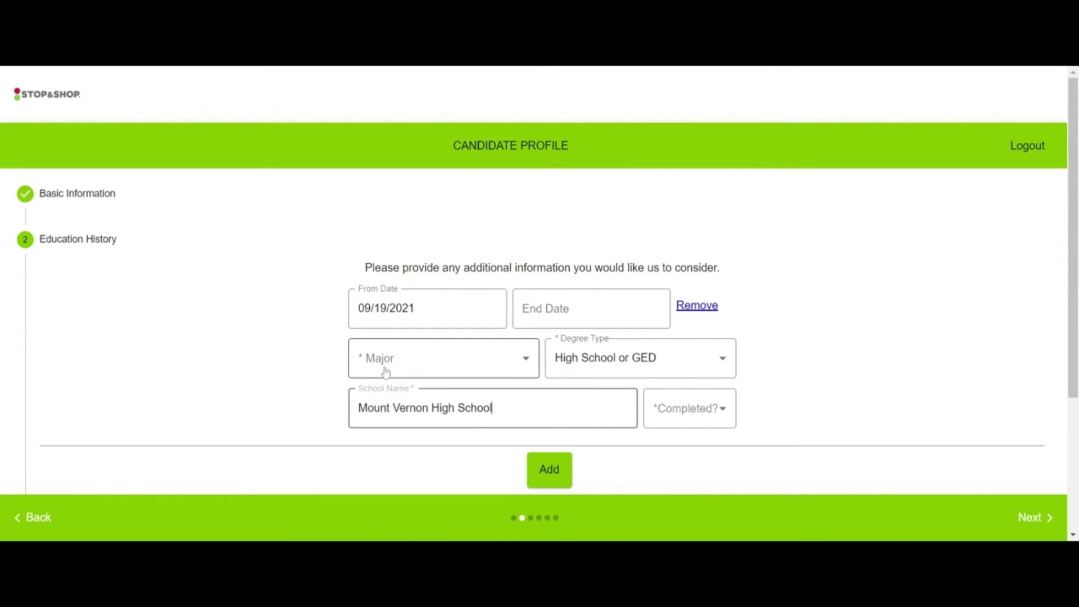
click(713, 427)
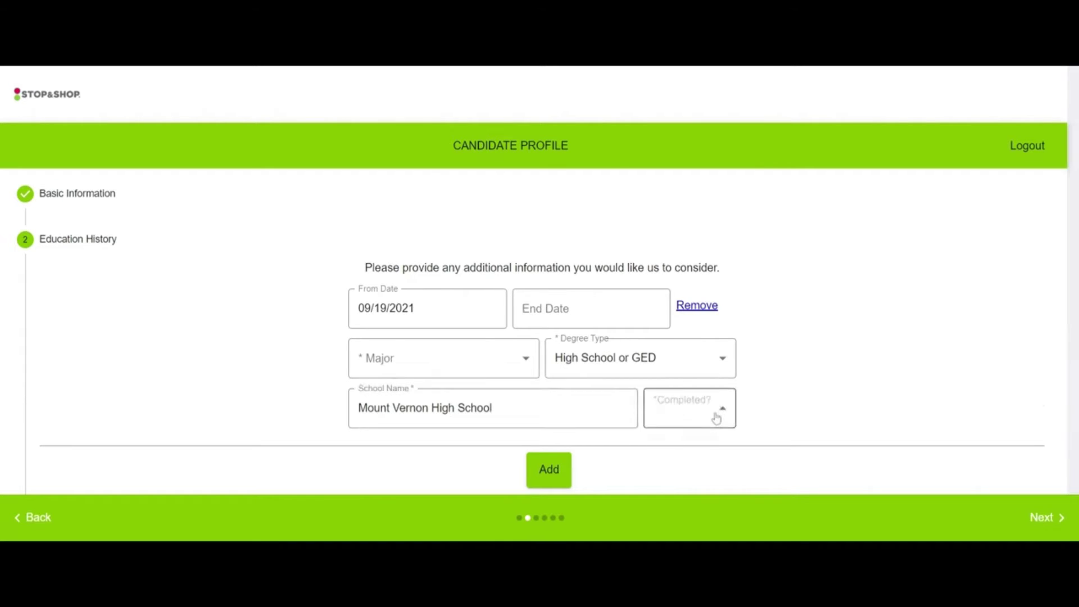
click(673, 434)
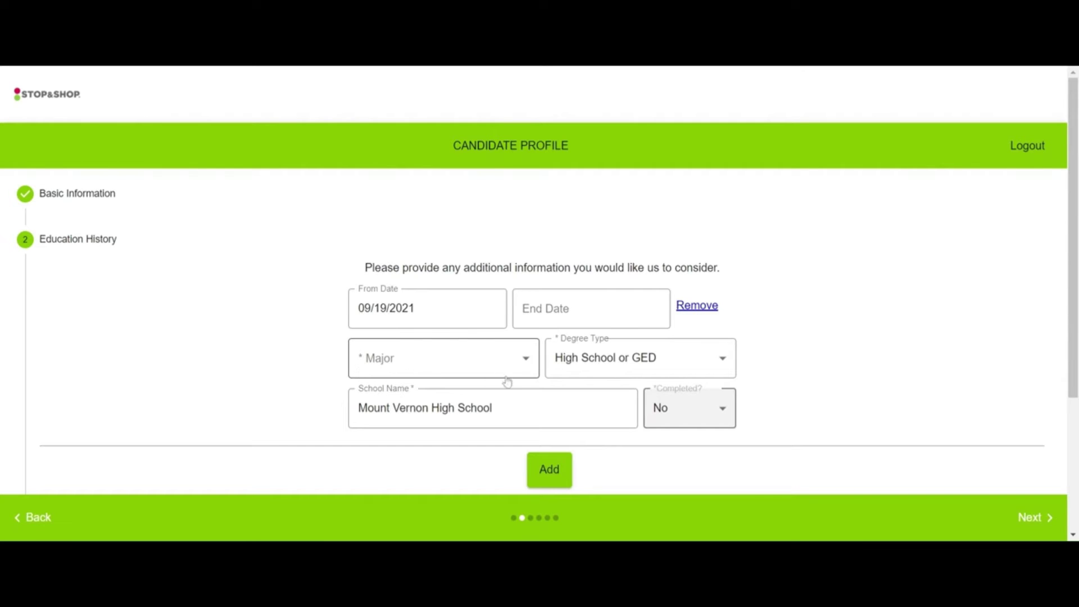
click(555, 478)
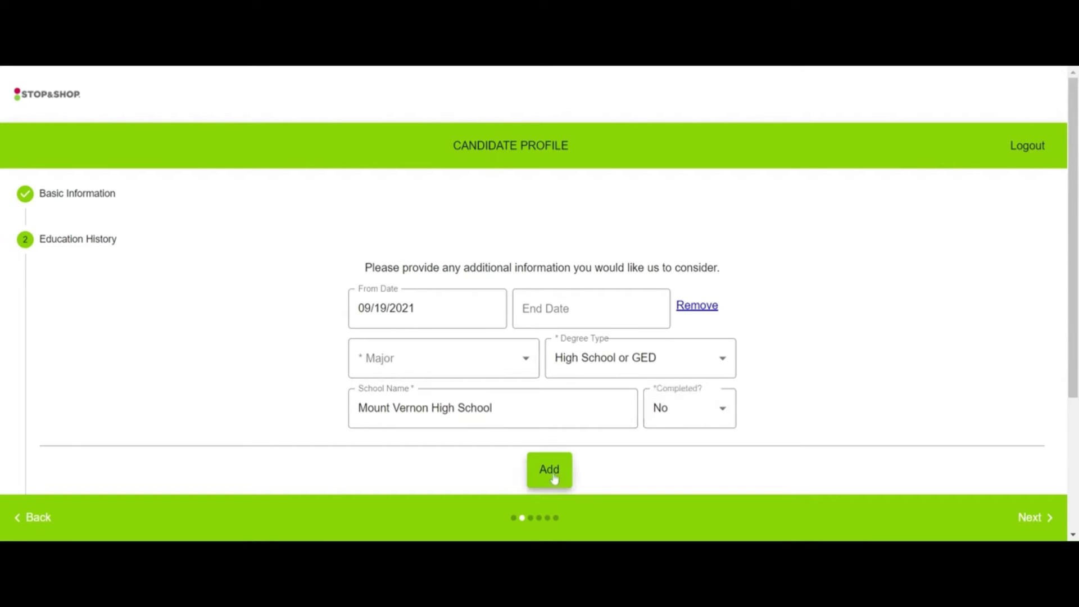
Step: Review the education entries and advance to the Work History step
scroll(496, 267, down, 4)
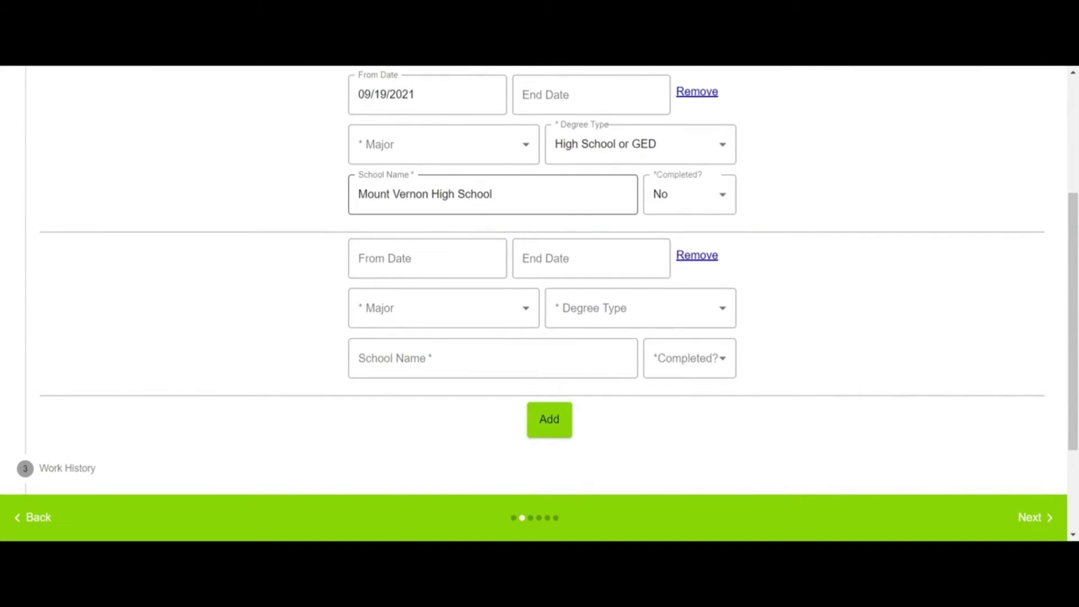
scroll(558, 339, up, 3)
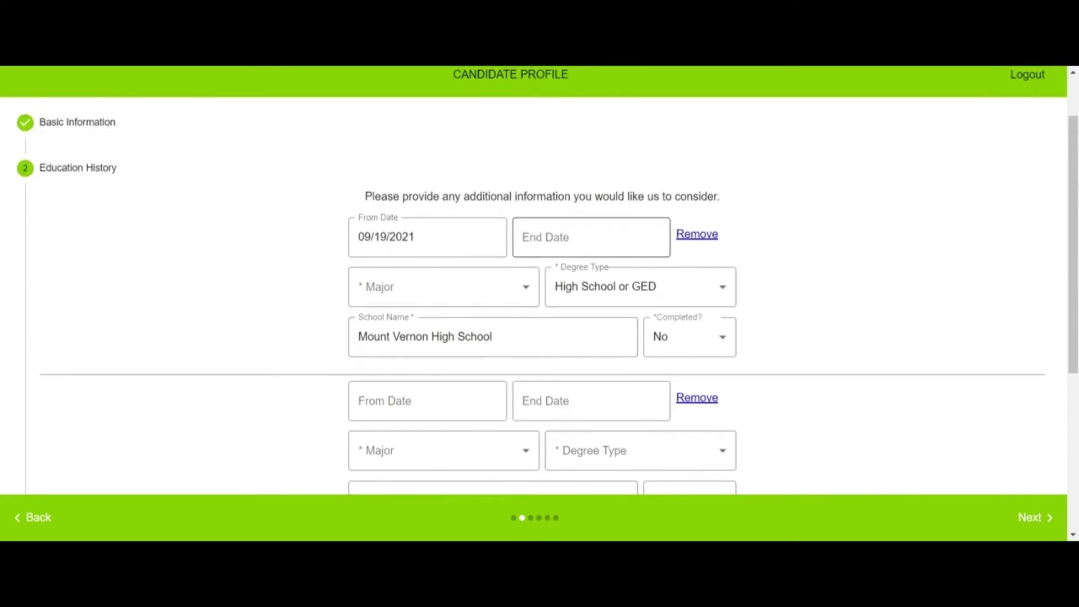
scroll(562, 444, down, 3)
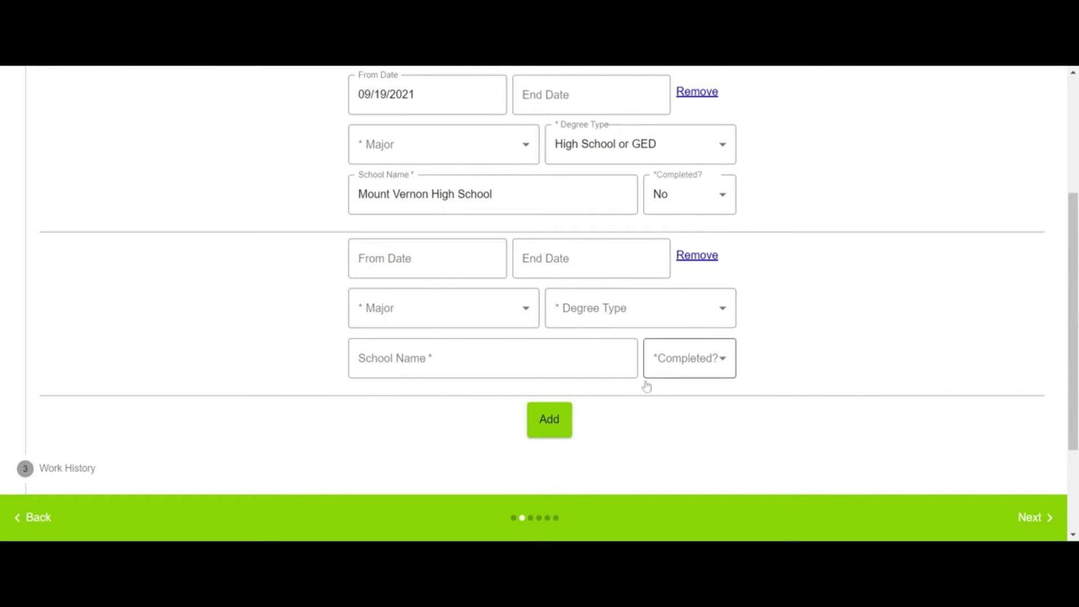
scroll(646, 386, up, 3)
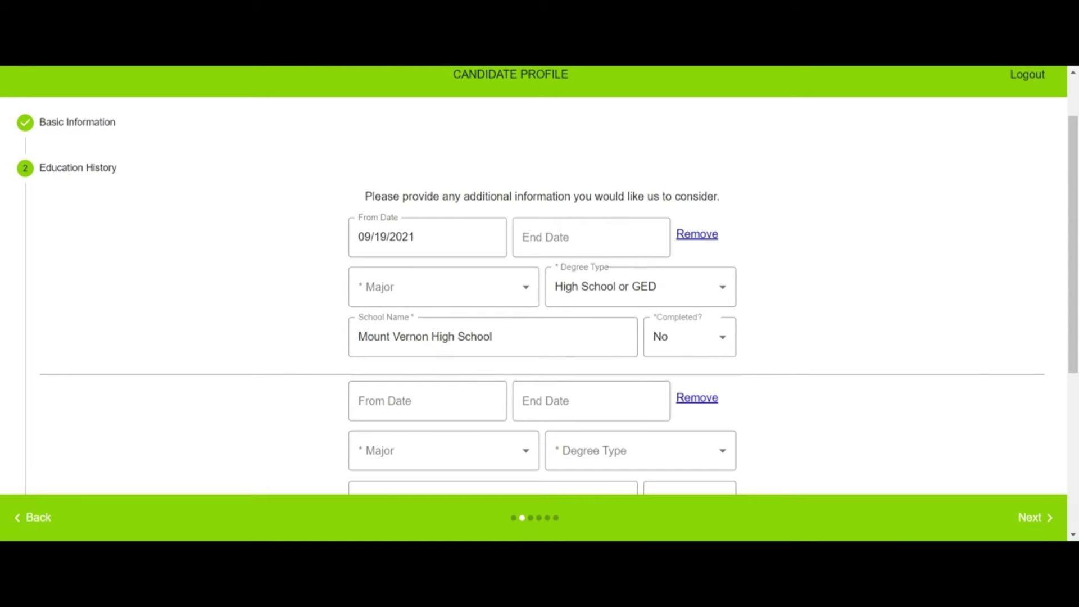
scroll(579, 452, down, 3)
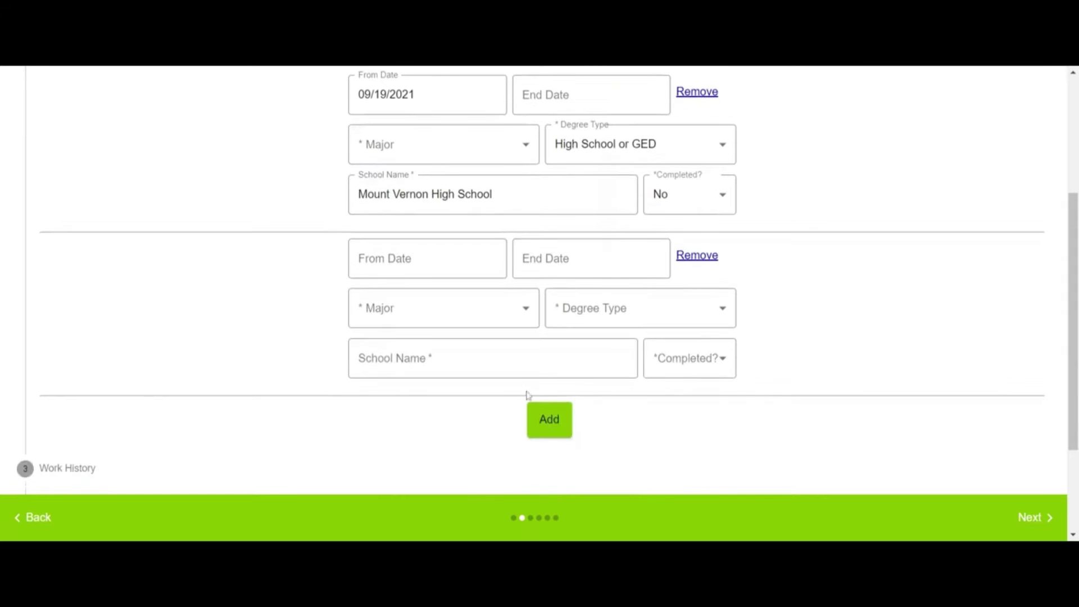
scroll(486, 402, up, 3)
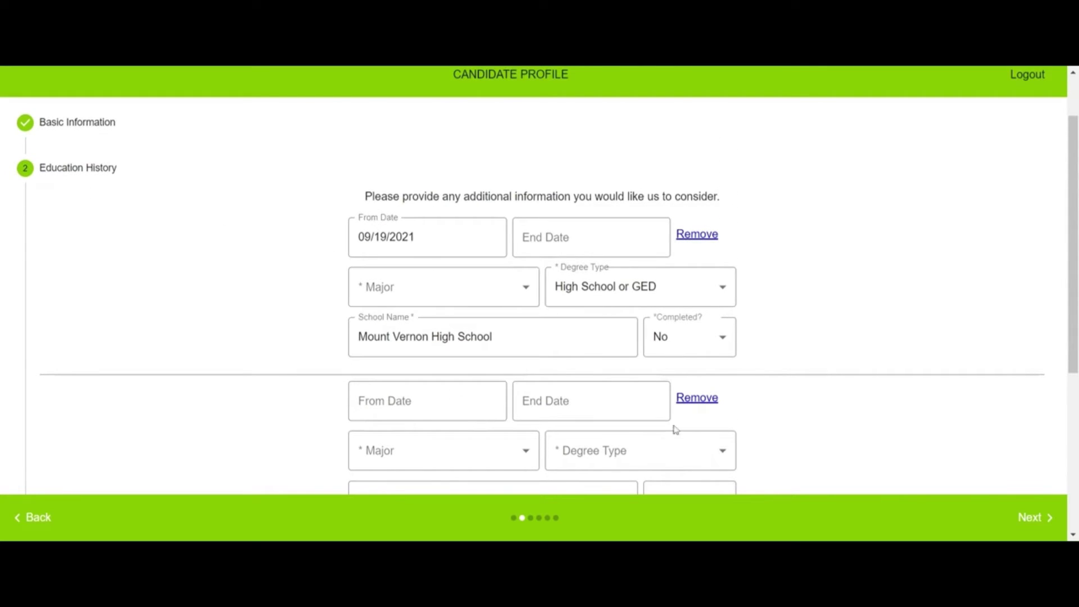
scroll(804, 432, down, 2)
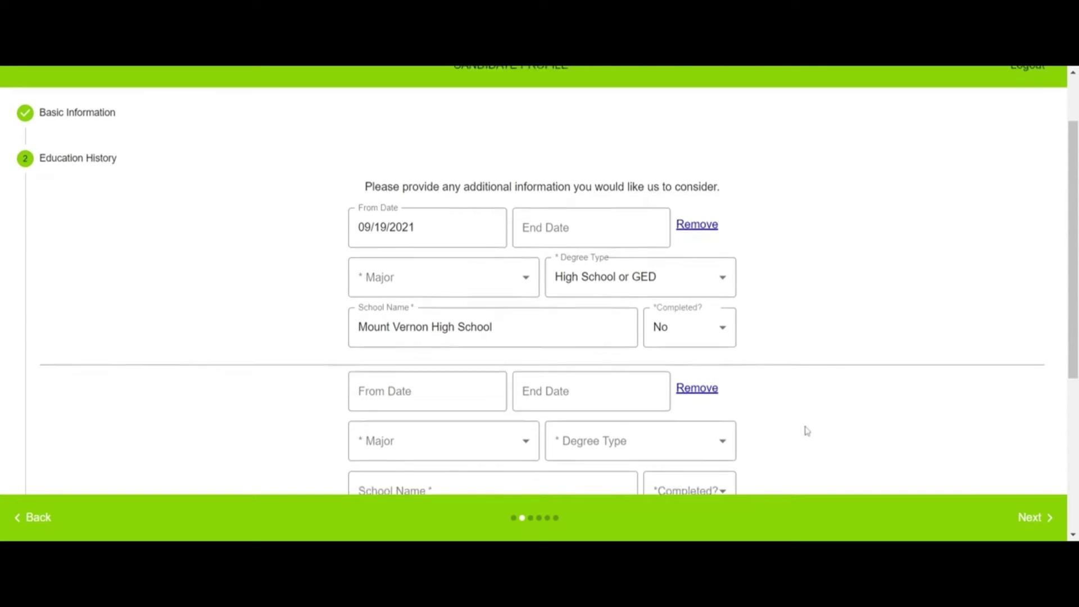
click(1037, 521)
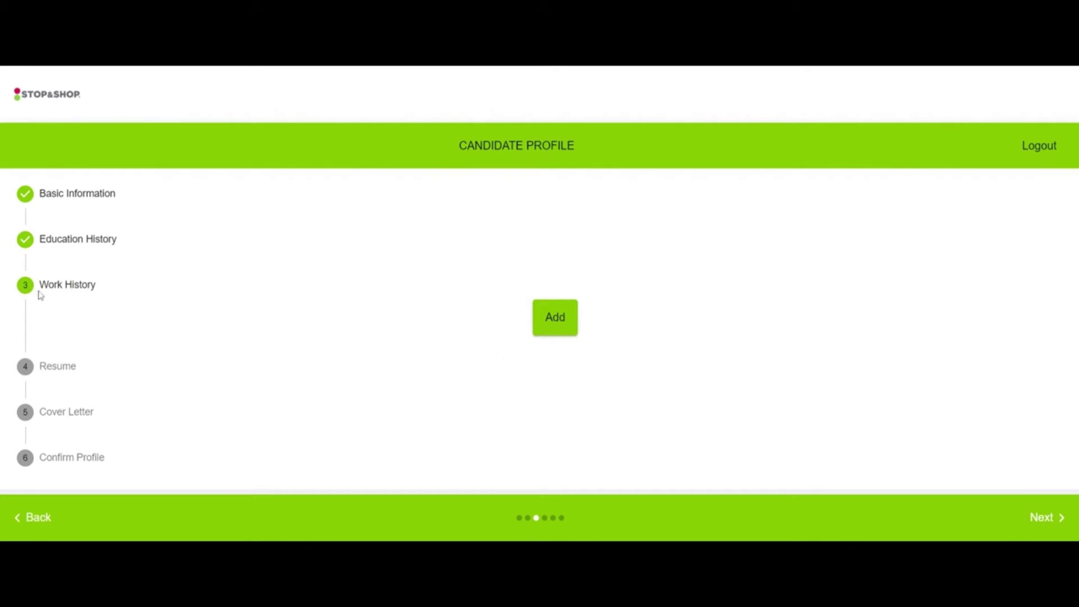
Step: Add a new work history entry and pick July 3, 2023 as its From Date
click(557, 322)
scroll(566, 354, down, 3)
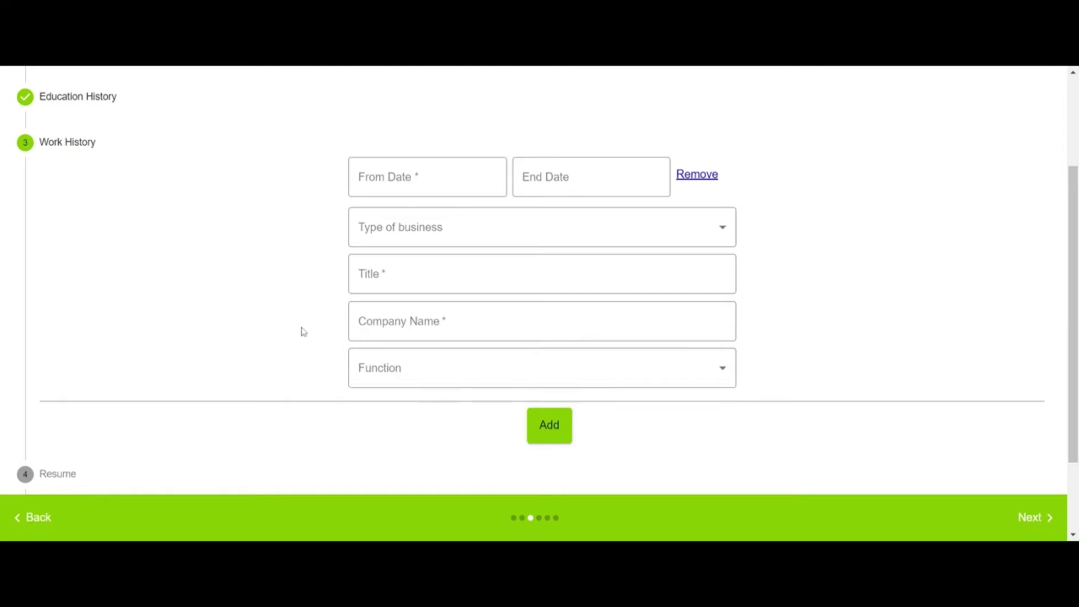
scroll(281, 340, up, 3)
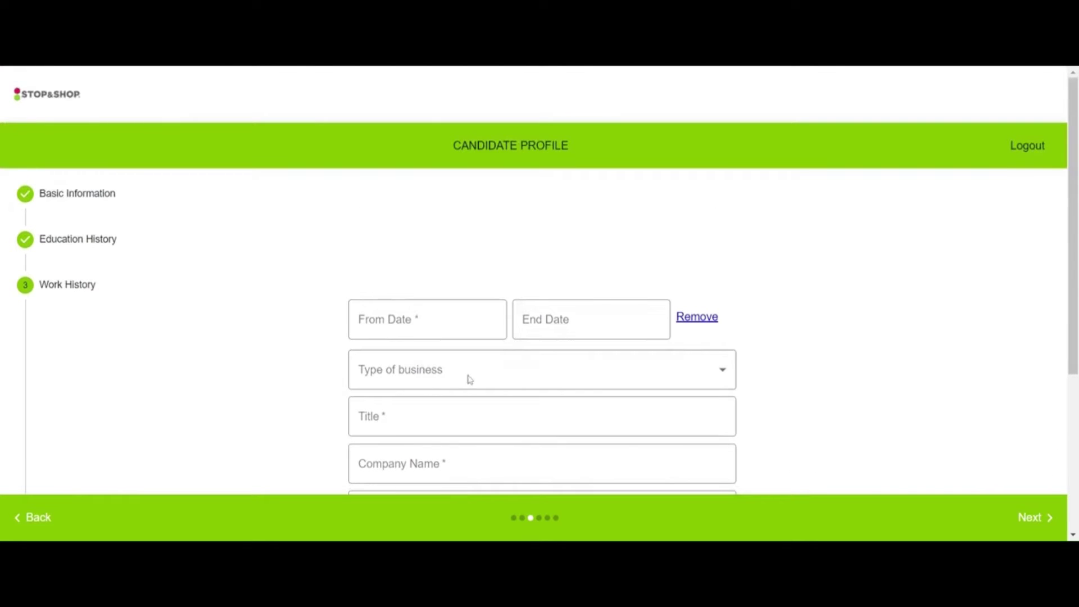
click(479, 325)
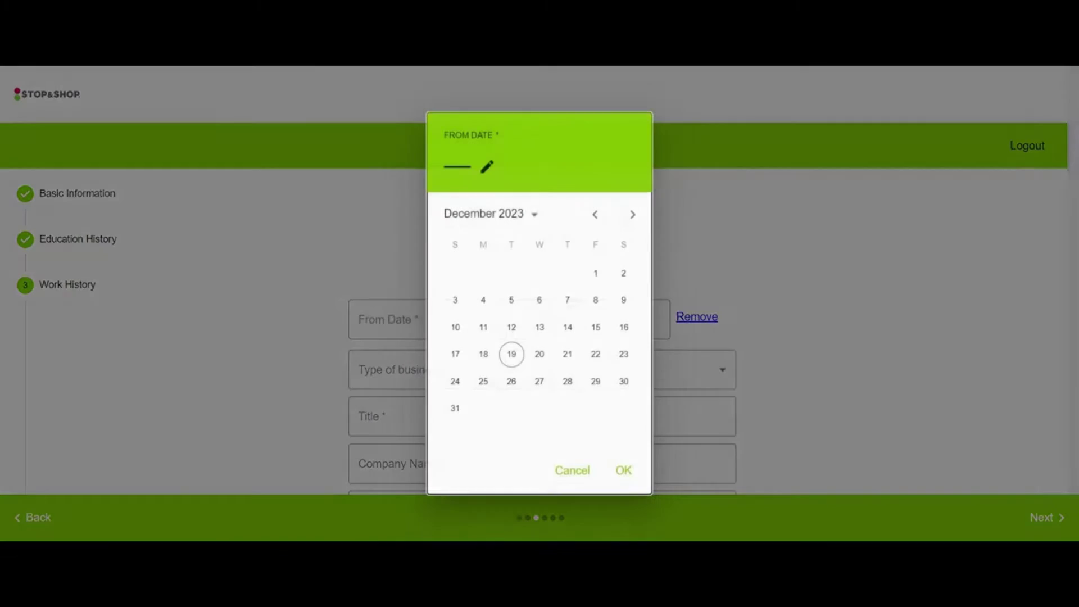
click(599, 221)
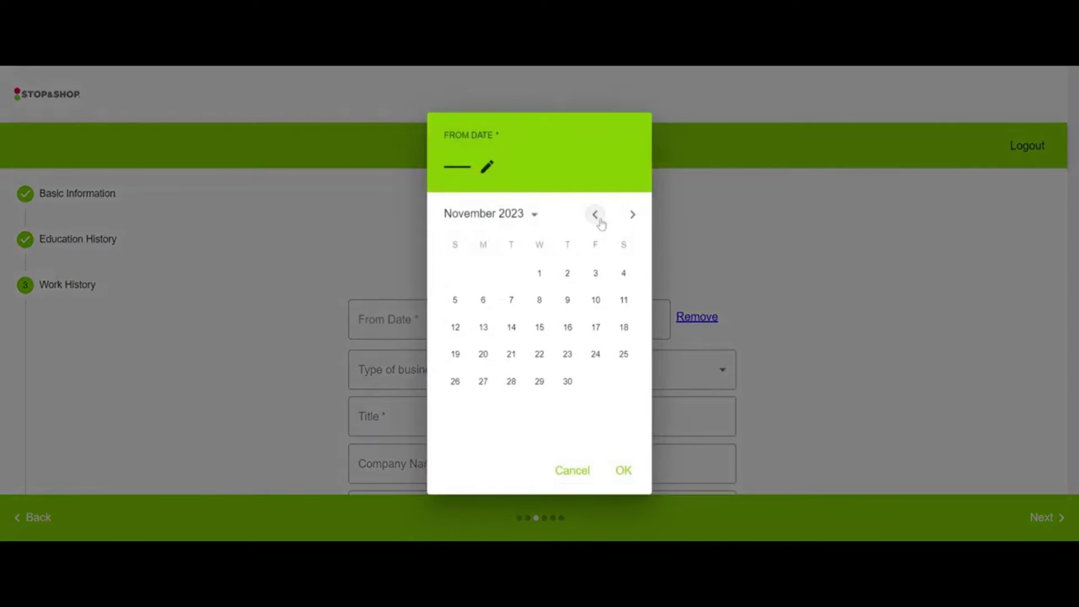
click(600, 221)
click(599, 220)
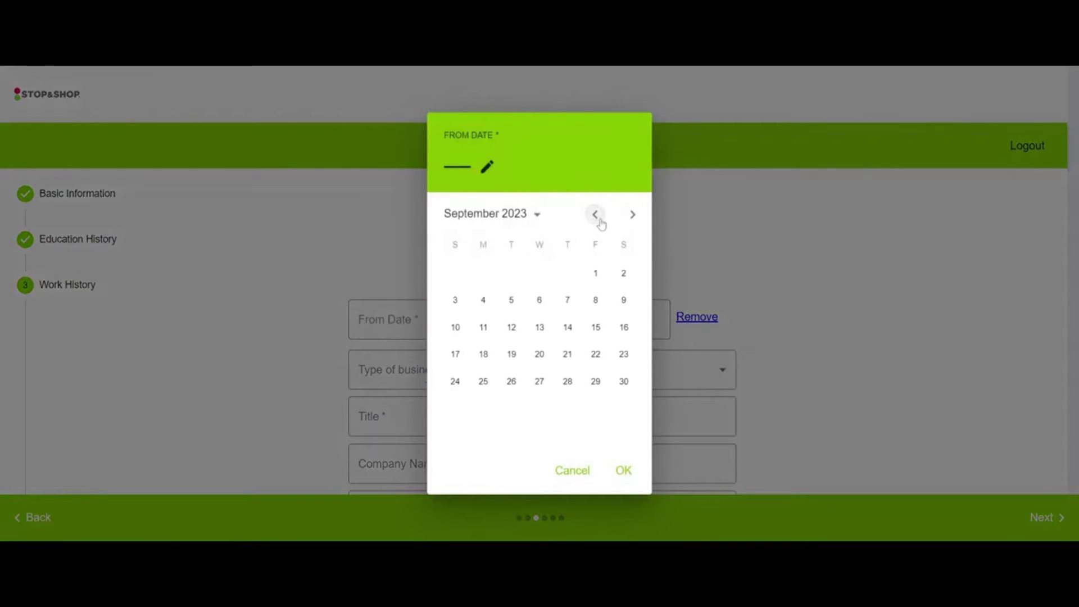
click(599, 220)
click(599, 220)
click(600, 222)
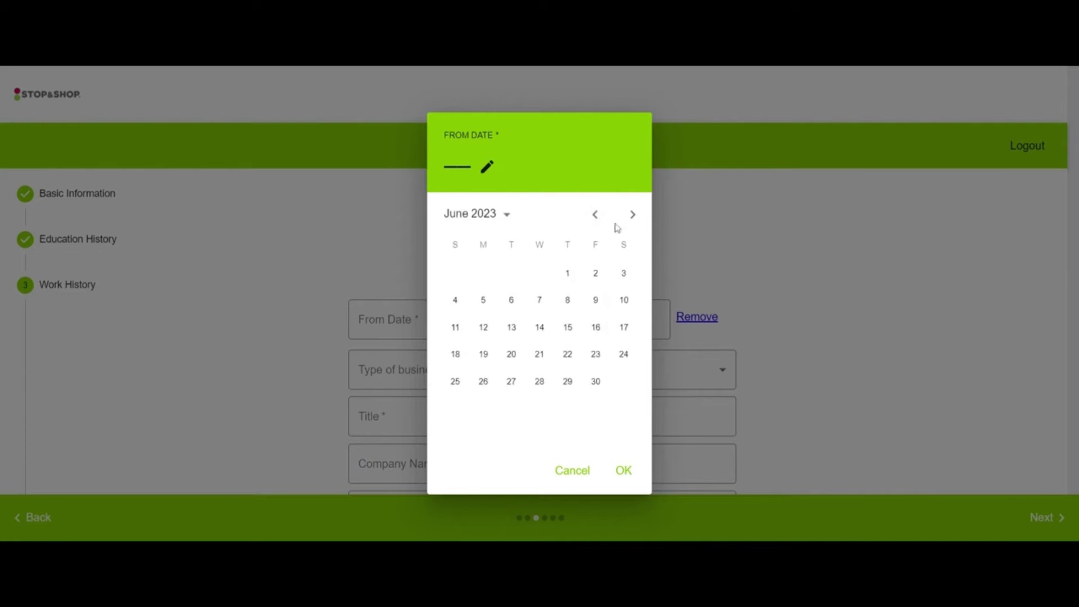
click(633, 217)
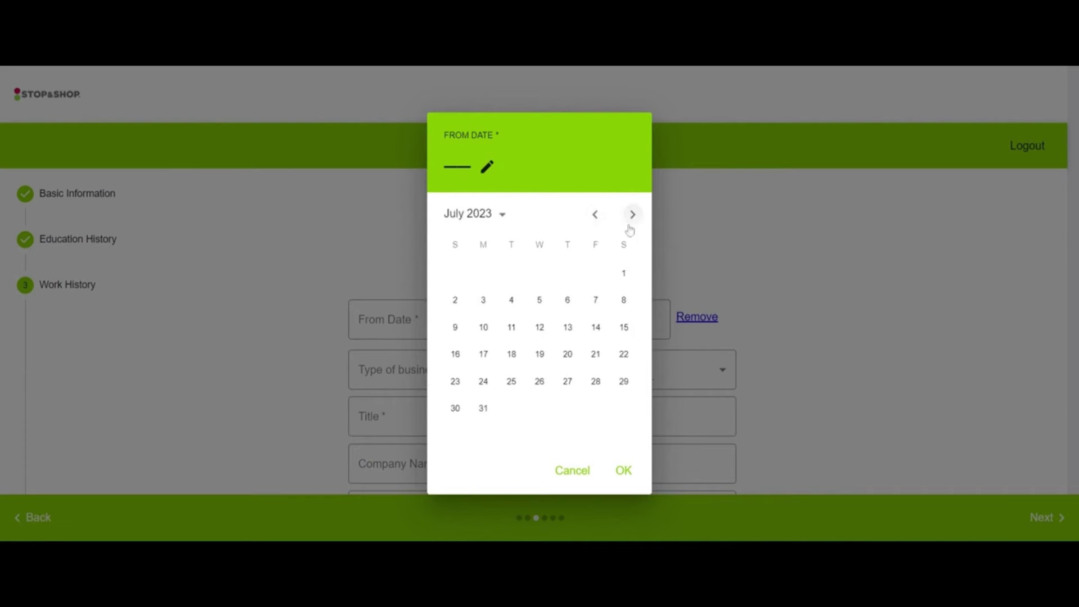
click(493, 307)
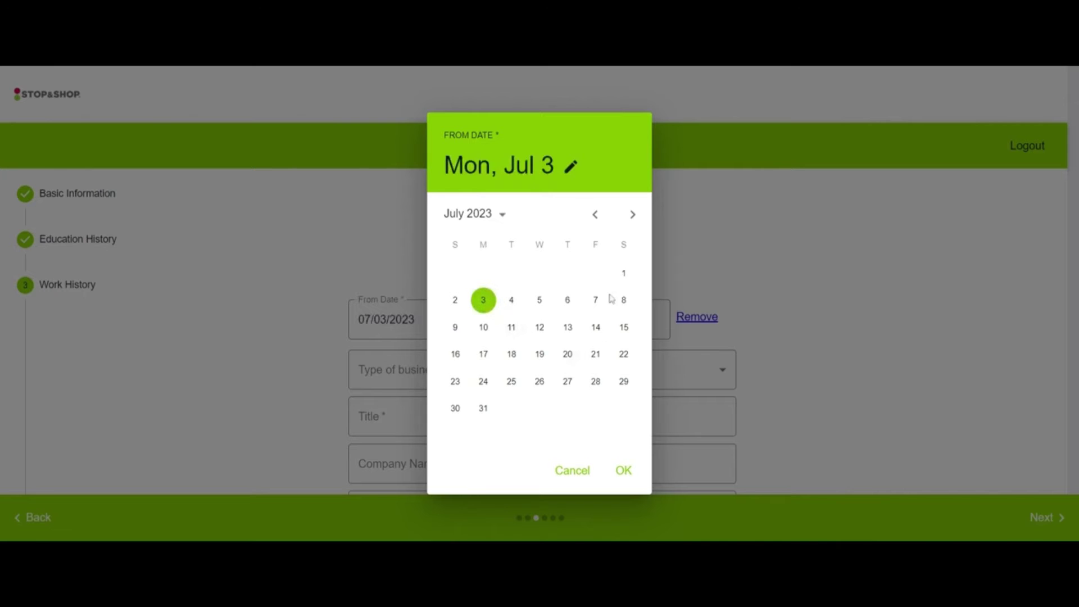
Step: Correct the From Date back to 07/03/2023 after August 25 was picked by mistake
click(633, 220)
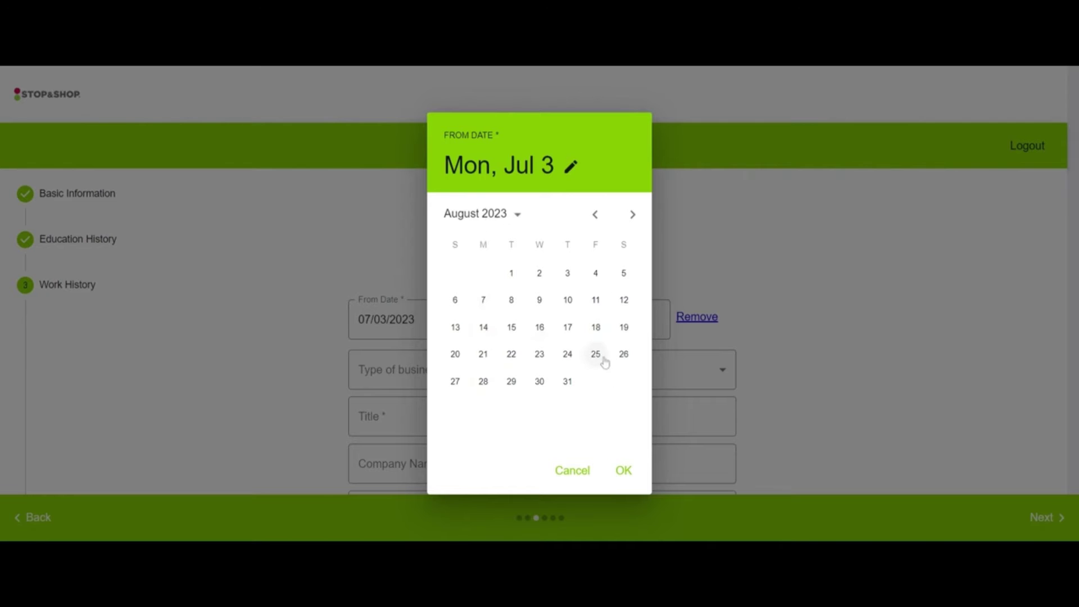
click(597, 357)
click(623, 472)
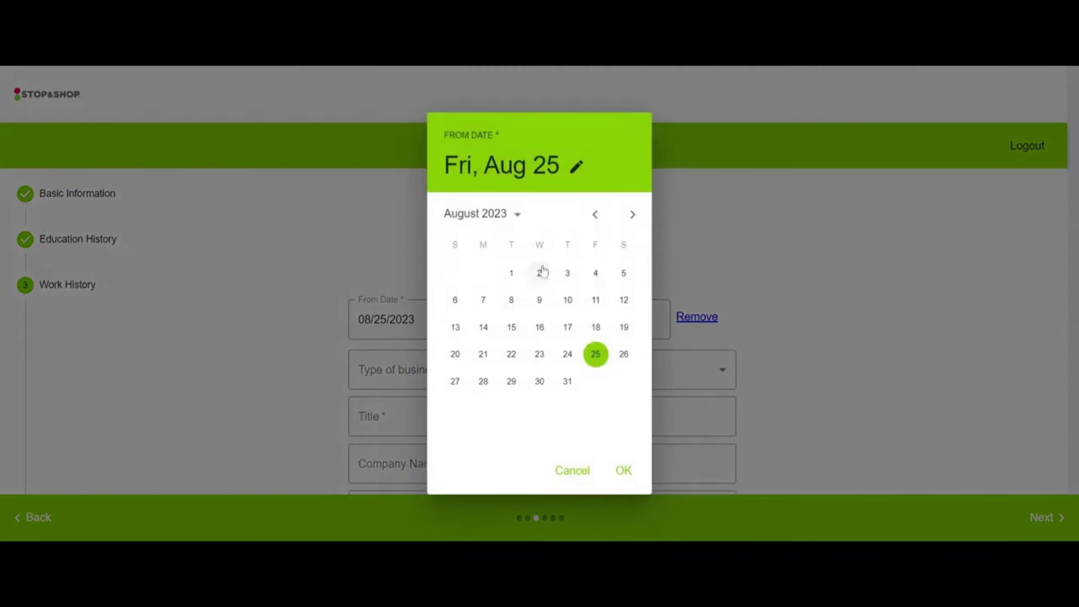
click(596, 215)
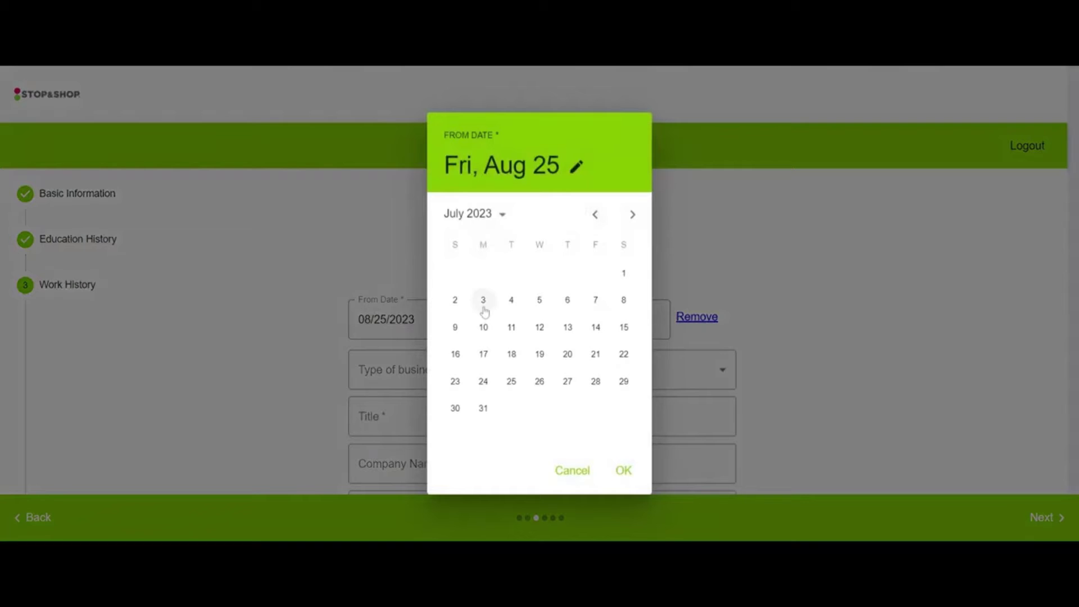
click(482, 305)
click(621, 472)
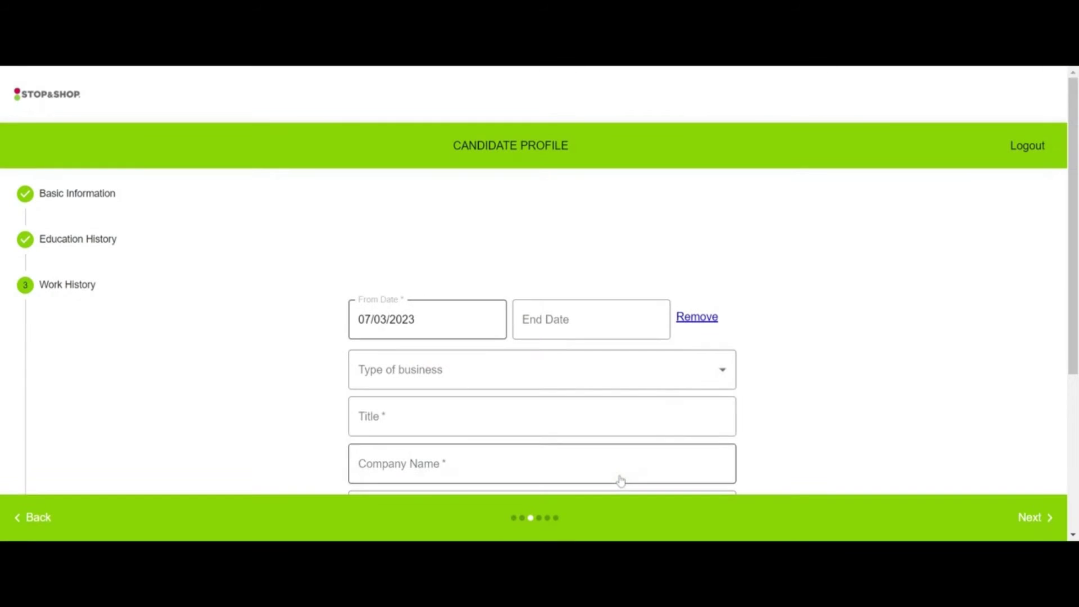
Step: Set the End Date to Friday, August 25, 2023
click(539, 323)
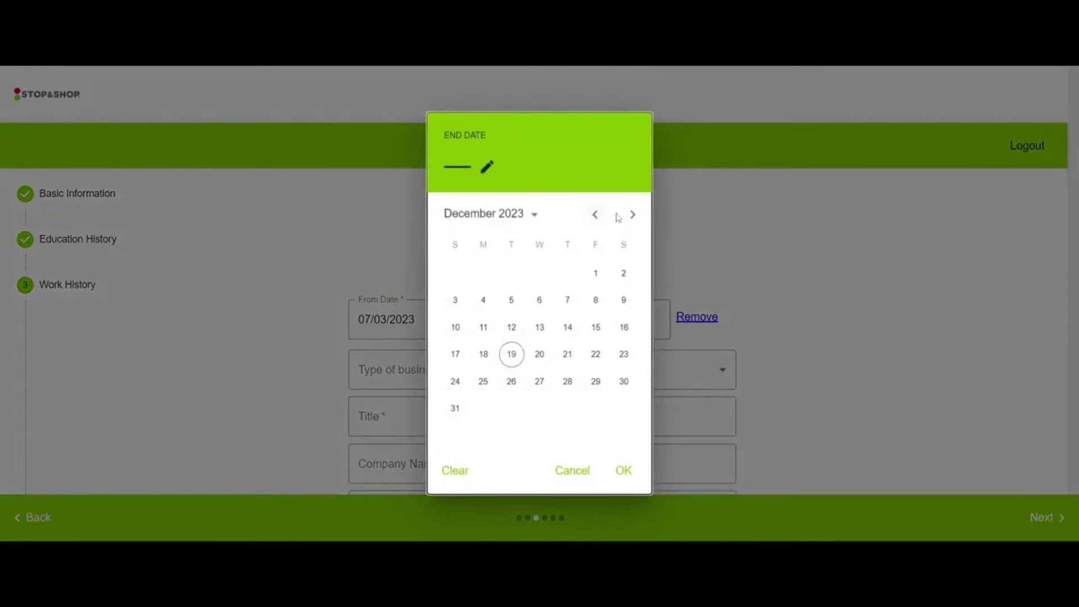
click(596, 215)
click(600, 218)
click(600, 218)
click(600, 218)
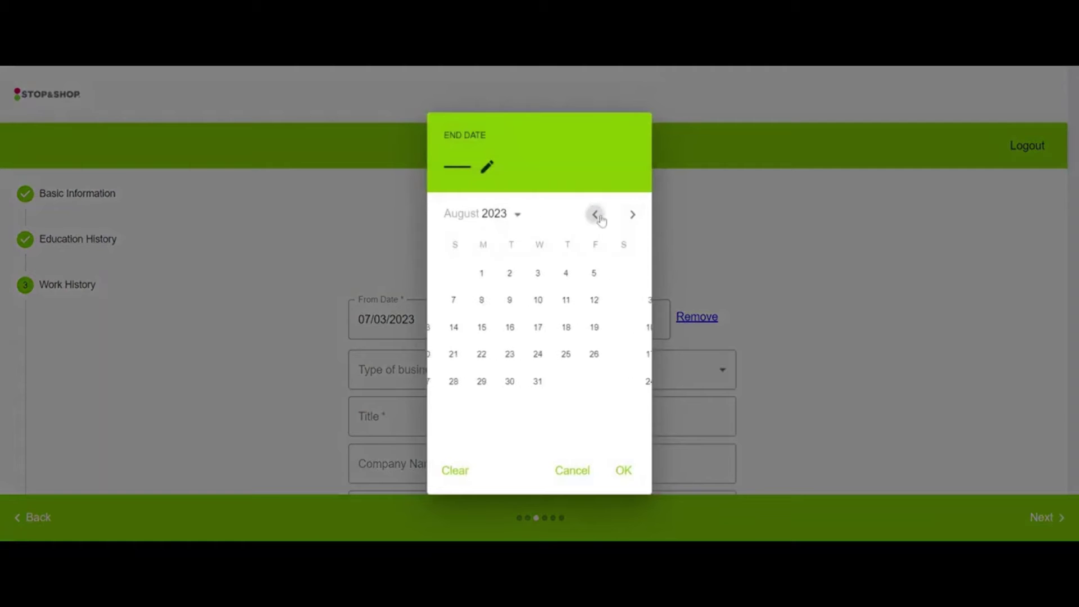
click(600, 218)
click(633, 217)
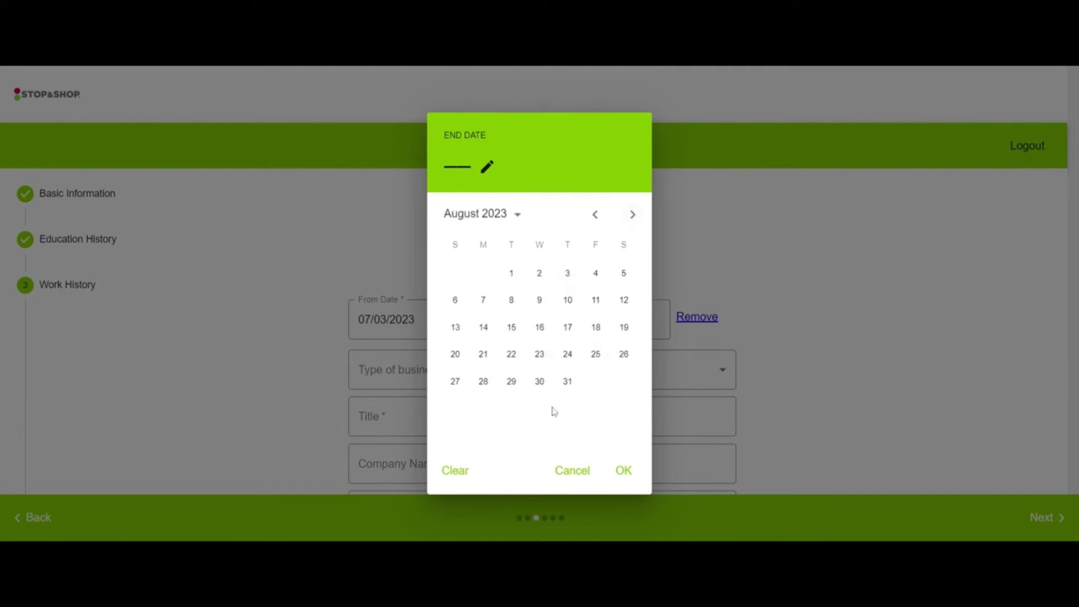
click(597, 355)
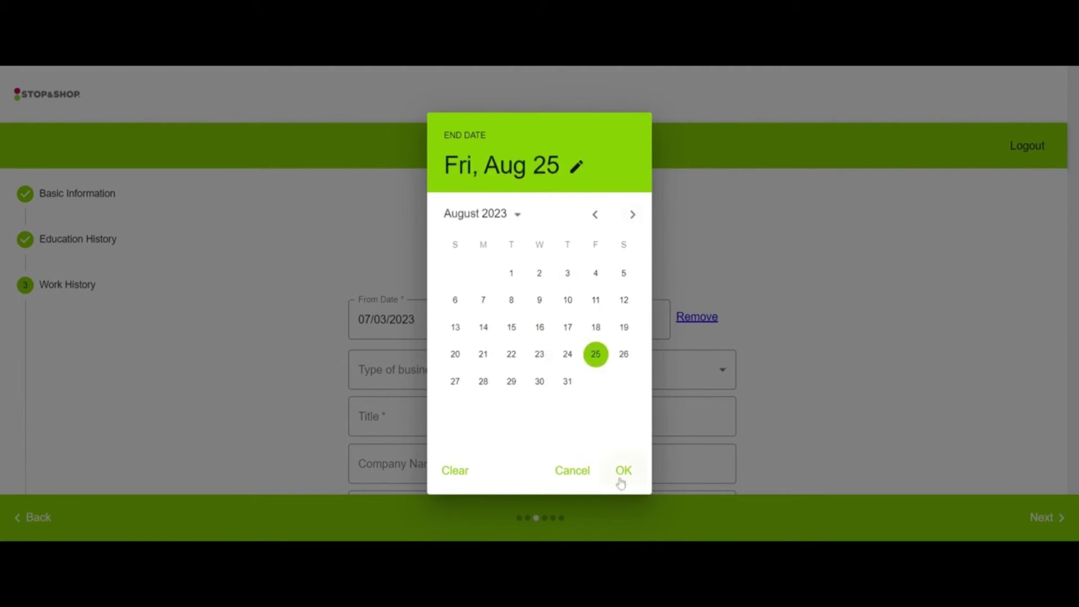
click(623, 472)
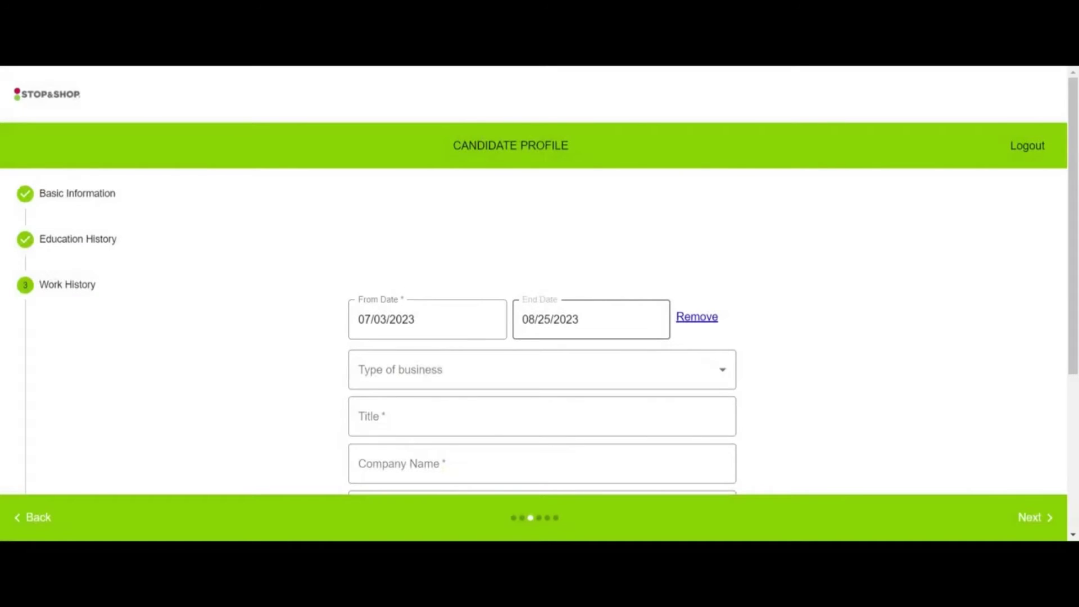
Step: Choose Other as the Type of business for the work entry
click(441, 369)
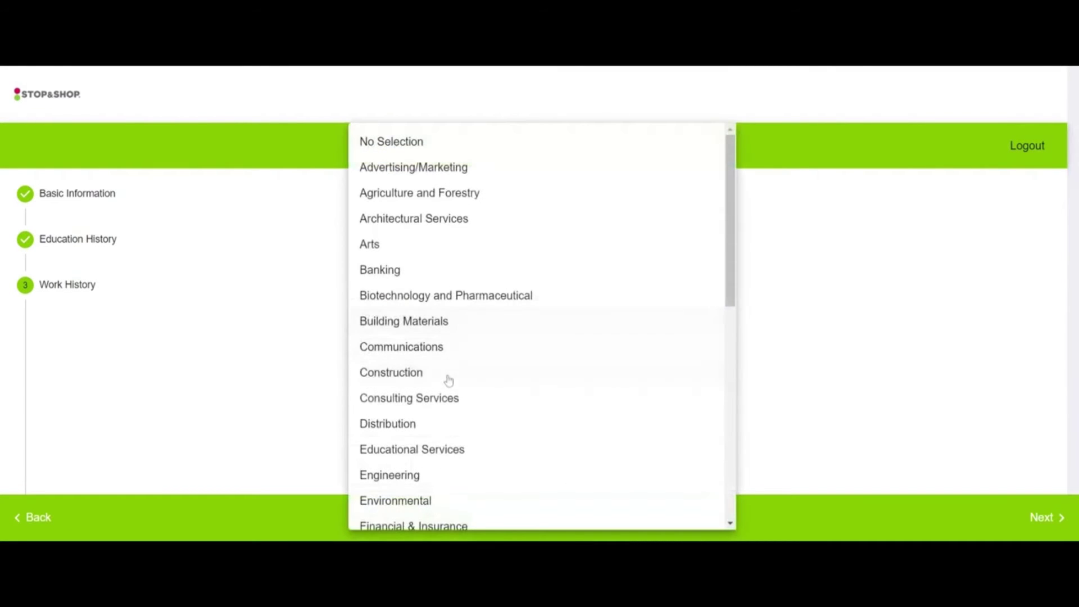
scroll(444, 376, down, 9)
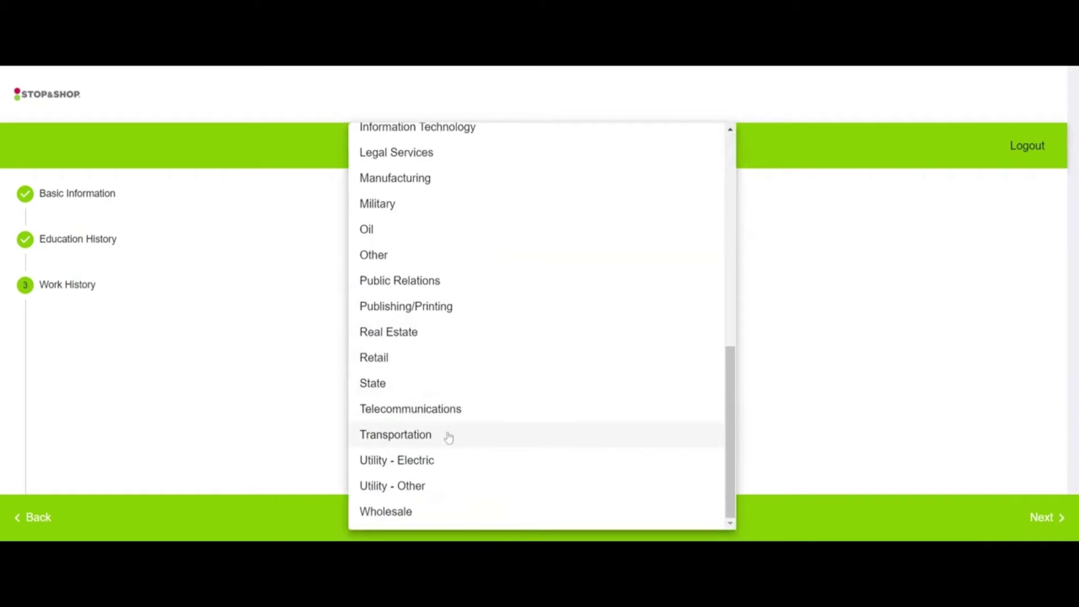
scroll(419, 410, up, 1)
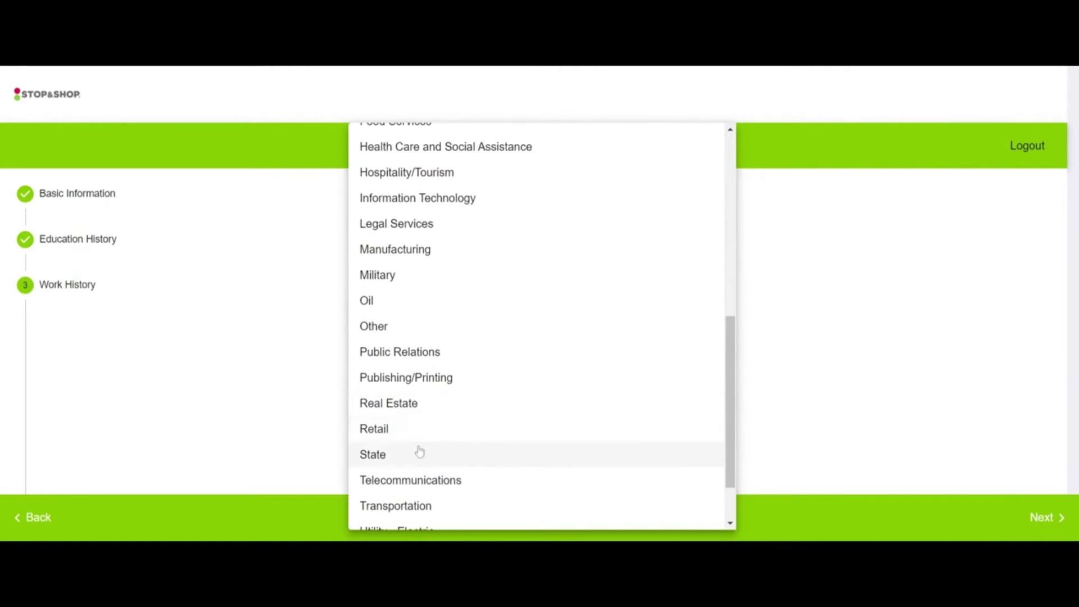
scroll(420, 428, up, 3)
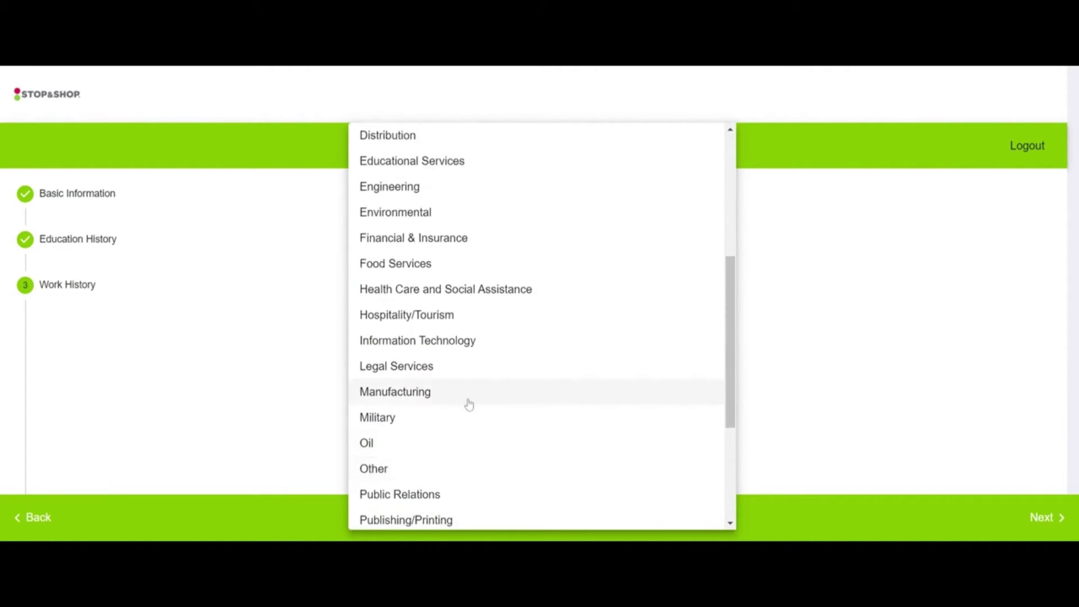
scroll(461, 396, up, 5)
scroll(470, 405, up, 1)
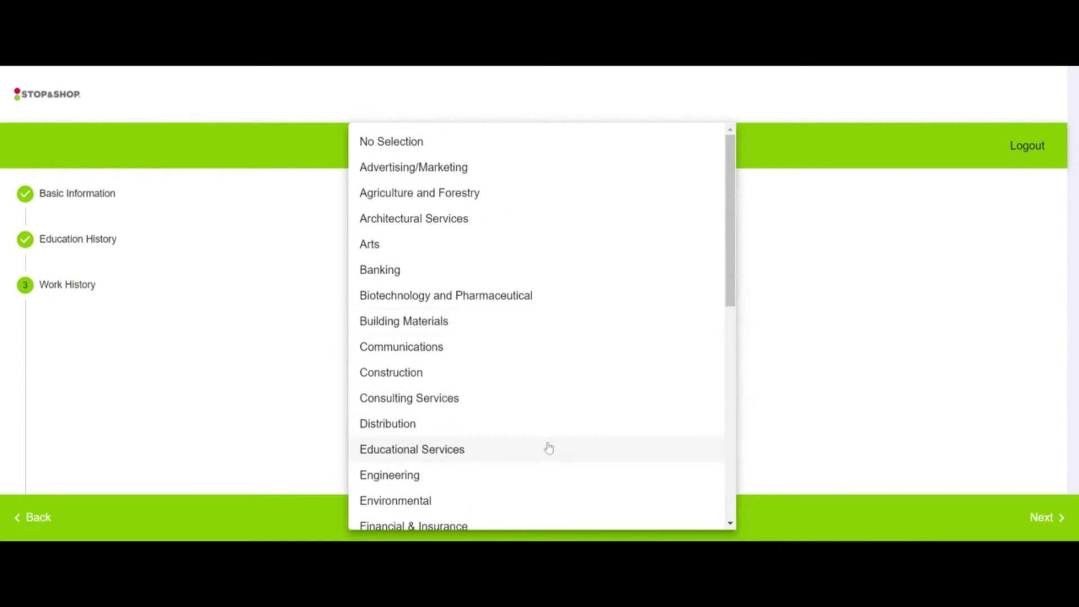
scroll(549, 447, down, 4)
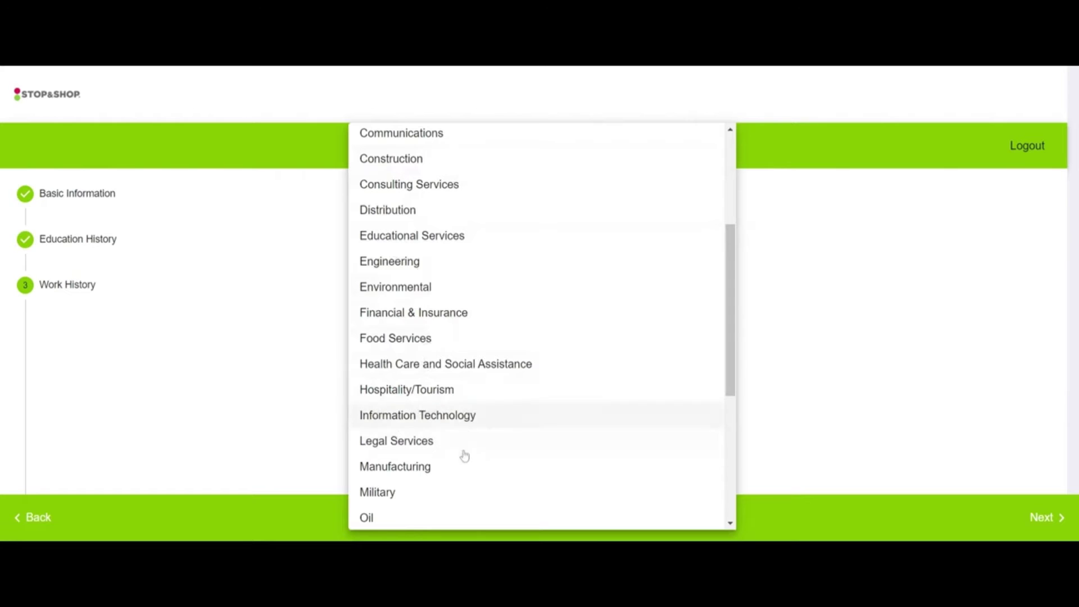
scroll(447, 462, down, 4)
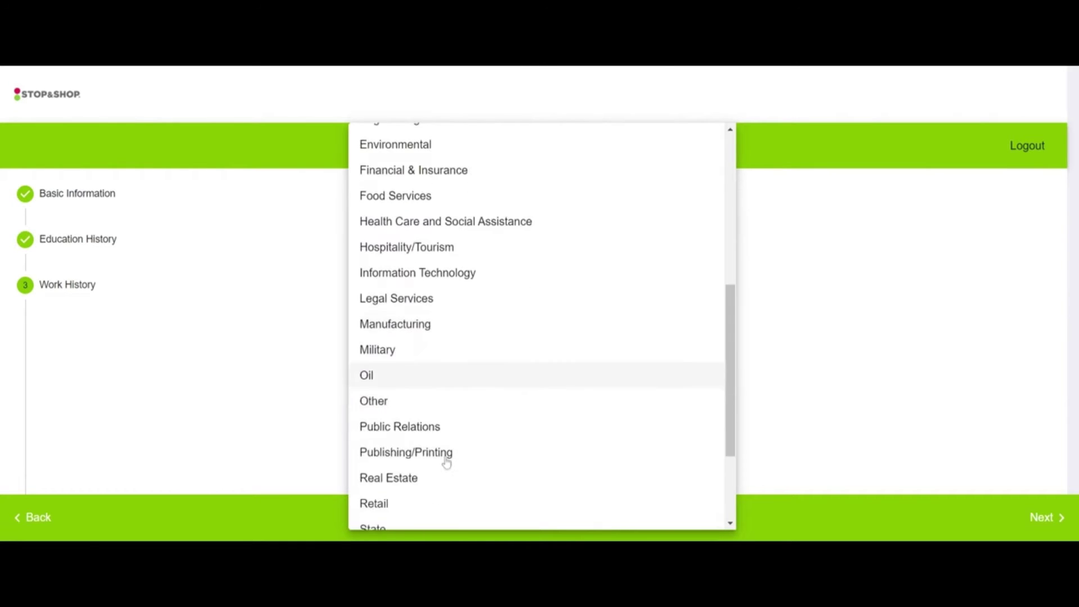
scroll(465, 488, down, 2)
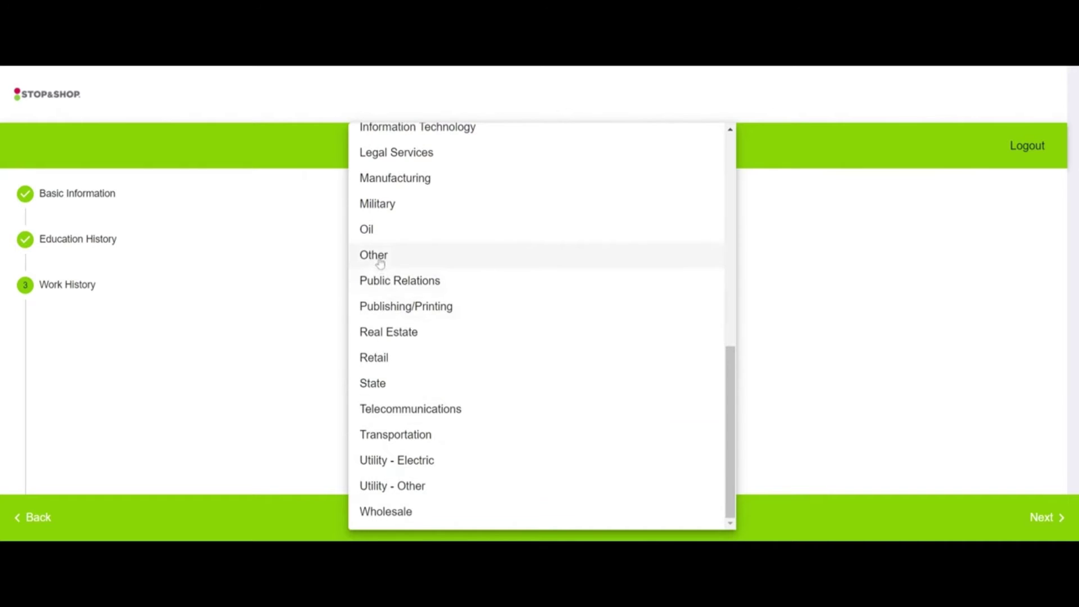
scroll(379, 264, up, 3)
scroll(393, 326, up, 3)
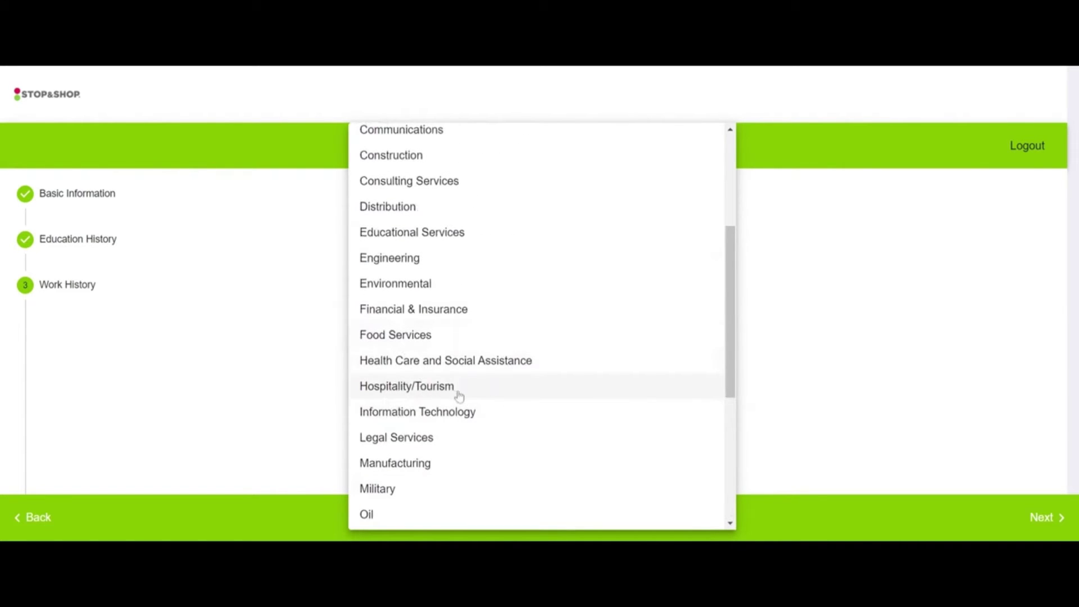
scroll(456, 392, up, 5)
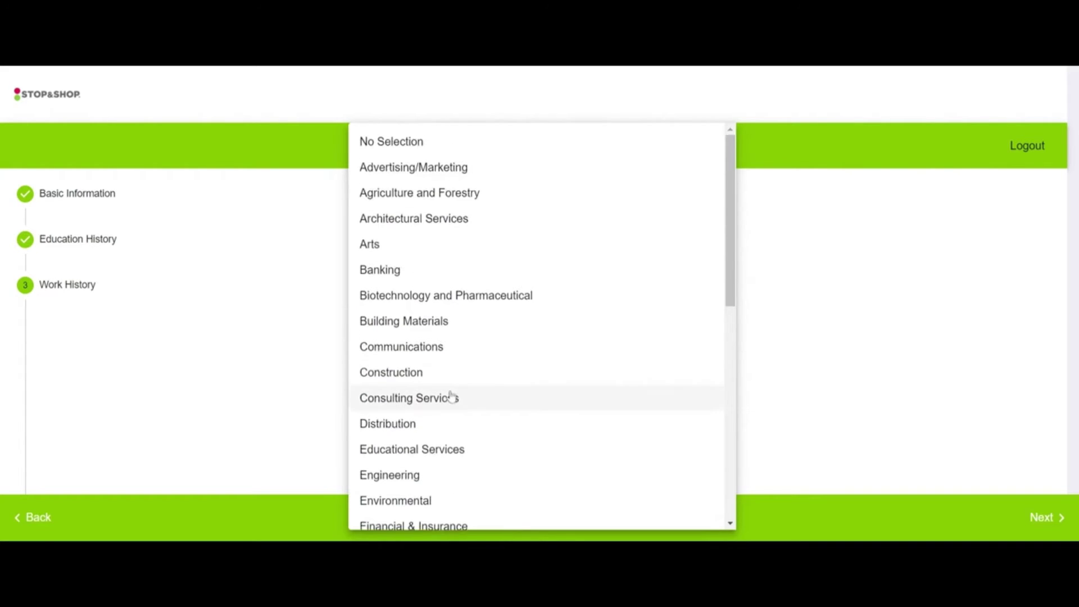
scroll(451, 399, down, 10)
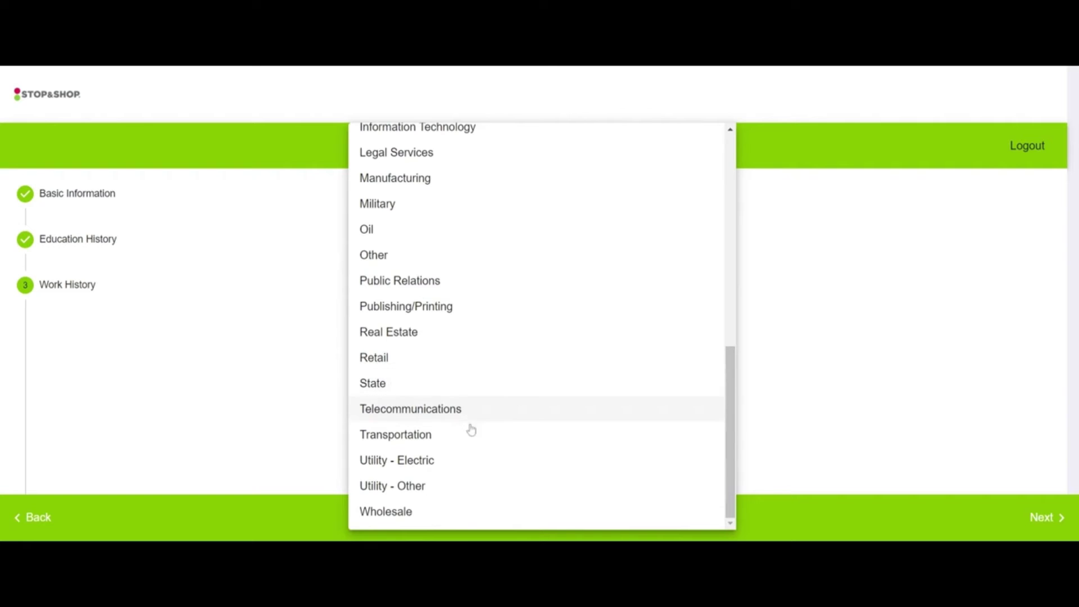
scroll(433, 427, up, 1)
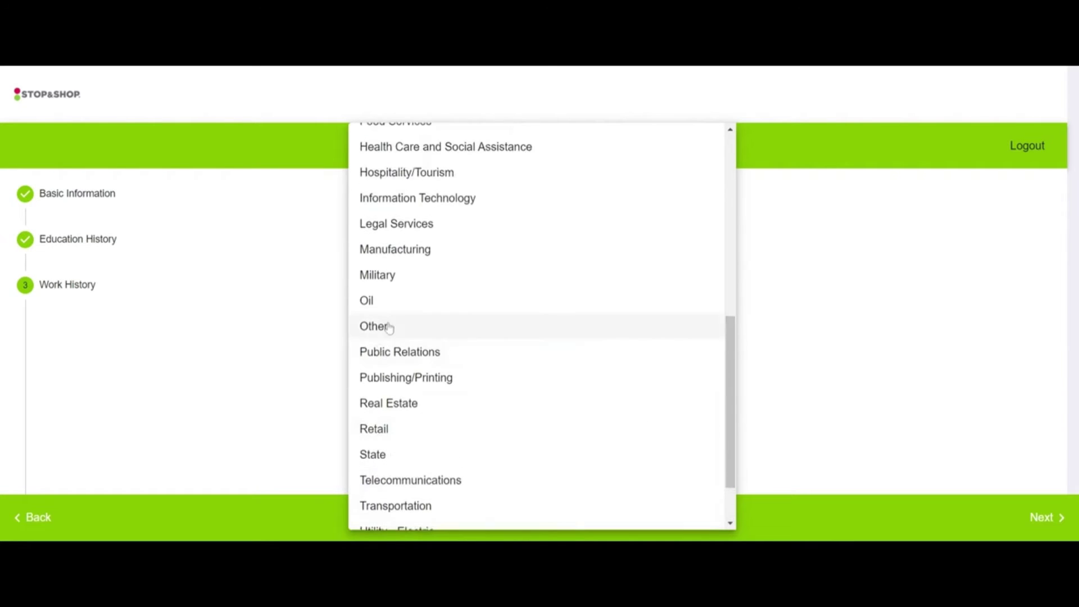
click(387, 328)
Step: Enter 'Ride Operator' as the title and 'Rye Playland' as the company name
click(405, 416)
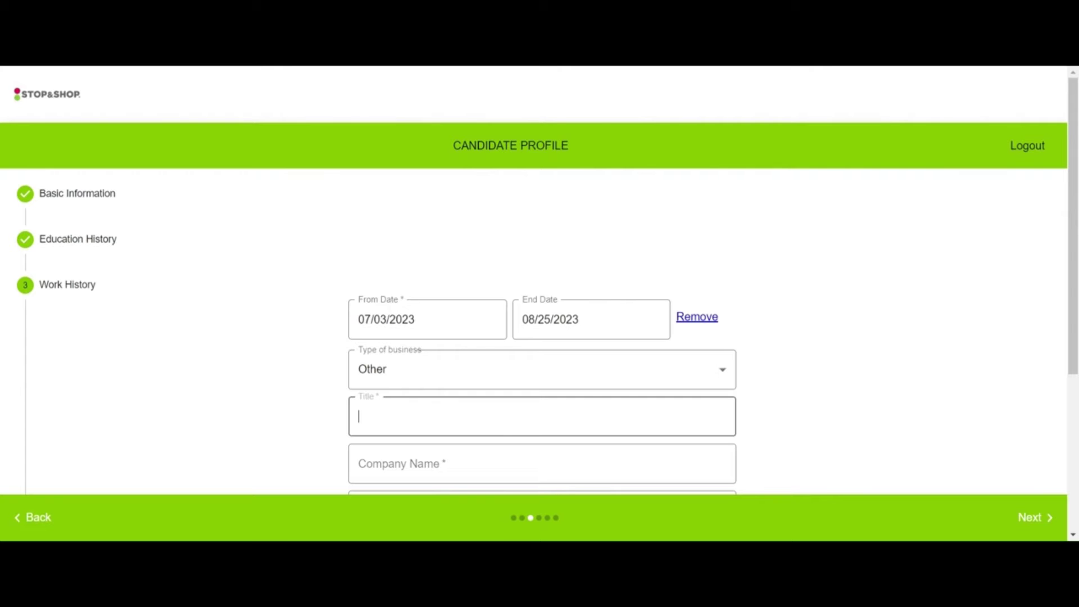
text(Ride Operator)
scroll(405, 416, down, 2)
click(405, 321)
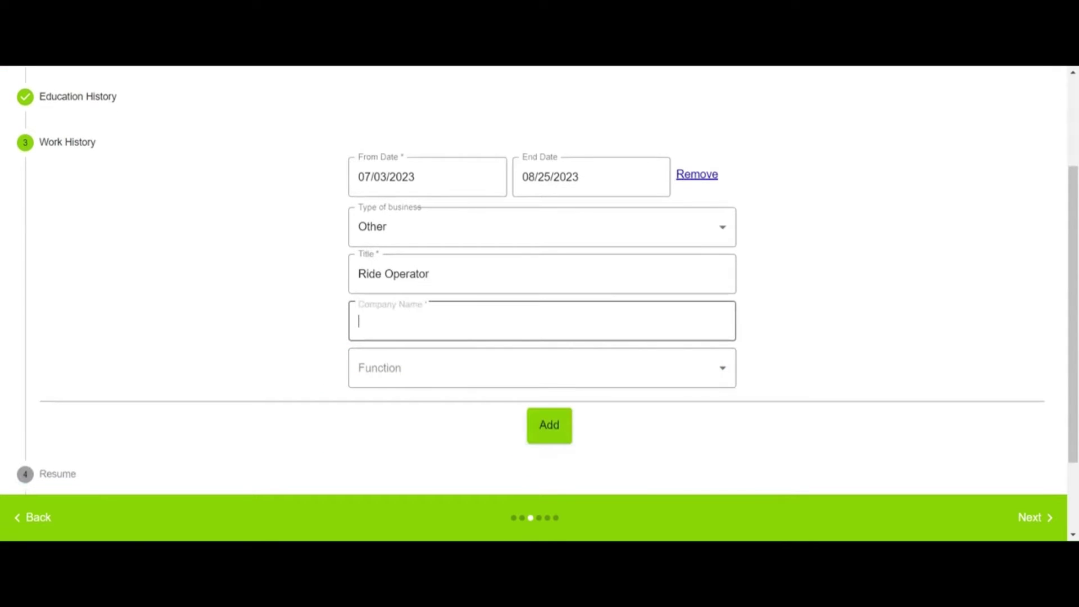
text(Ryte Play Land)
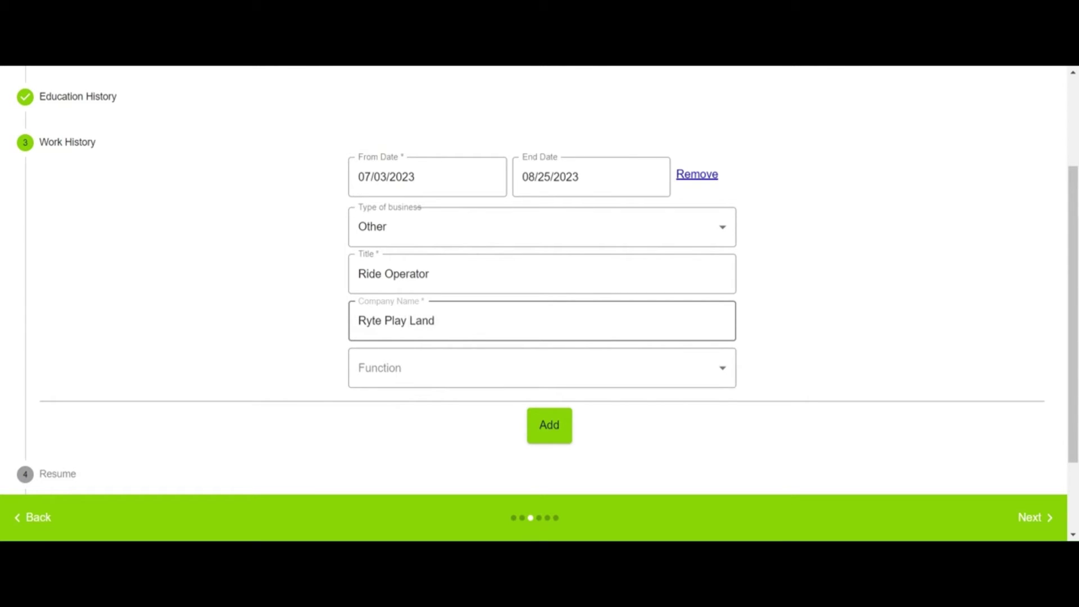
key(BackSpace)
key(BackSpace)
text(l)
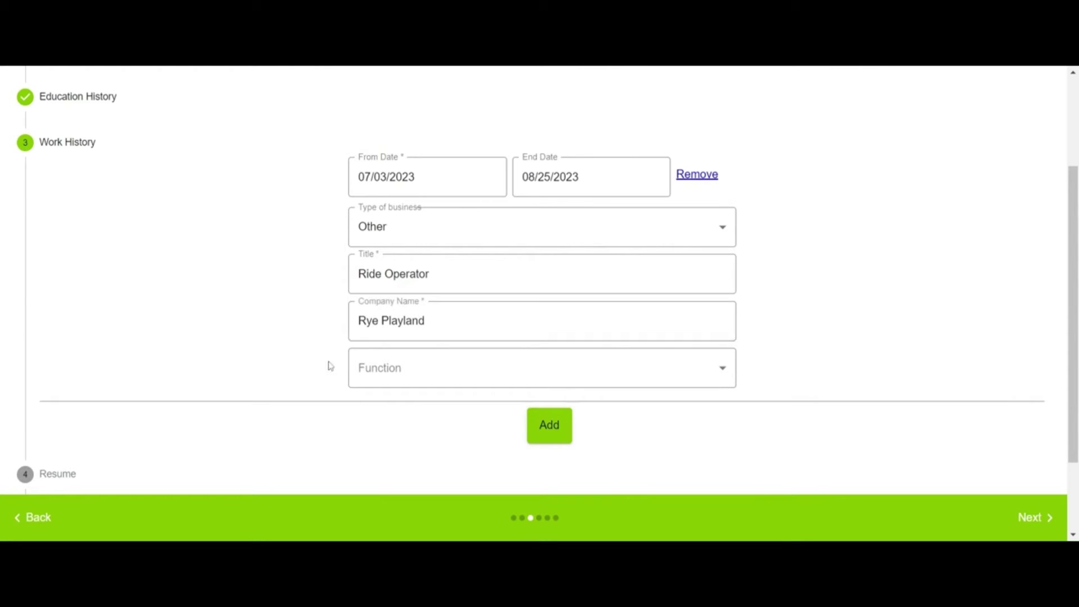
Step: Choose Other in the Function dropdown and advance from Work History to the Resume step
click(412, 376)
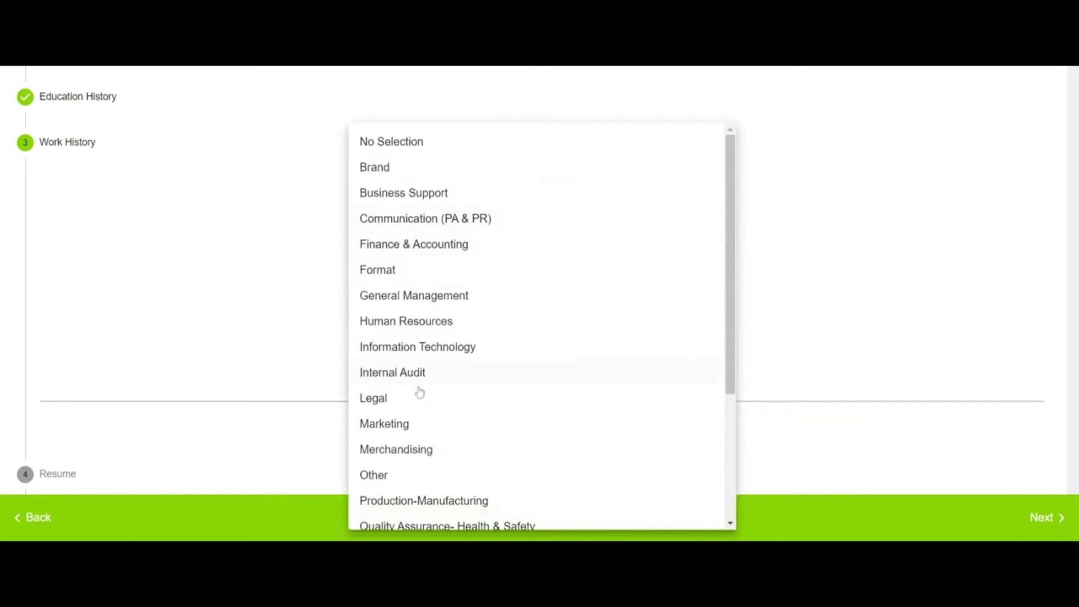
scroll(415, 477, down, 3)
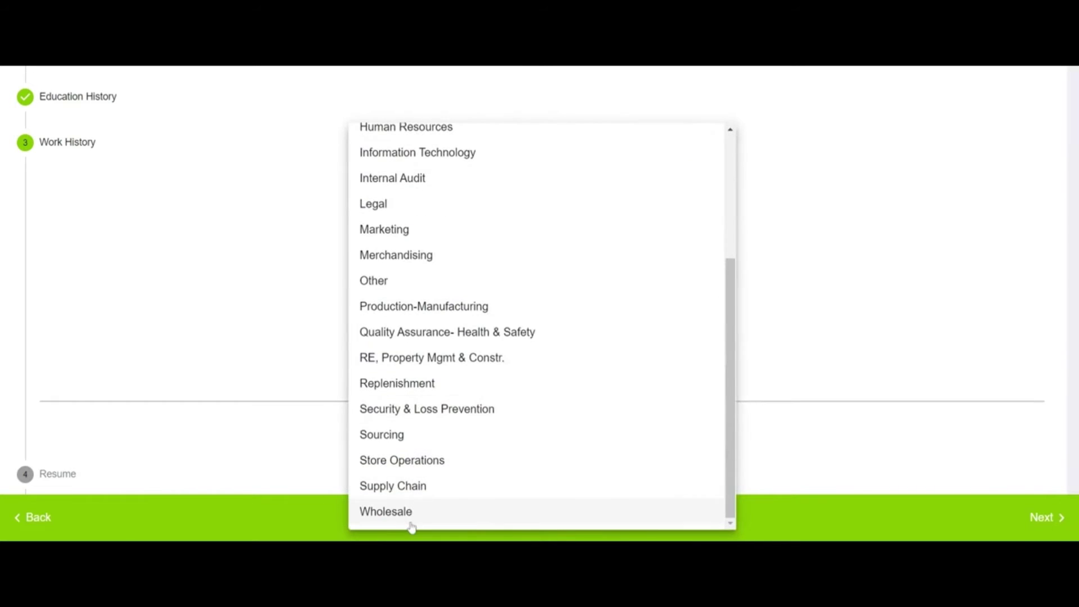
scroll(409, 438, up, 1)
scroll(410, 441, up, 2)
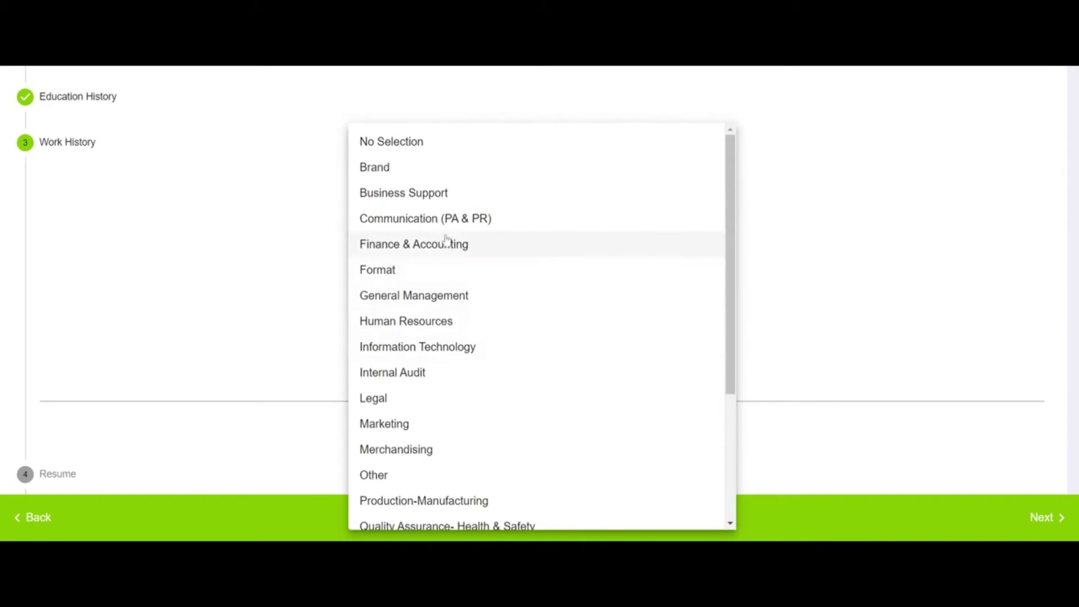
scroll(475, 258, down, 3)
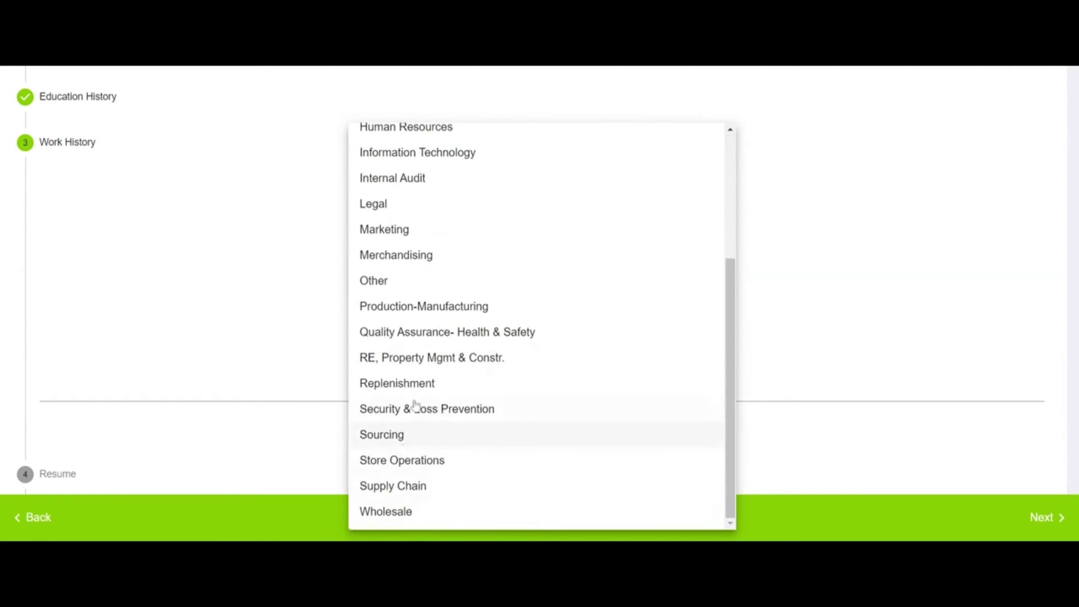
click(375, 281)
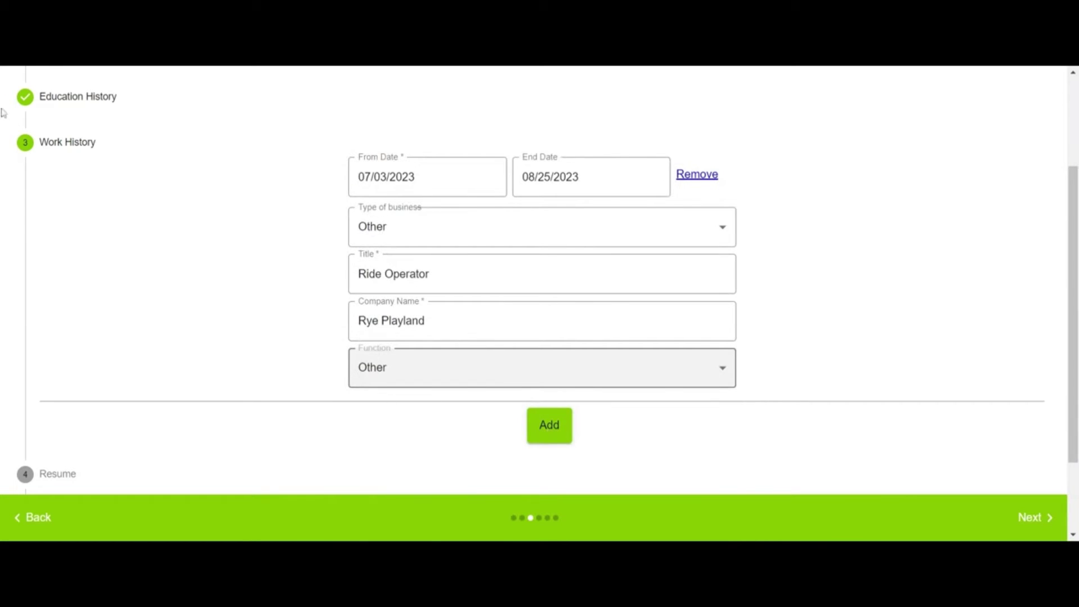
scroll(516, 394, down, 1)
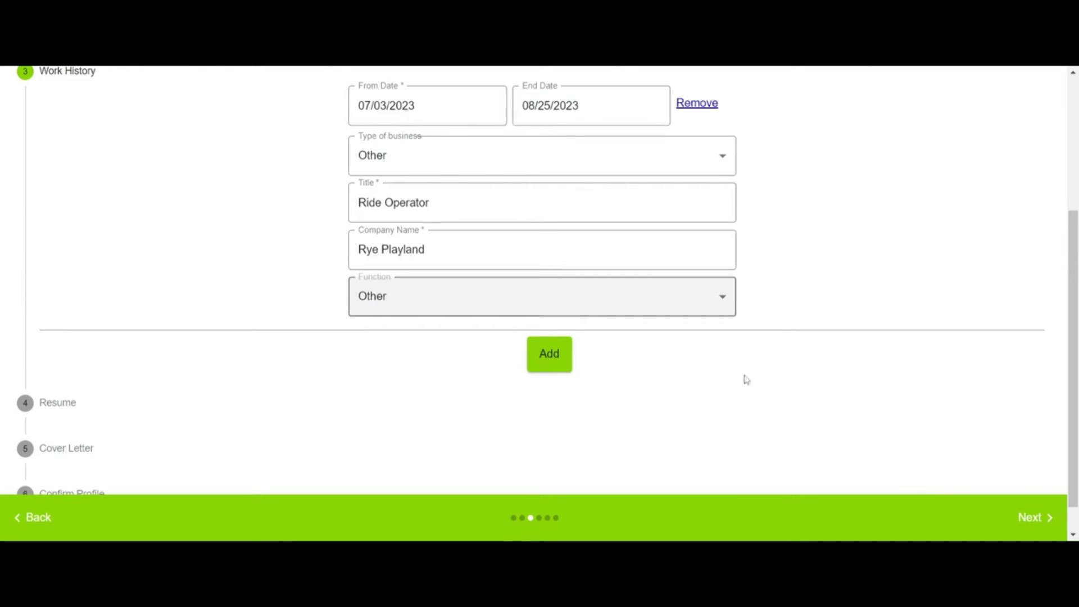
click(1037, 523)
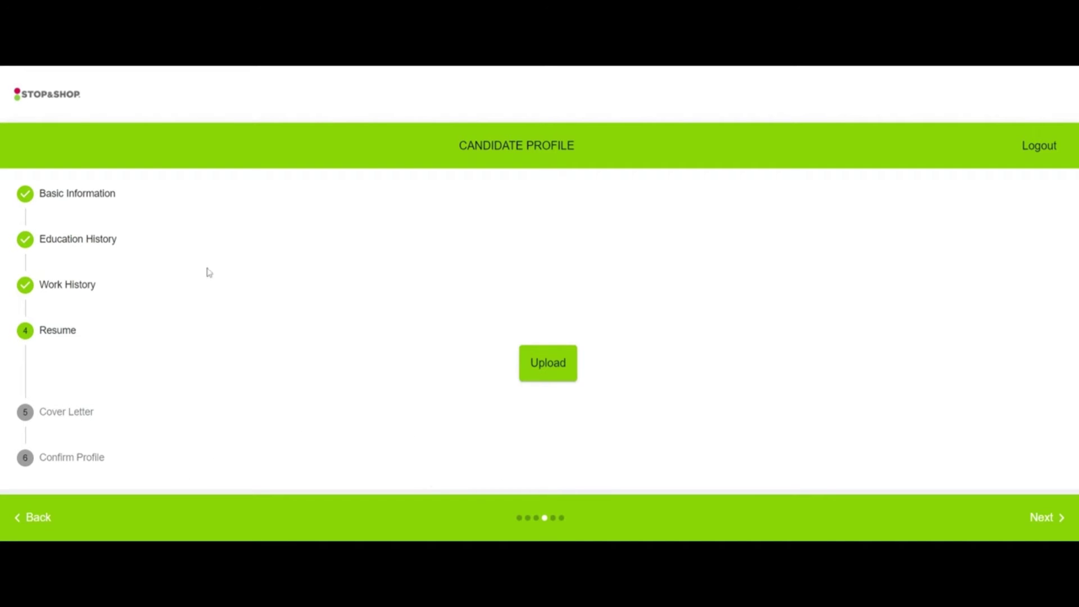
Step: Upload the resume file, retrying once, and continue to the Cover Letter step
click(554, 370)
click(558, 371)
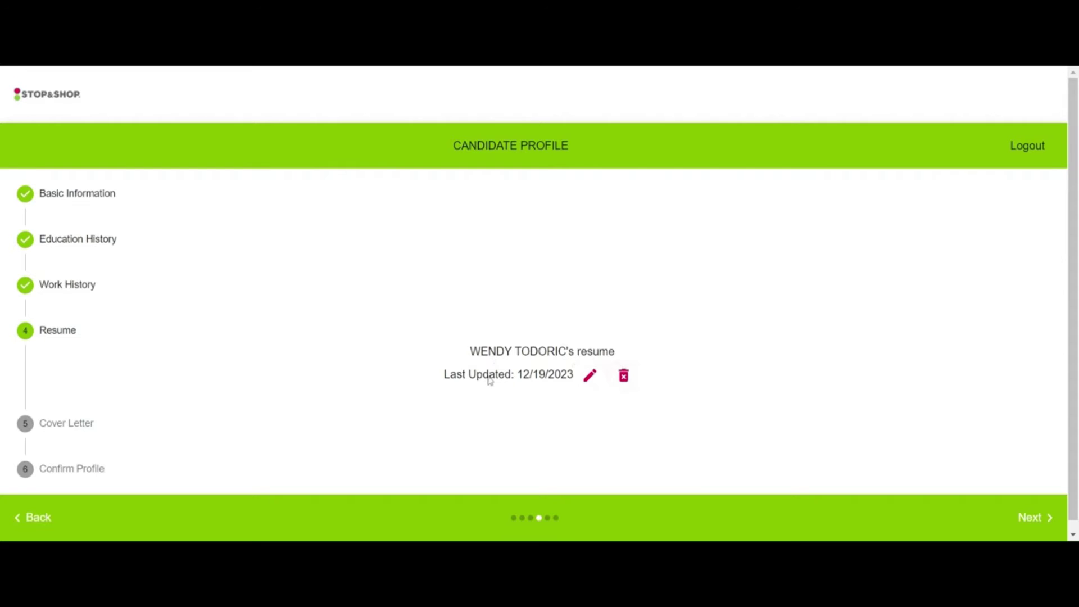
click(1040, 526)
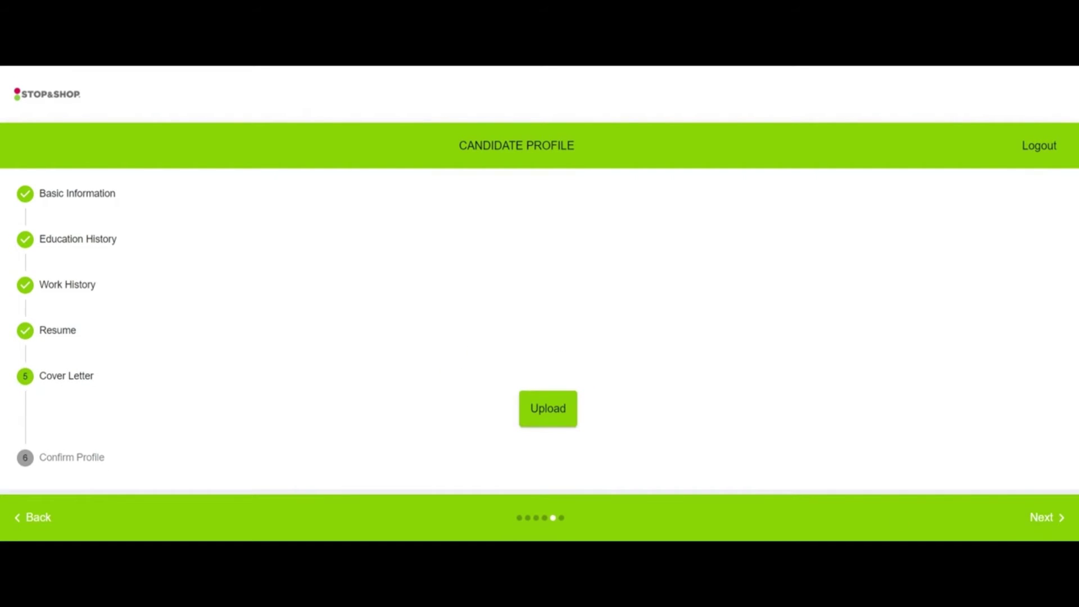
Step: Upload the cover letter file, advance to Confirm Profile, and submit with Update Profile
click(549, 411)
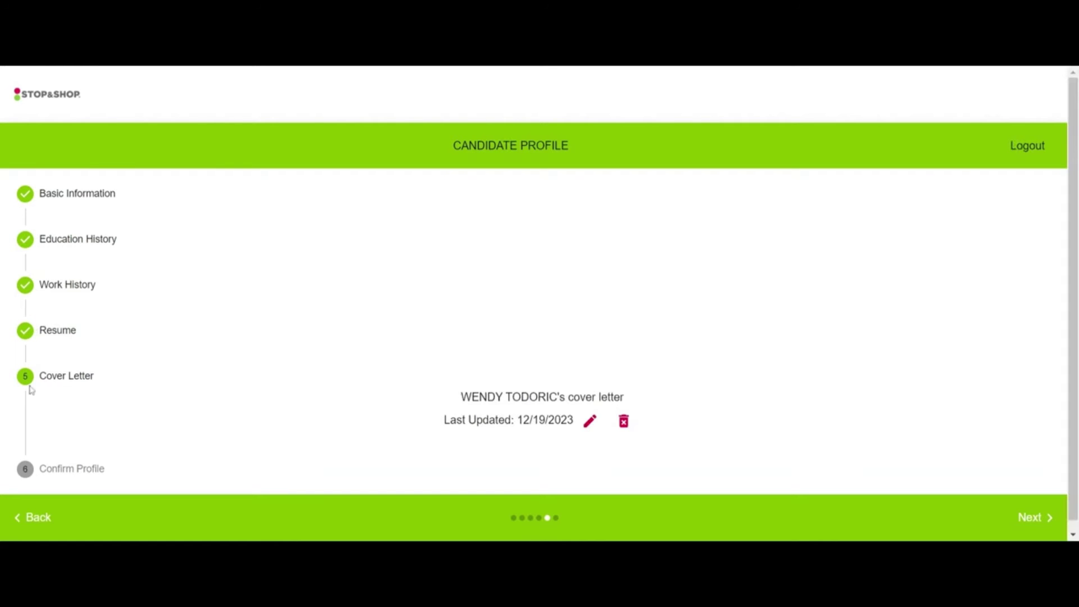
scroll(270, 428, down, 1)
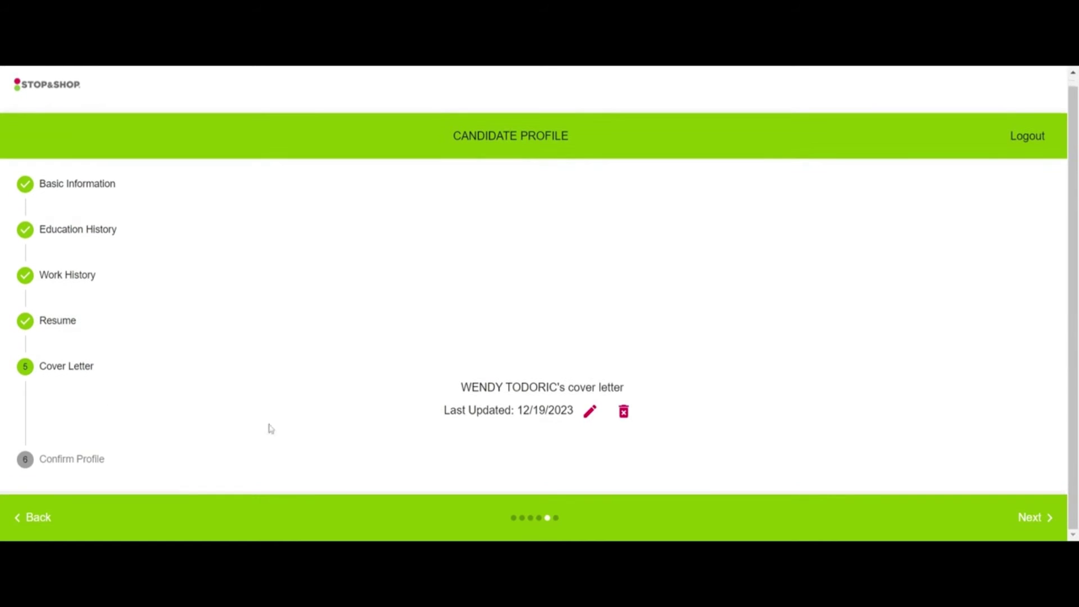
click(1032, 519)
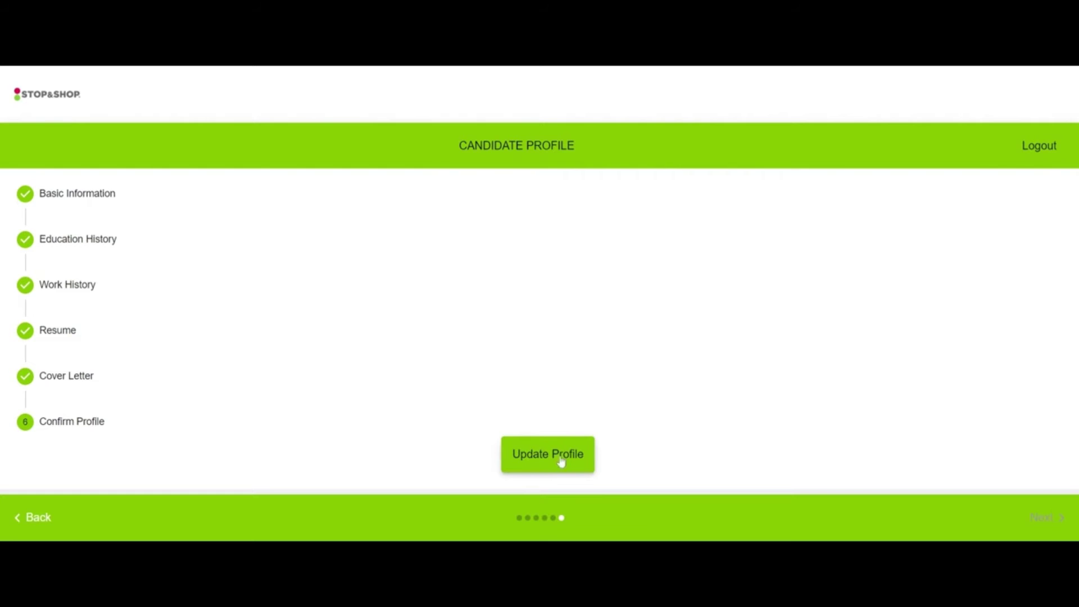
click(561, 462)
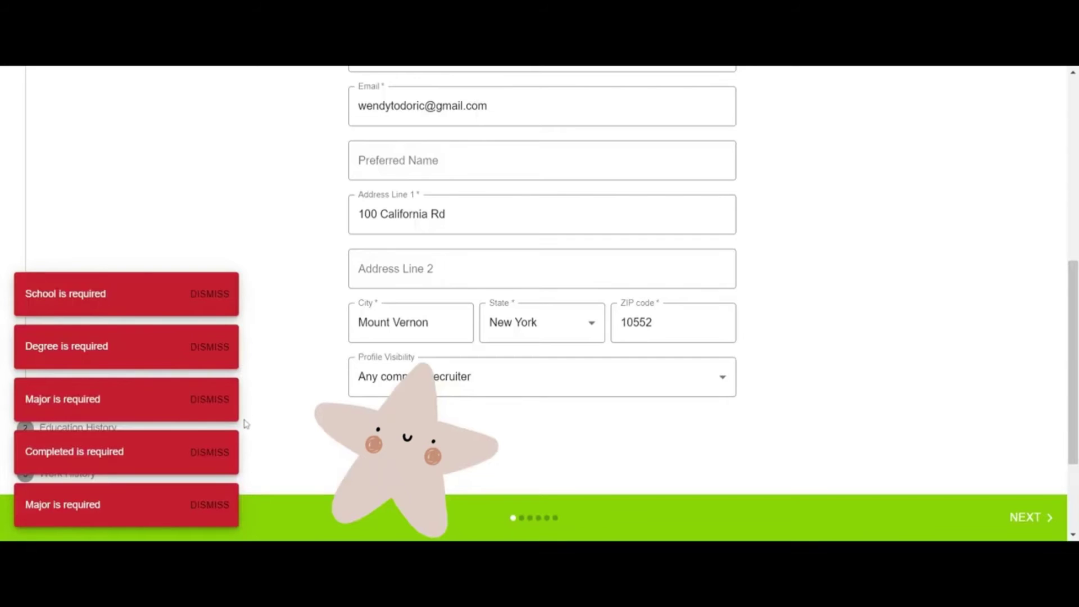
Step: Dismiss the red required-field toasts for School, Degree, Major and Completed on Basic Information
scroll(246, 425, down, 3)
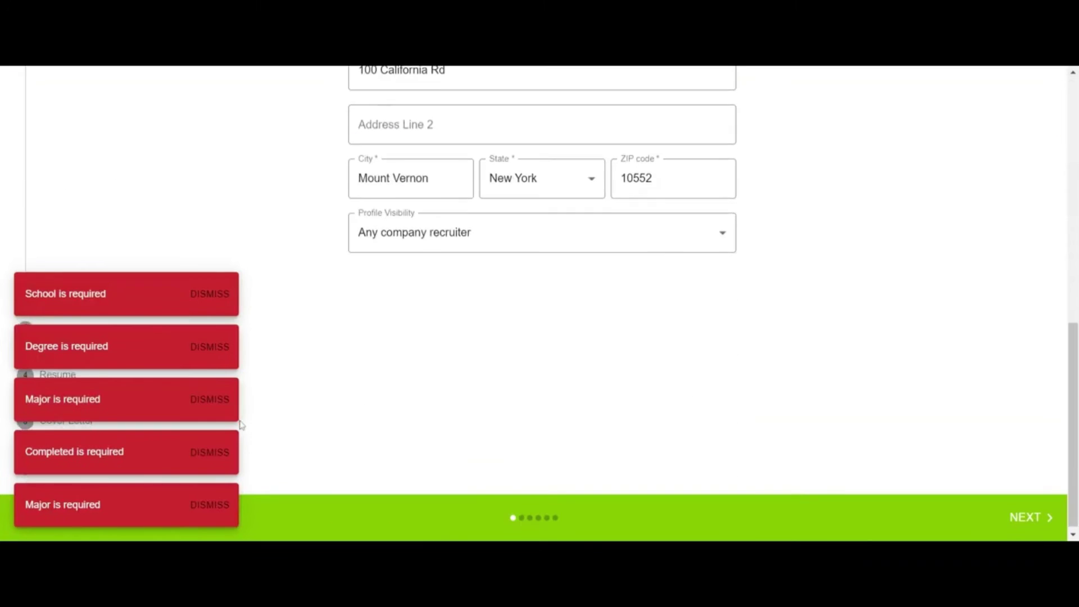
scroll(242, 424, down, 1)
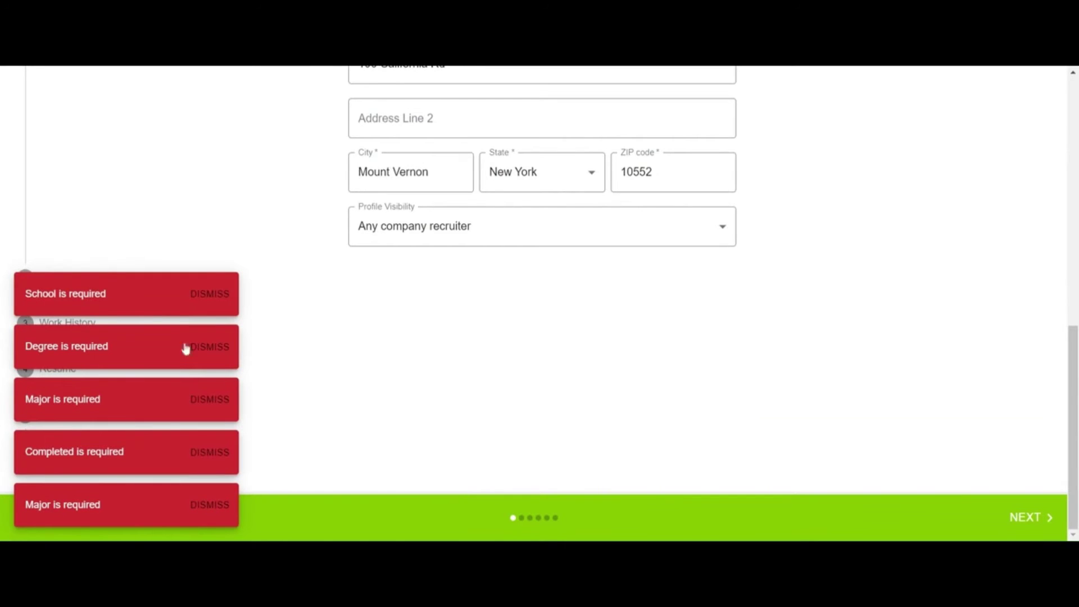
scroll(242, 422, up, 1)
scroll(241, 421, down, 1)
scroll(241, 426, up, 1)
scroll(226, 453, down, 1)
scroll(241, 424, up, 1)
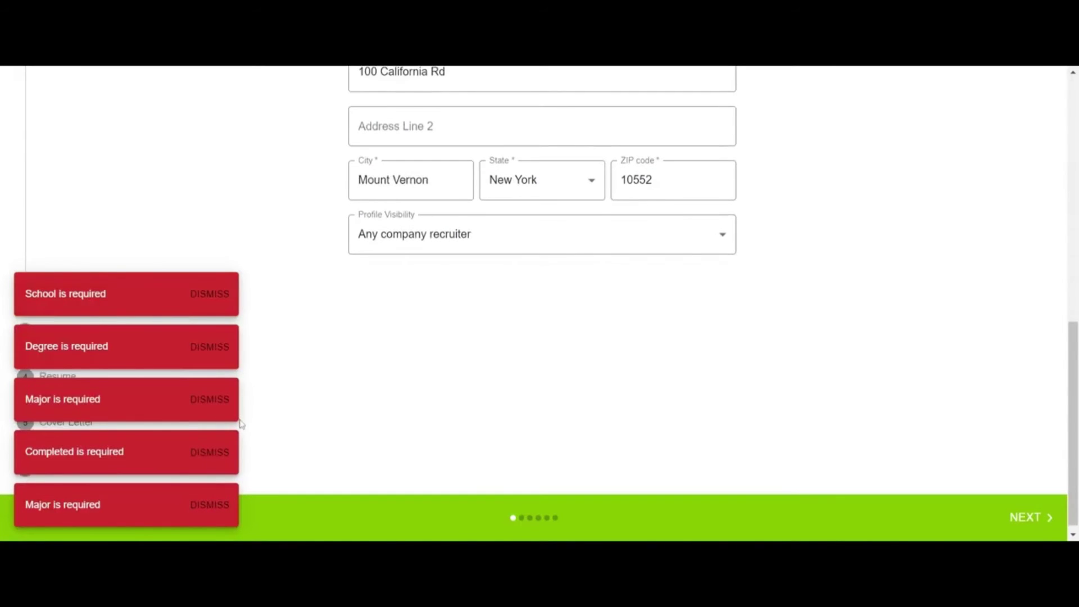
click(212, 511)
scroll(292, 427, up, 3)
scroll(373, 340, down, 2)
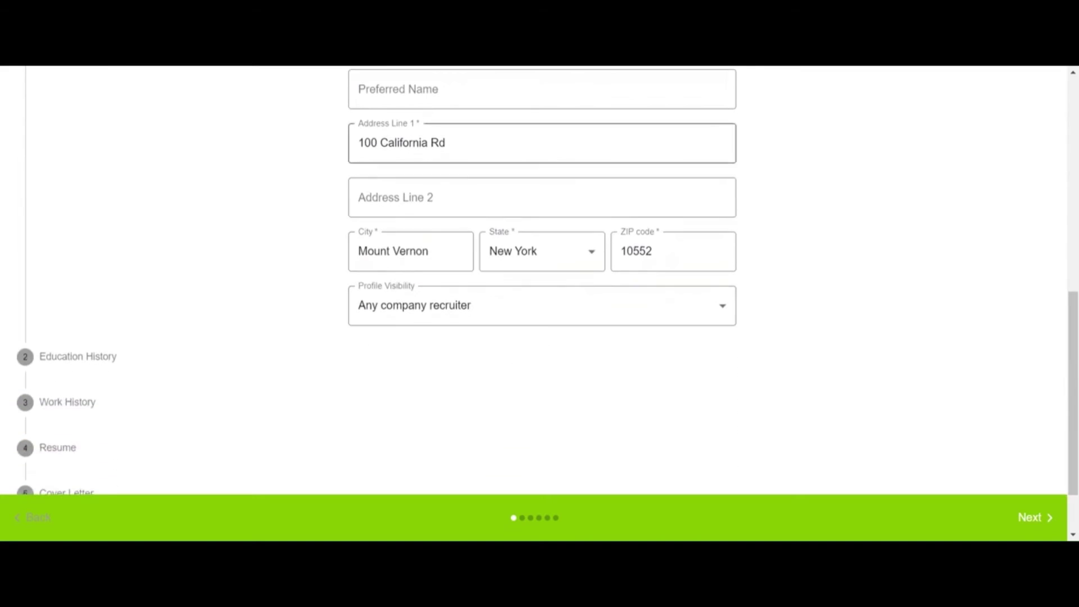
scroll(437, 294, up, 2)
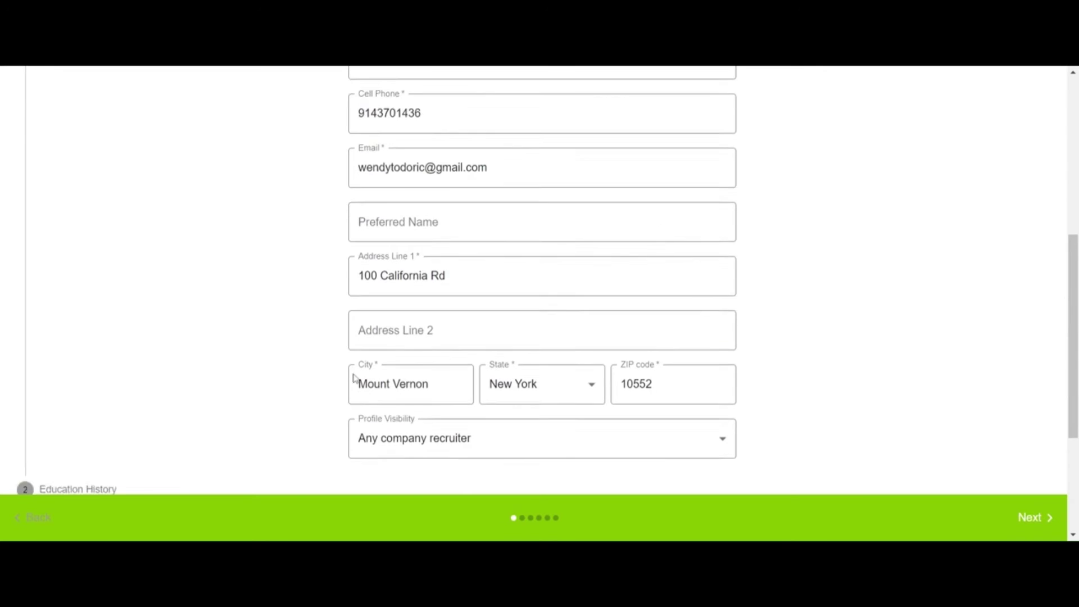
scroll(383, 303, down, 2)
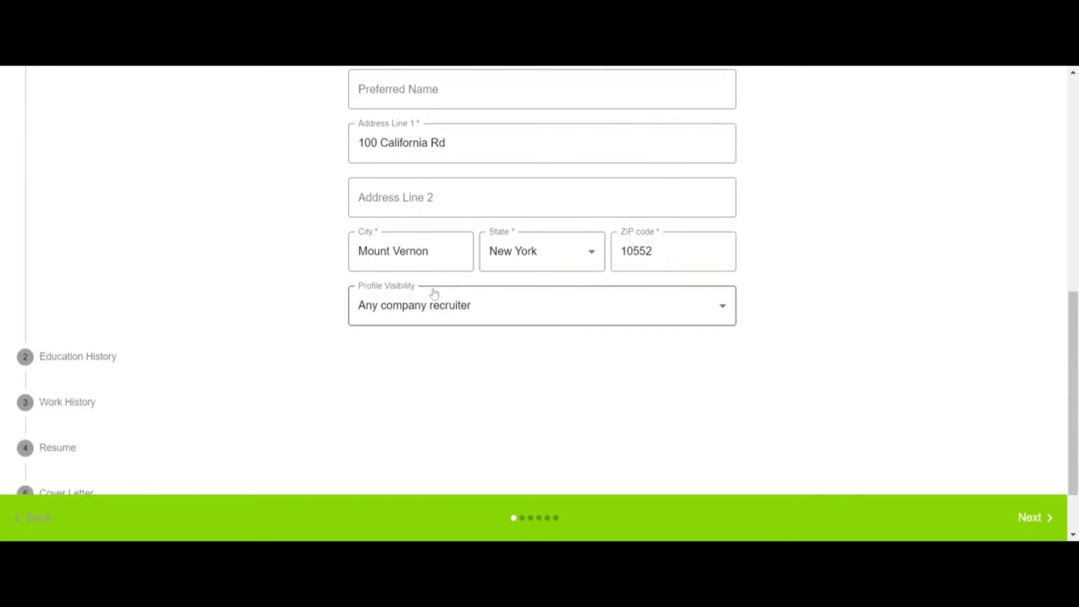
Step: Move to Education History and remove the empty second education entry
click(1033, 518)
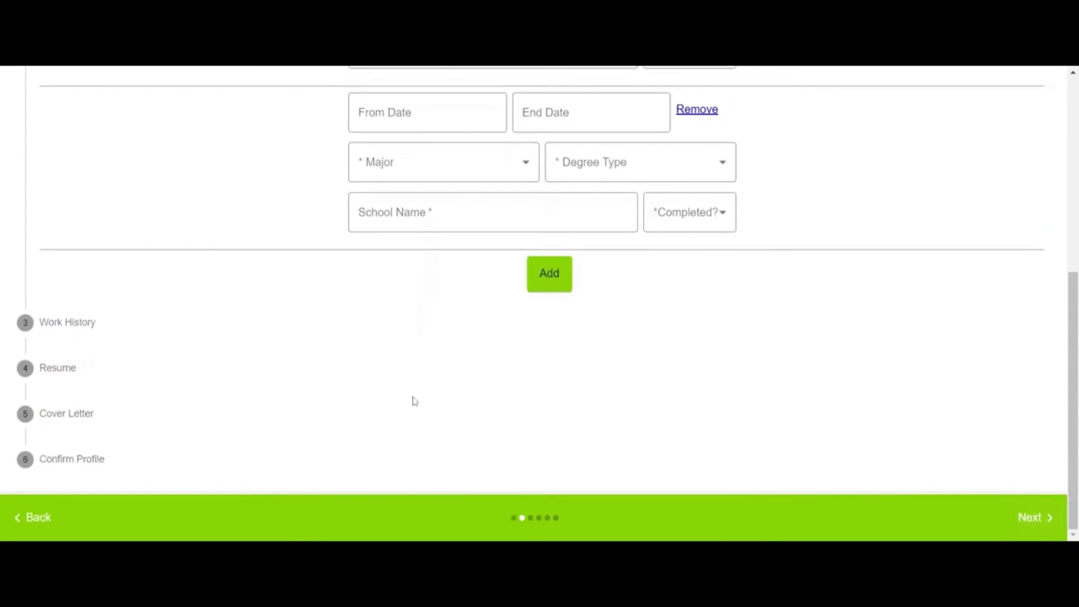
scroll(463, 352, up, 5)
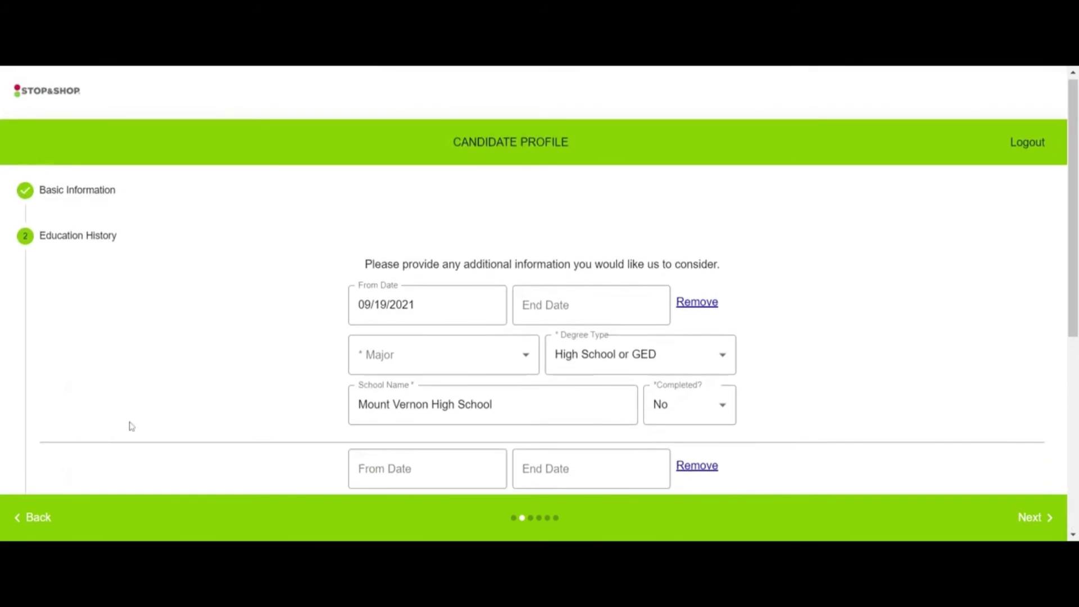
scroll(130, 424, down, 2)
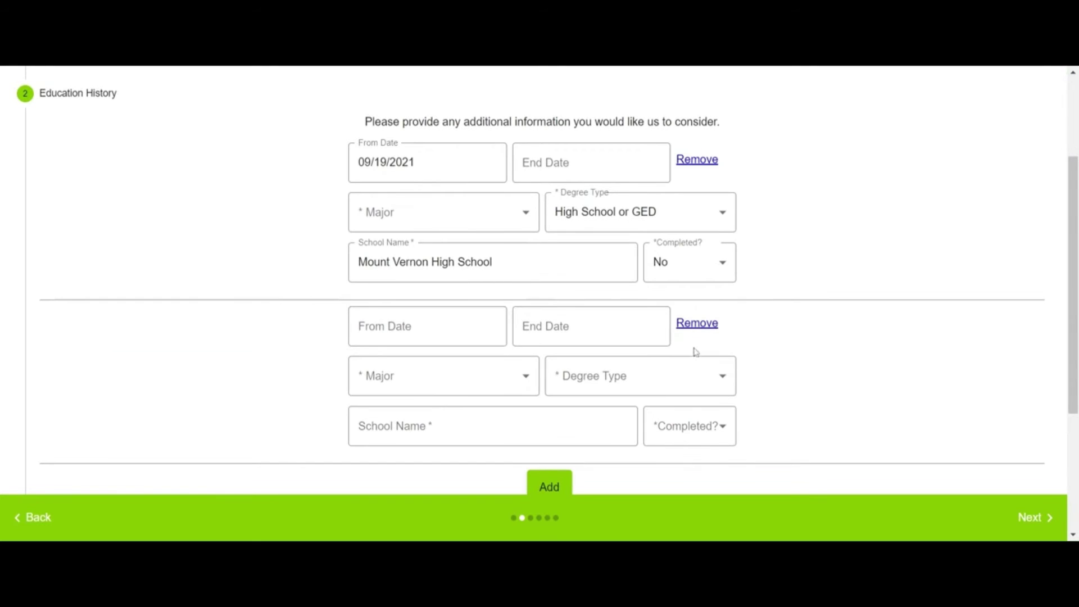
click(698, 324)
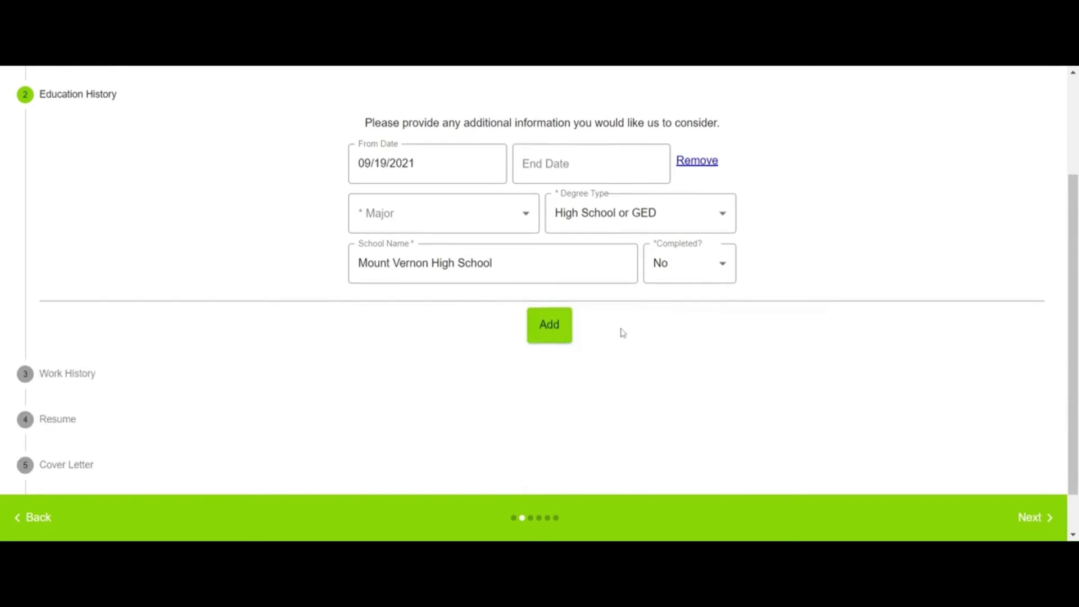
Step: Set the high school entry's Major to Business
scroll(506, 286, up, 1)
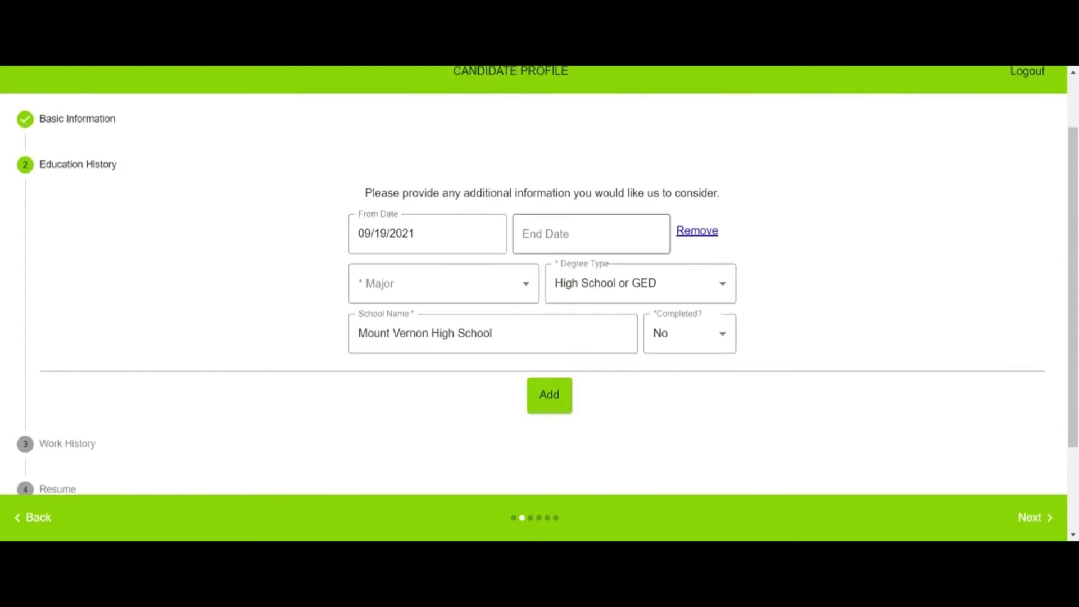
click(525, 288)
scroll(482, 365, down, 5)
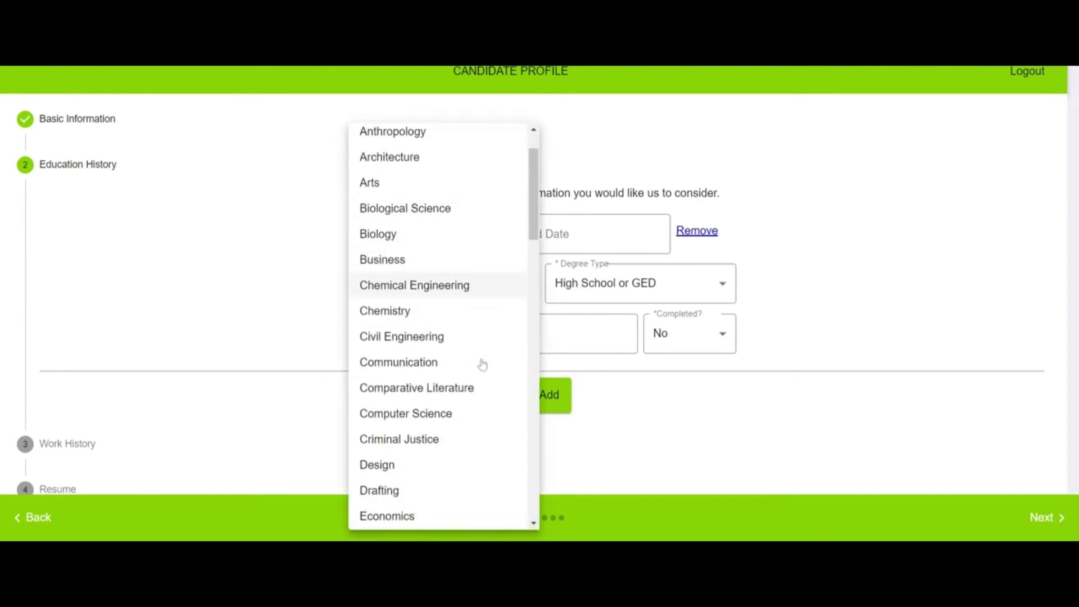
scroll(427, 422, down, 3)
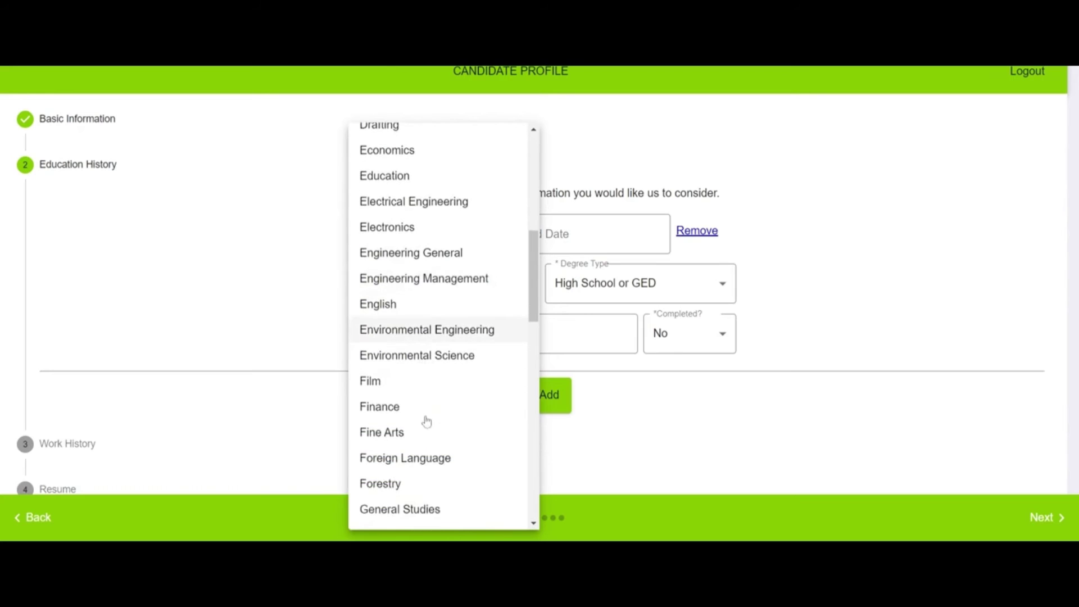
scroll(427, 424, down, 2)
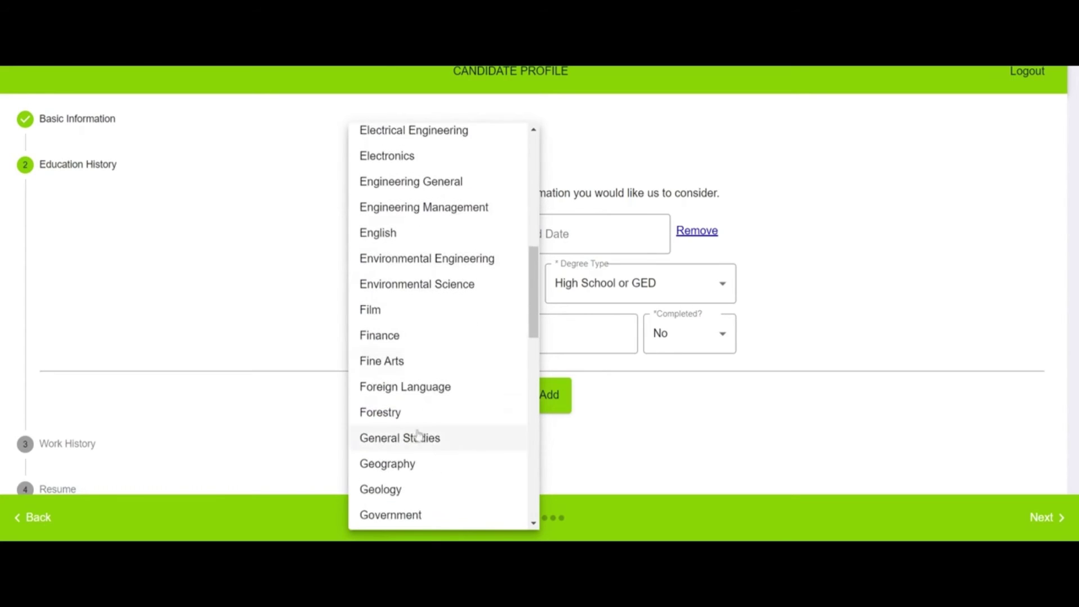
scroll(421, 454, down, 2)
scroll(423, 458, down, 5)
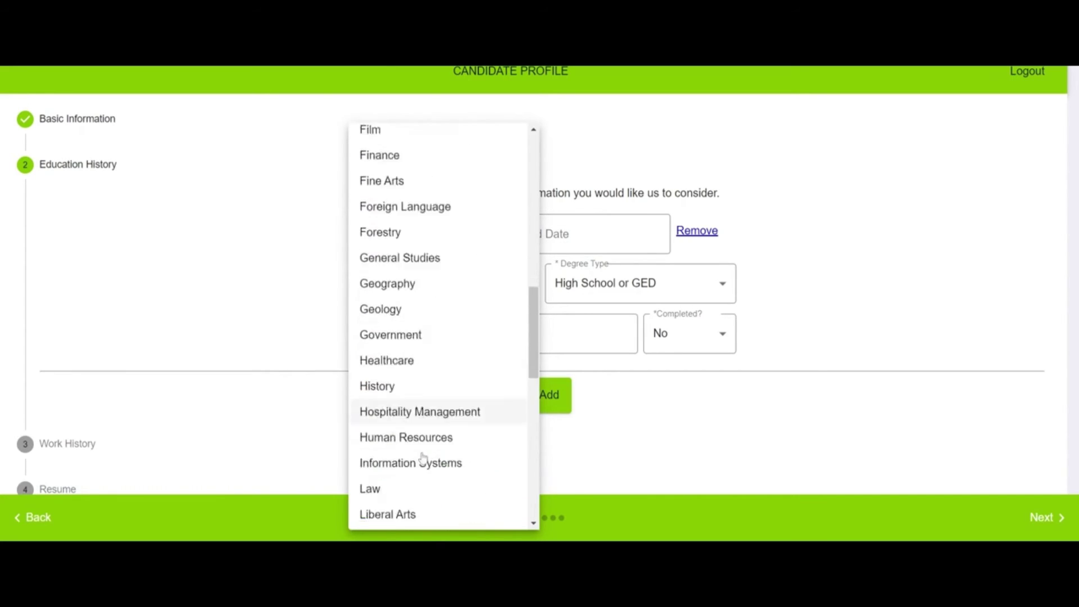
scroll(425, 462, down, 2)
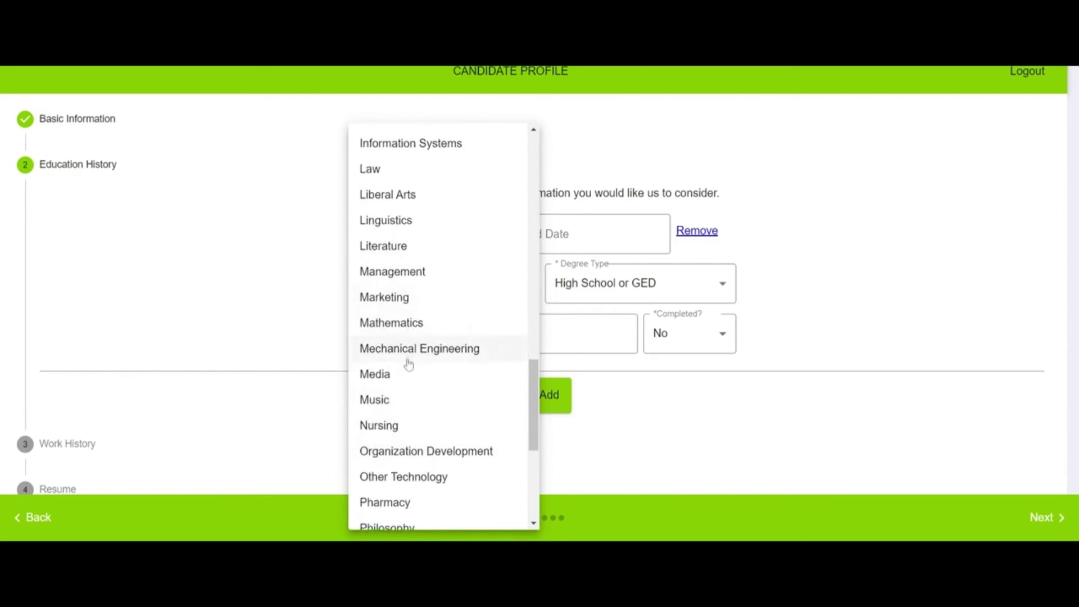
scroll(408, 374, down, 1)
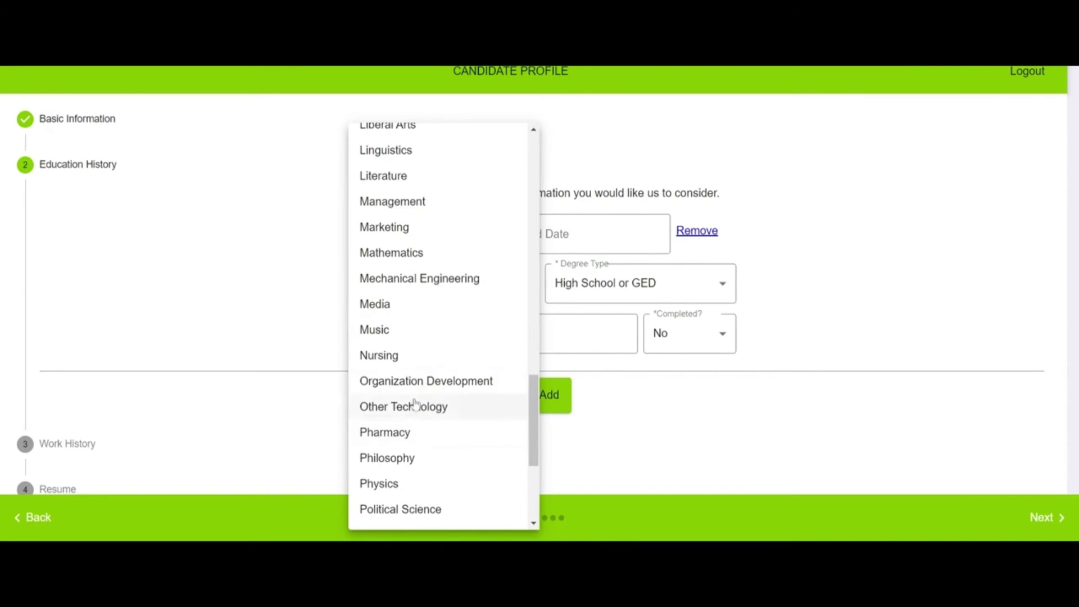
scroll(421, 389, up, 4)
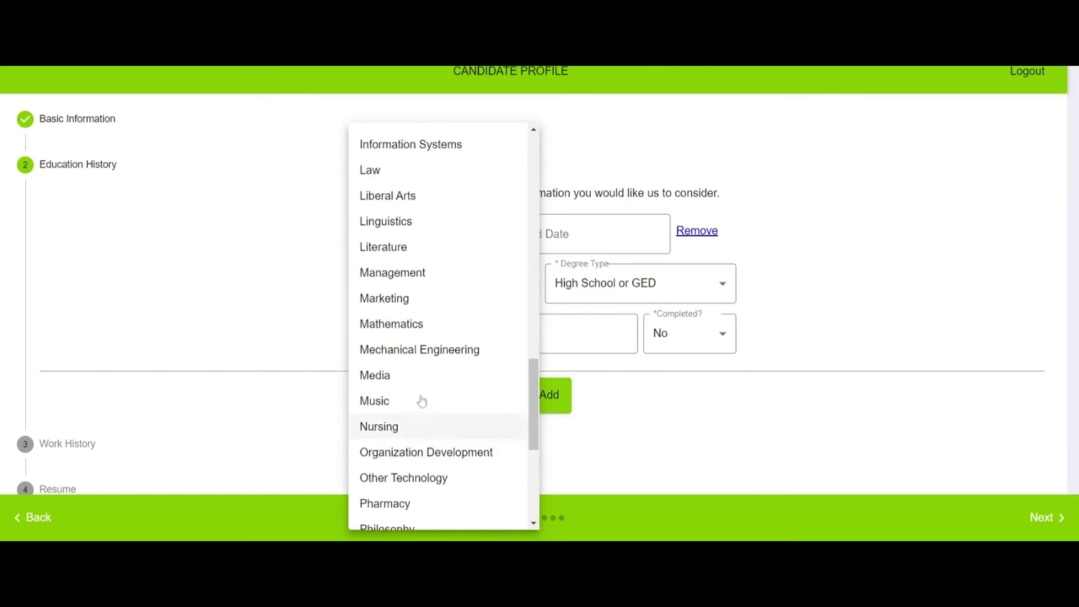
scroll(410, 298, up, 4)
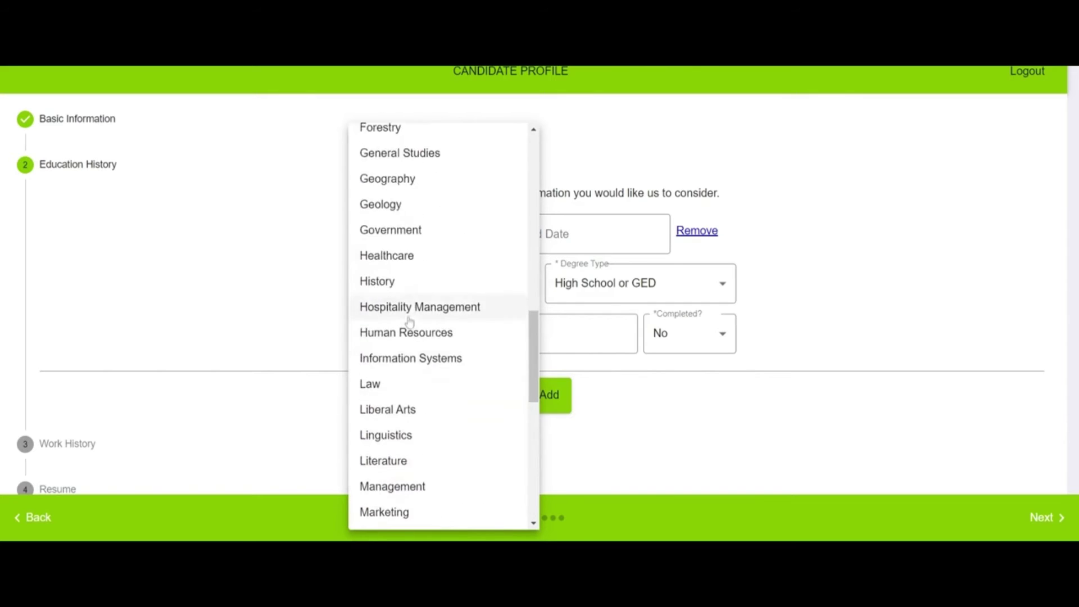
scroll(409, 281, up, 3)
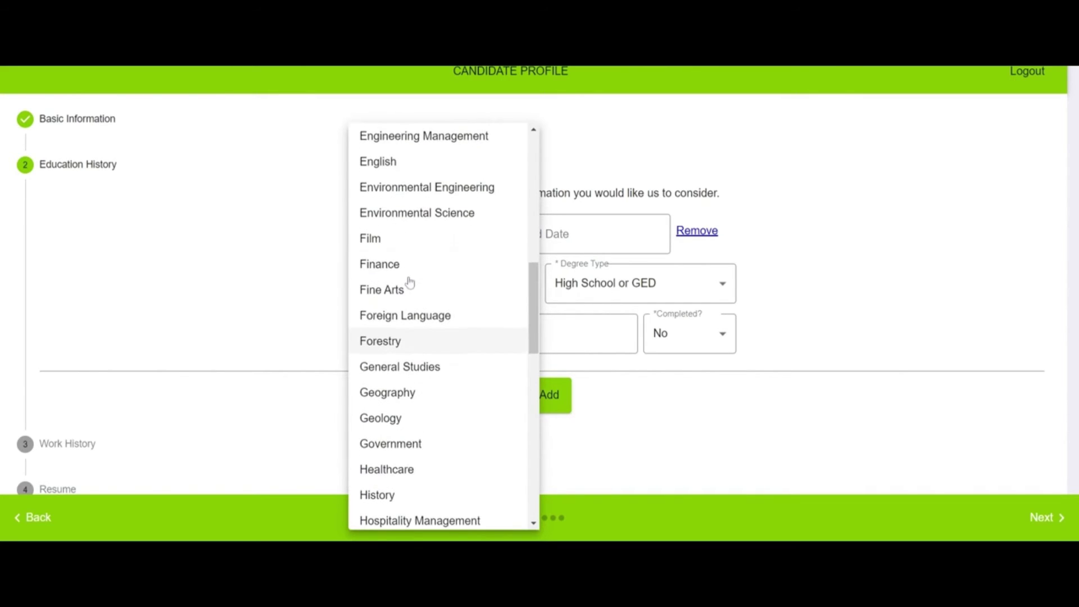
scroll(413, 290, up, 4)
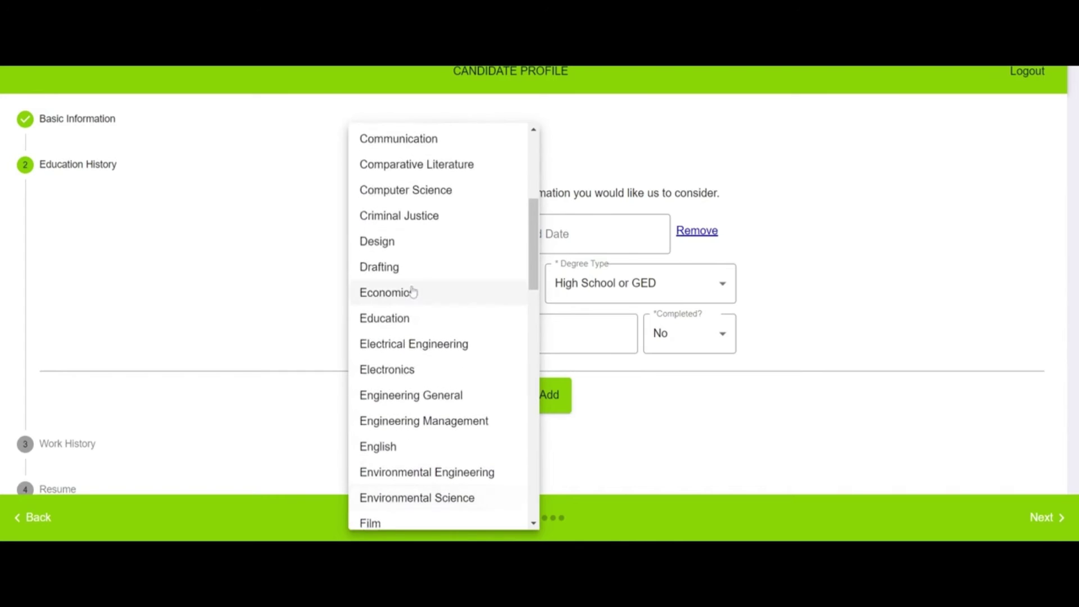
scroll(422, 296, up, 3)
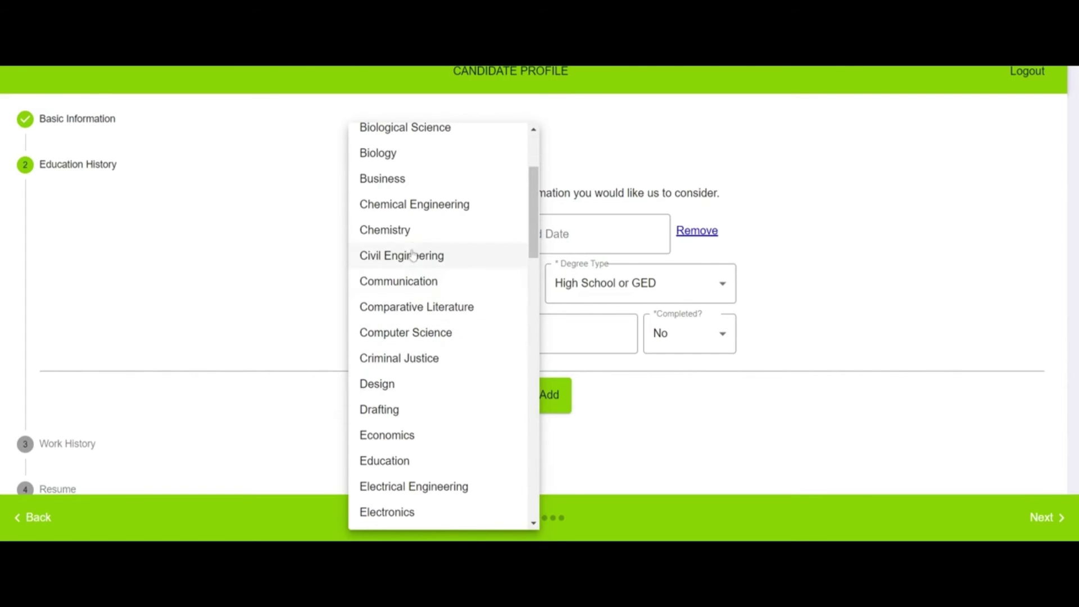
scroll(398, 171, up, 3)
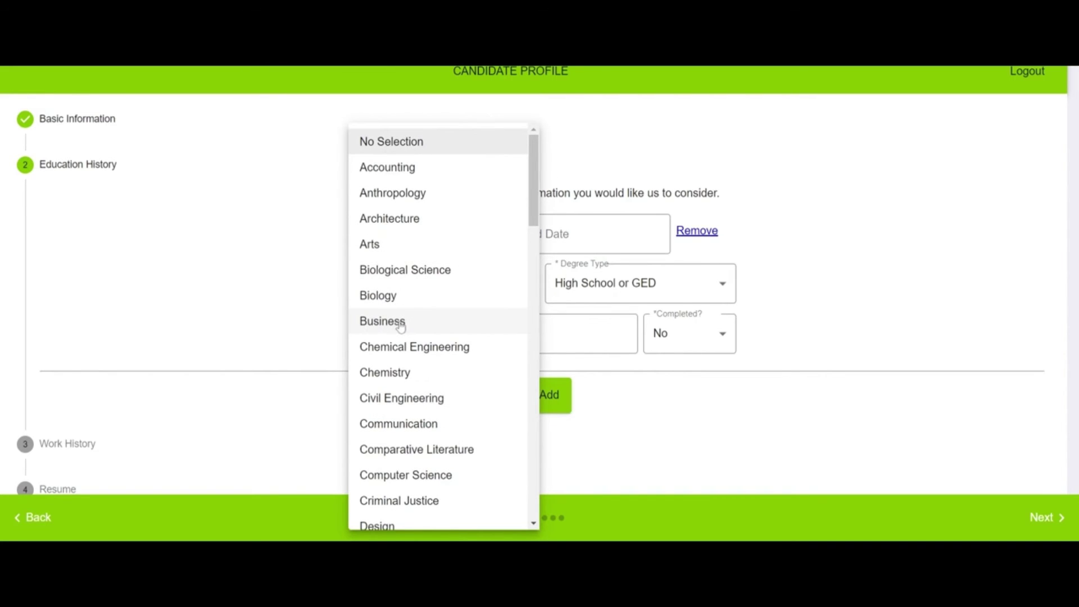
click(414, 333)
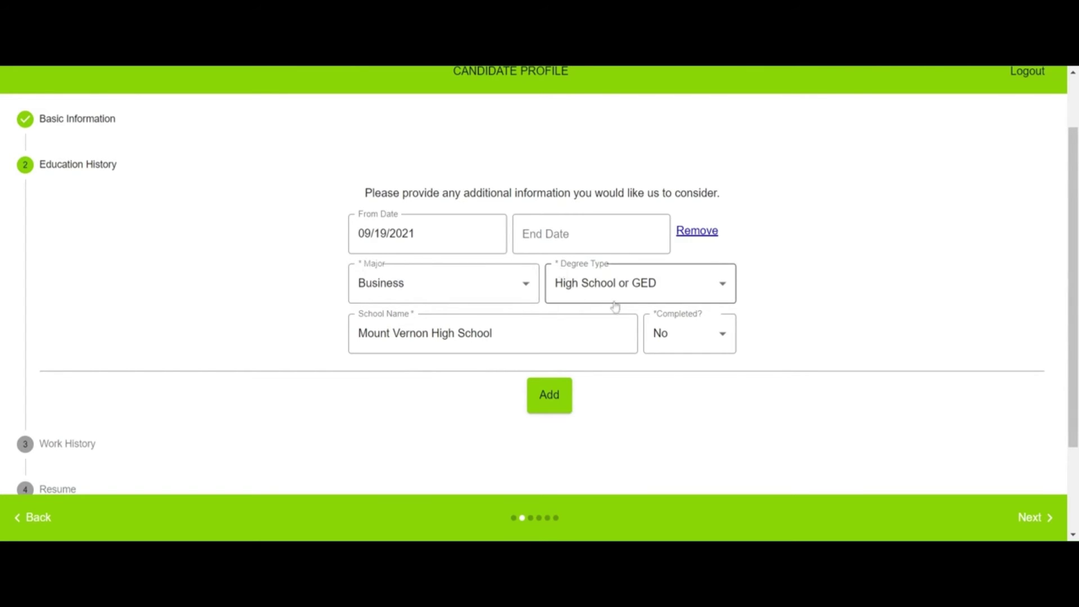
Step: Leave Completed as No and continue to Work History
click(677, 335)
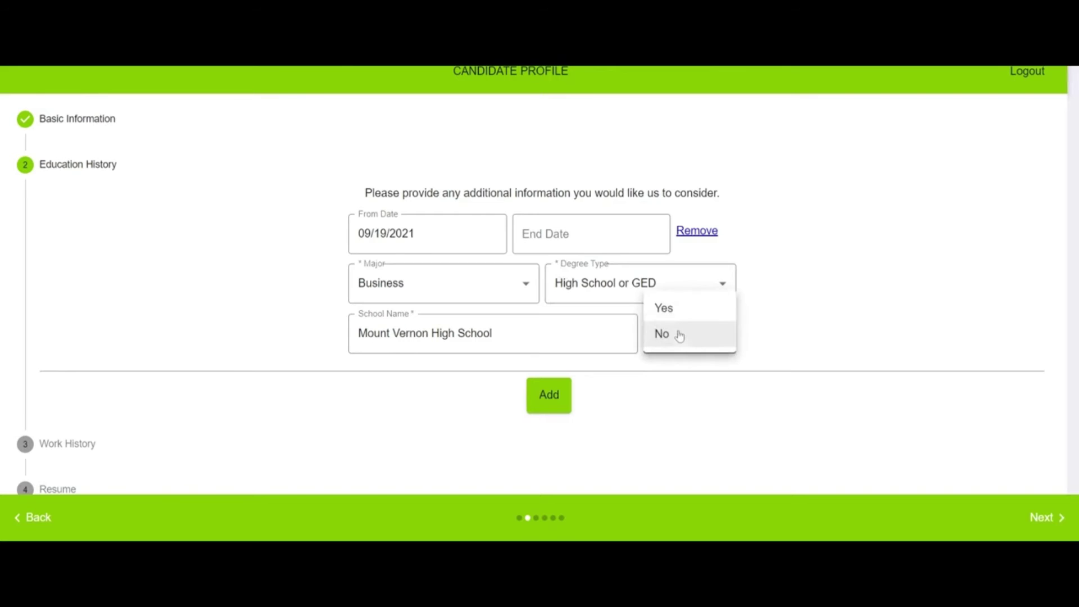
click(657, 336)
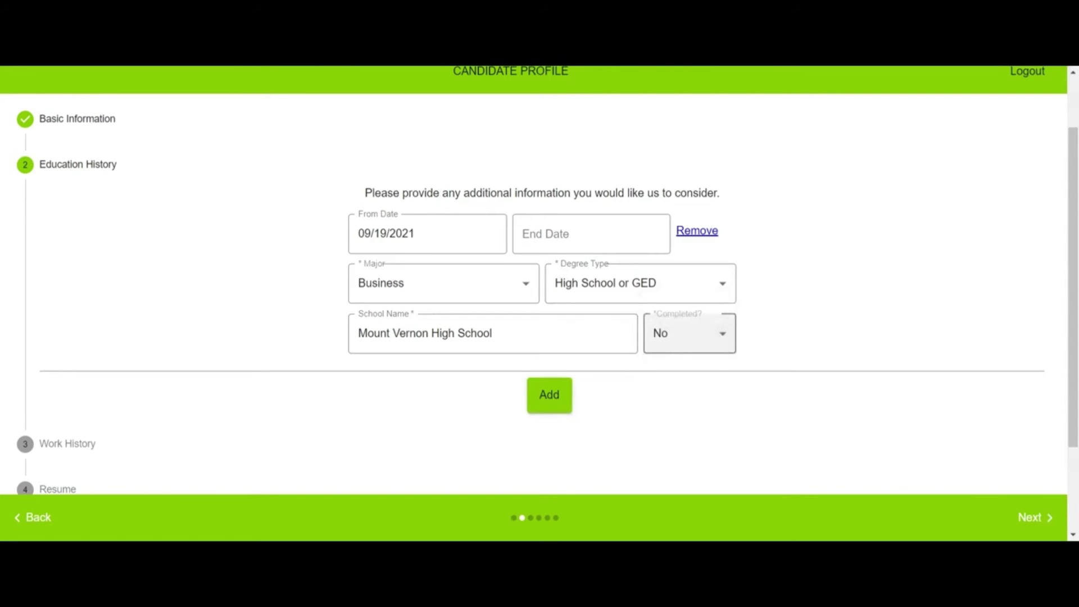
click(1044, 522)
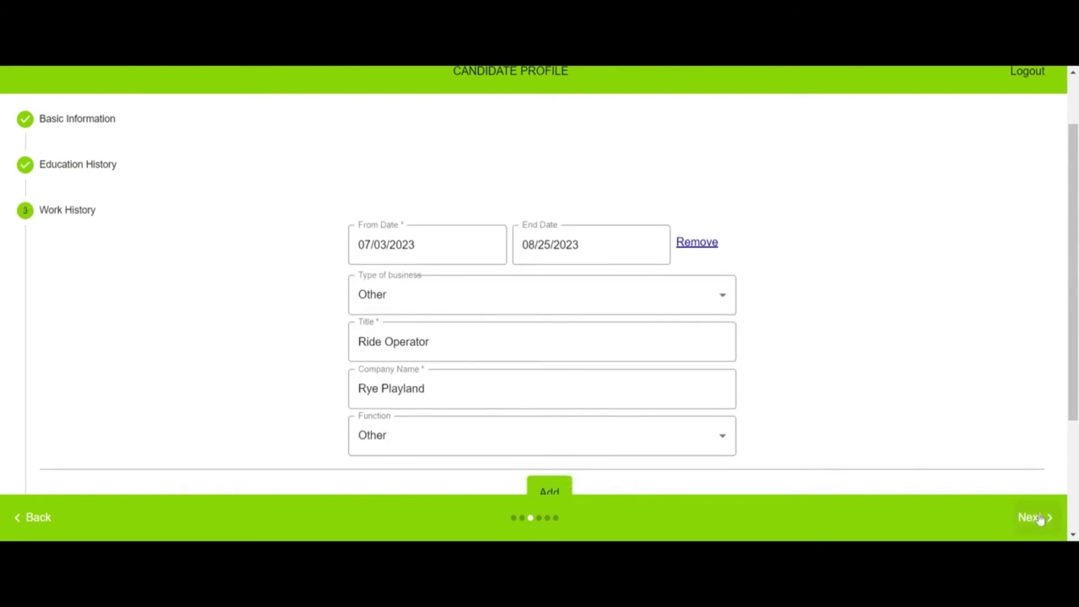
Step: Step through Work History, Resume and Cover Letter, then save with Update Profile
scroll(843, 400, down, 2)
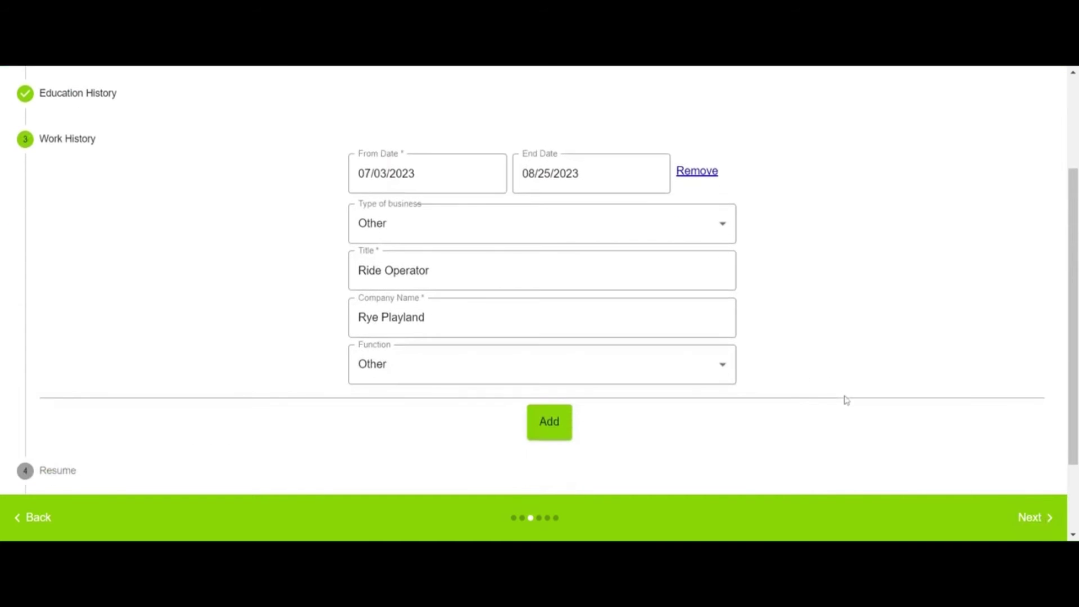
click(1031, 517)
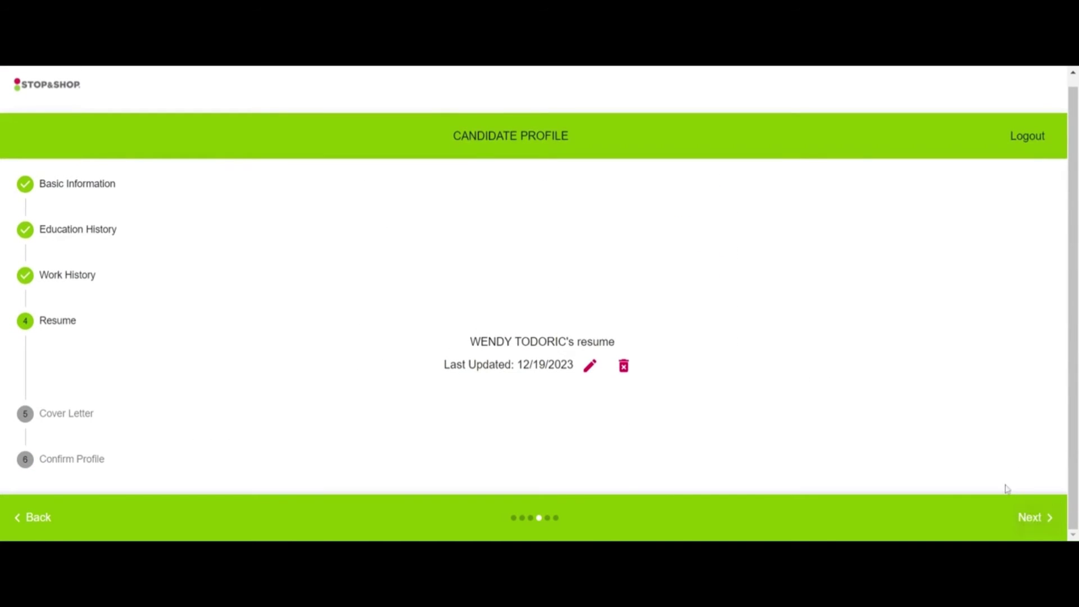
click(1032, 518)
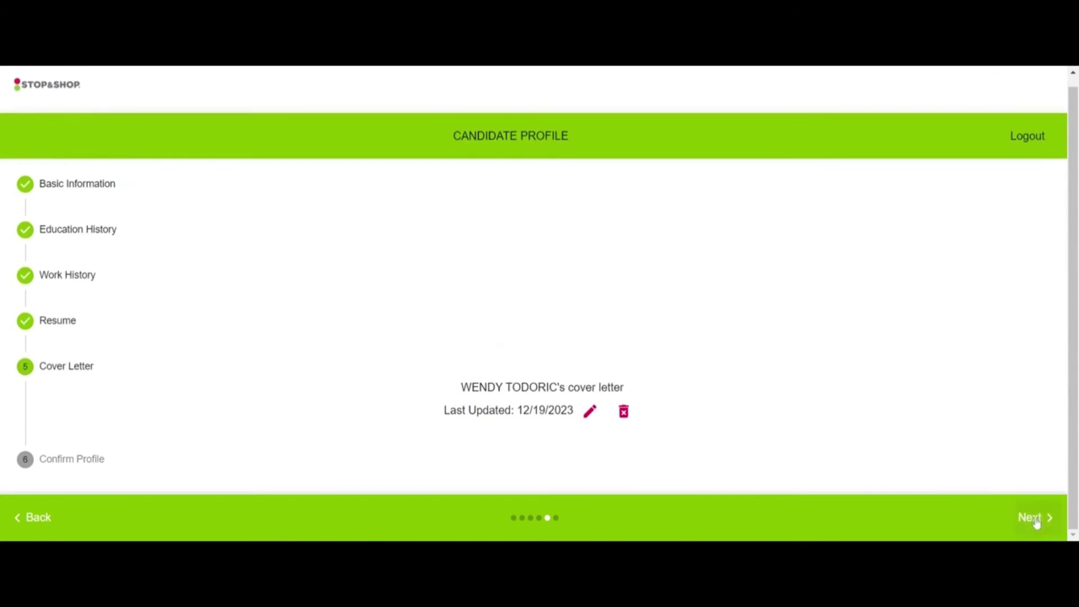
click(1029, 517)
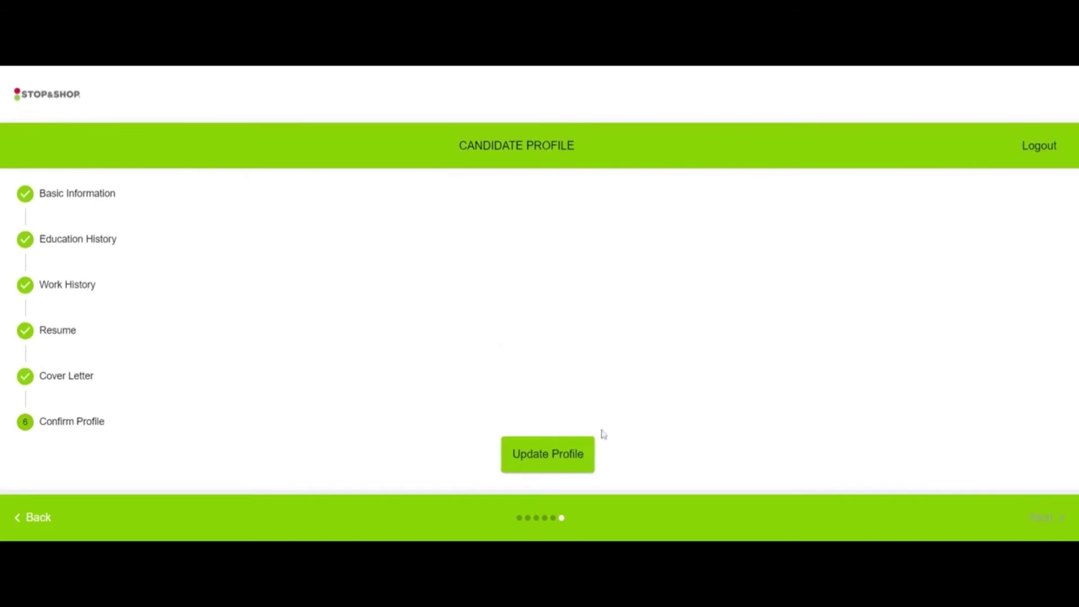
click(550, 450)
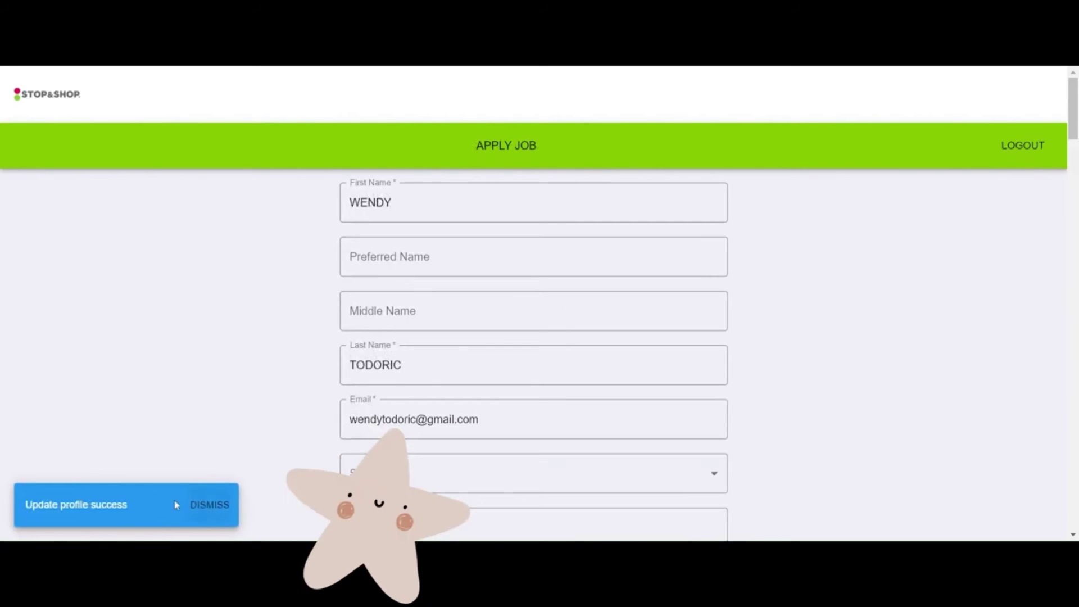
Step: Close the profile-saved notice and set preferred contact method to Mobile Phone - Call
click(223, 506)
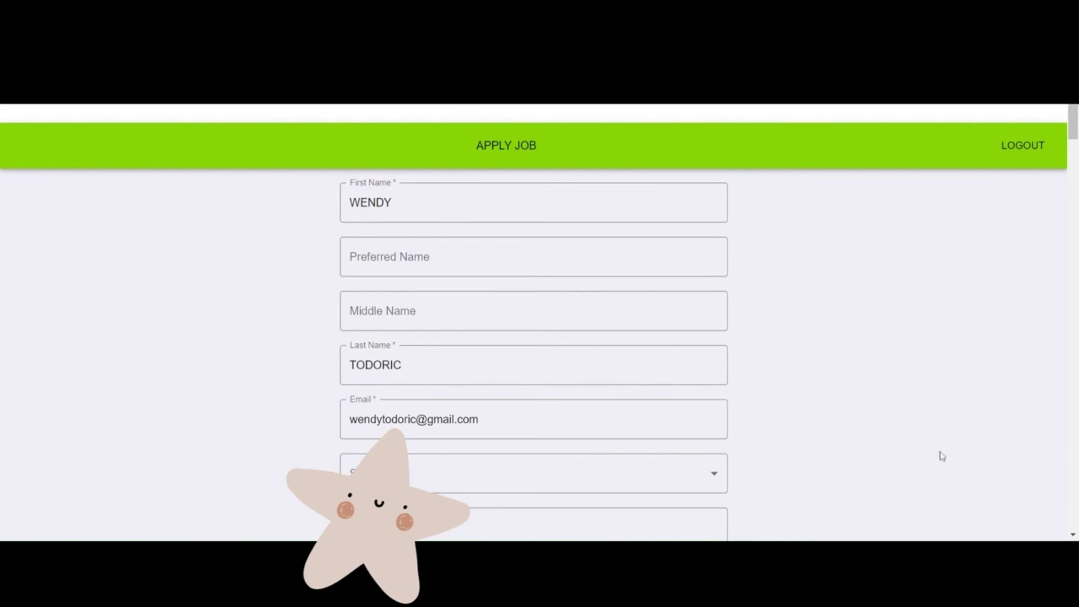
scroll(939, 455, down, 5)
scroll(770, 377, up, 2)
scroll(770, 376, up, 4)
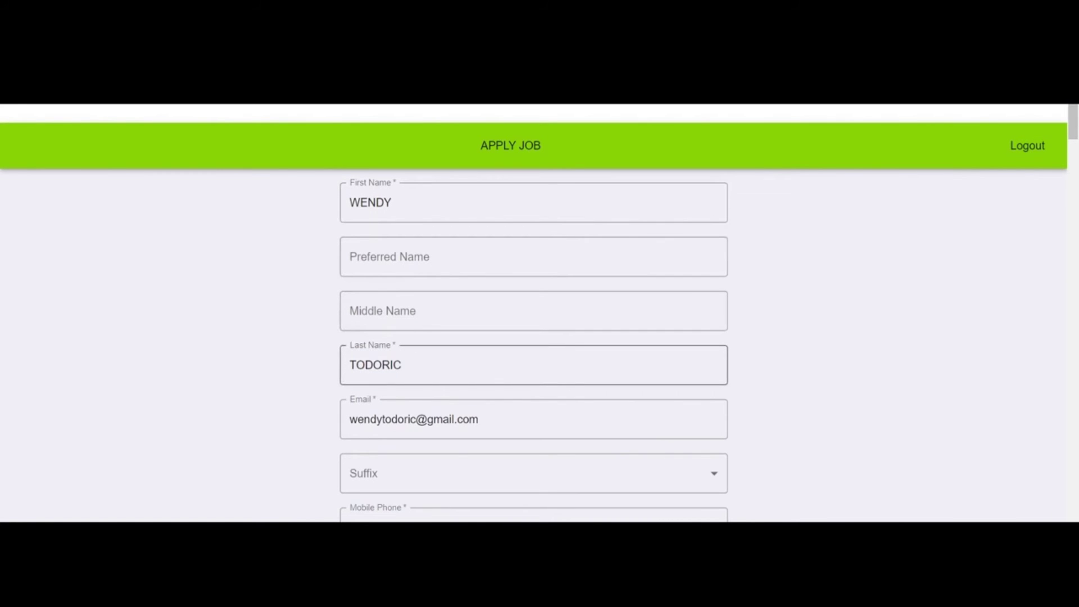
scroll(390, 217, down, 7)
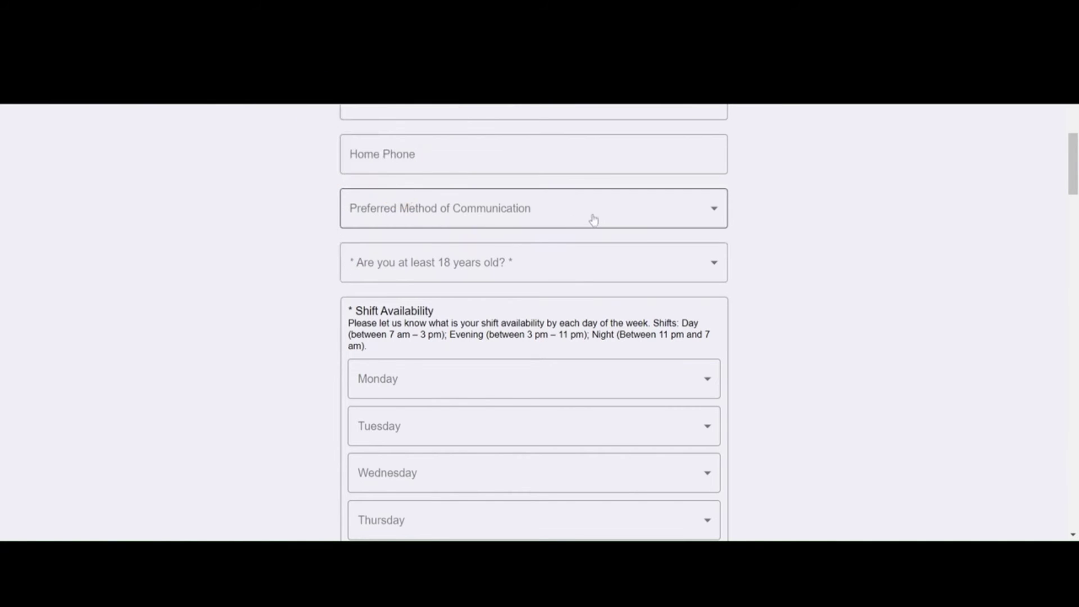
click(639, 212)
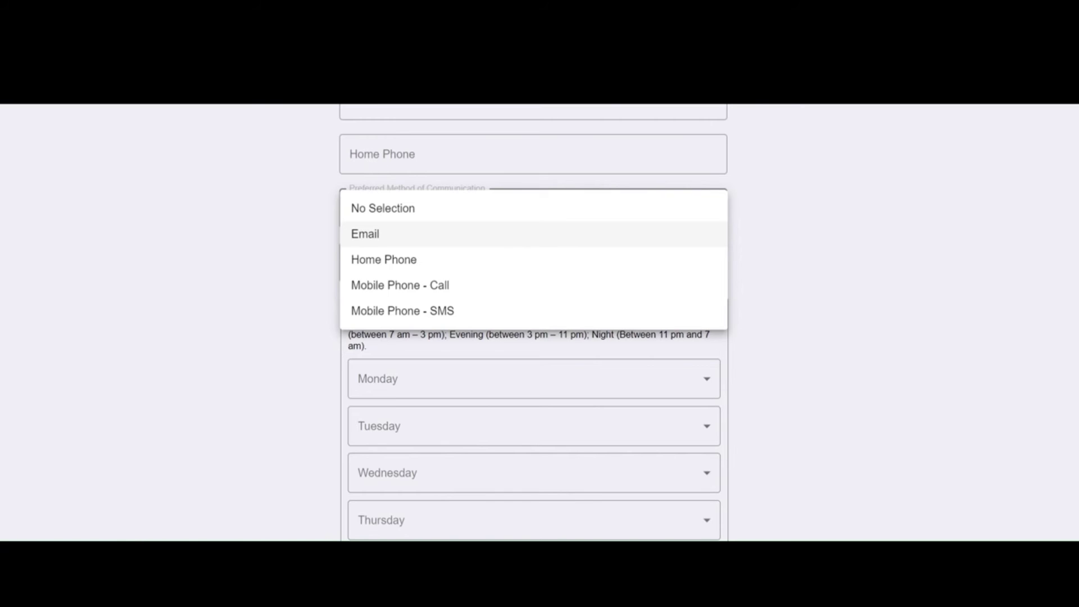
click(403, 288)
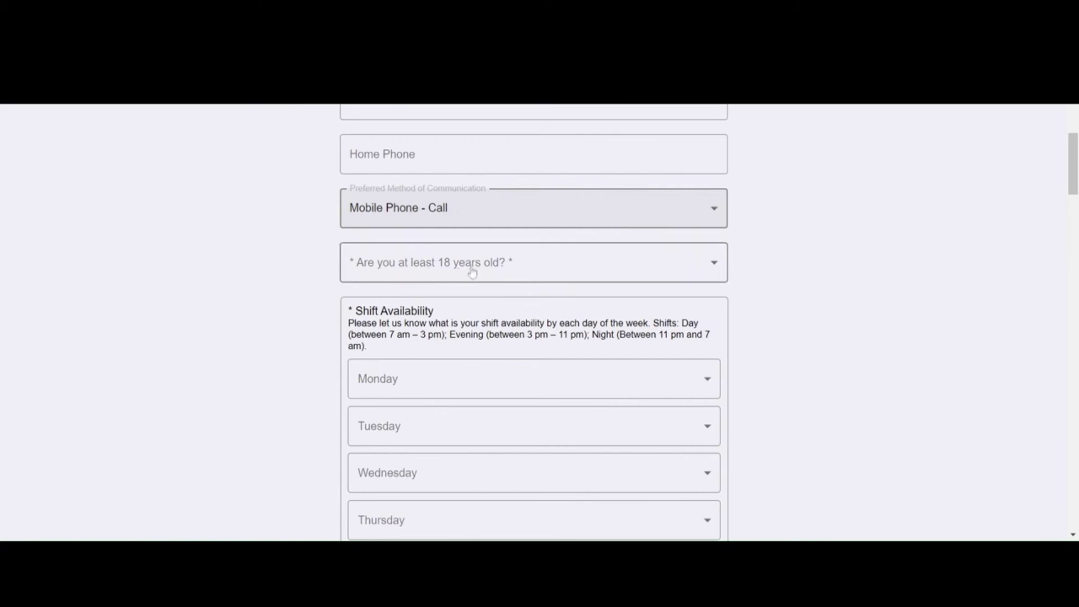
Step: Answer No to 'Are you at least 18 years old?'
click(362, 261)
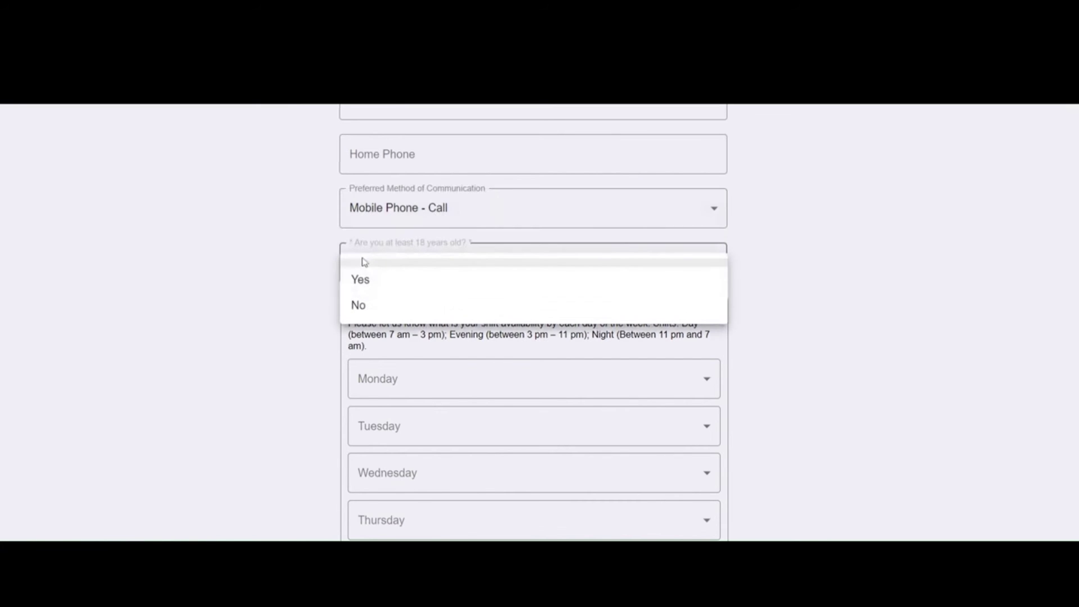
click(361, 305)
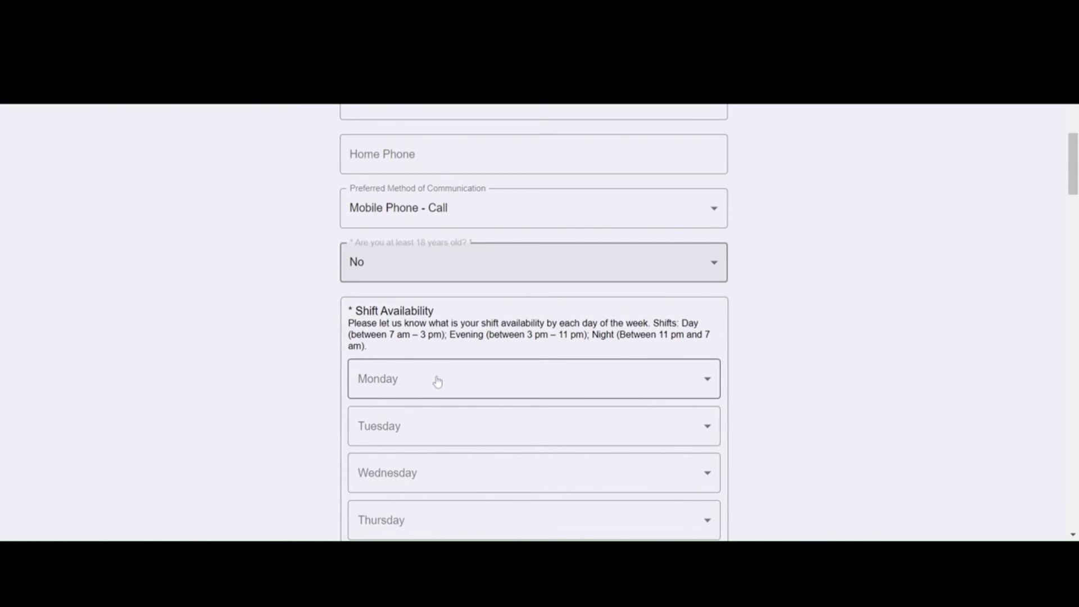
scroll(450, 373, down, 2)
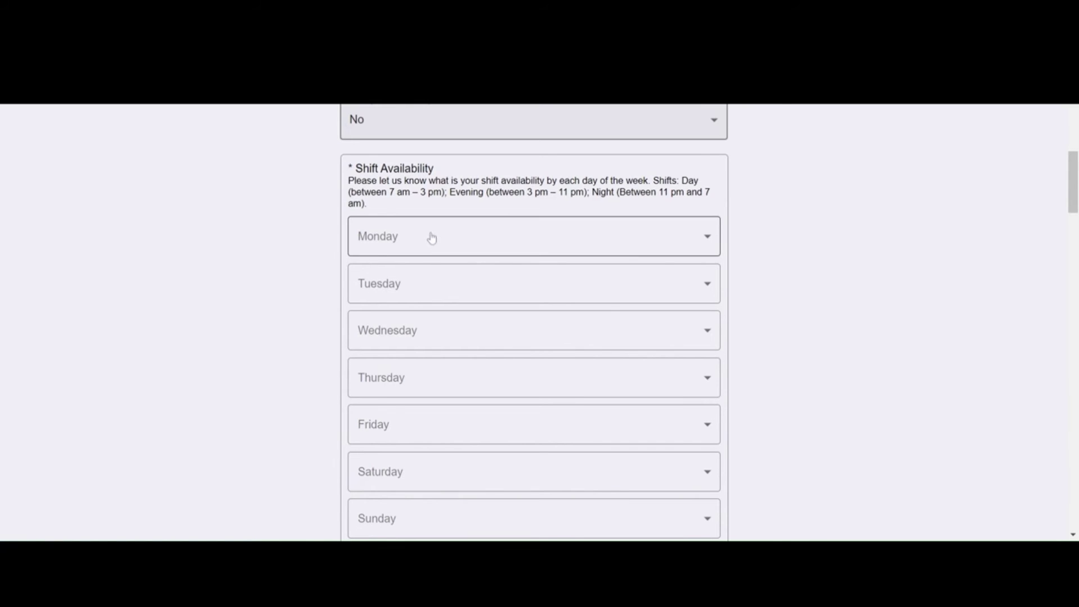
Step: Mark Monday through Friday as 'Not available on this day'
scroll(404, 152, down, 2)
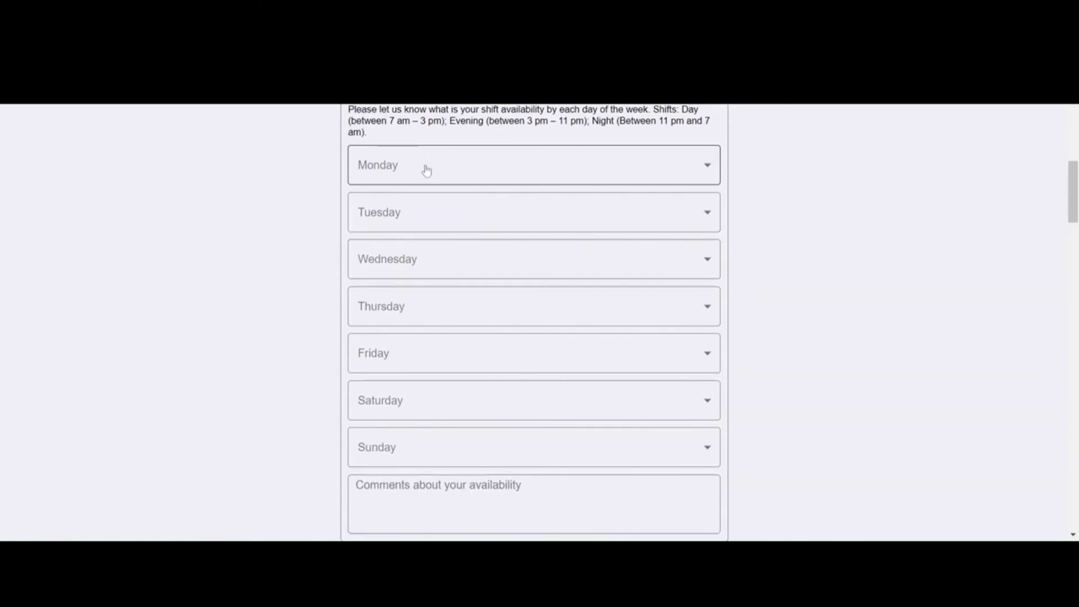
click(424, 168)
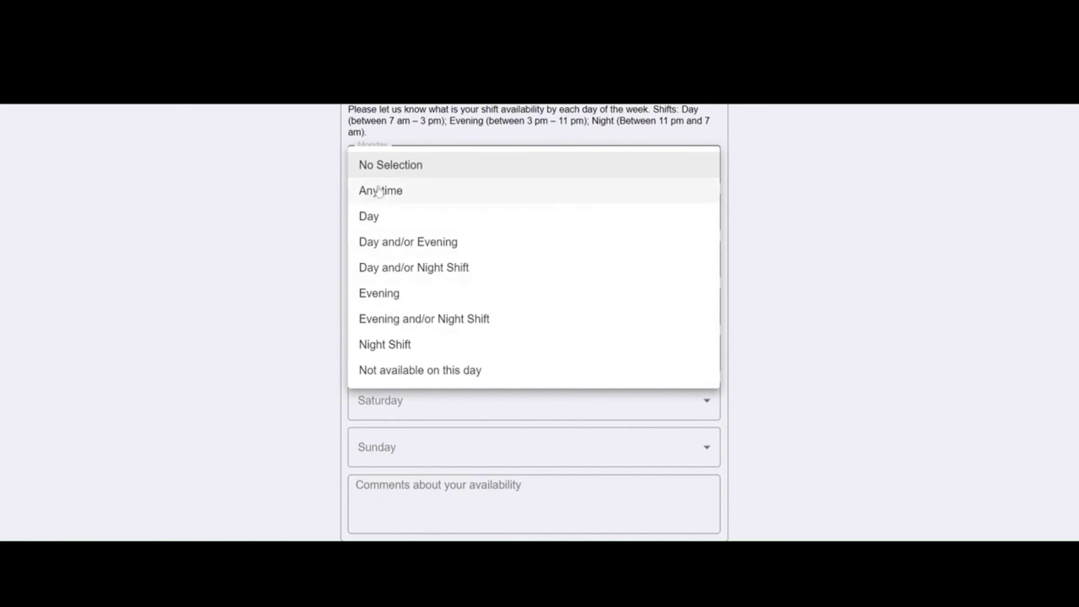
click(403, 369)
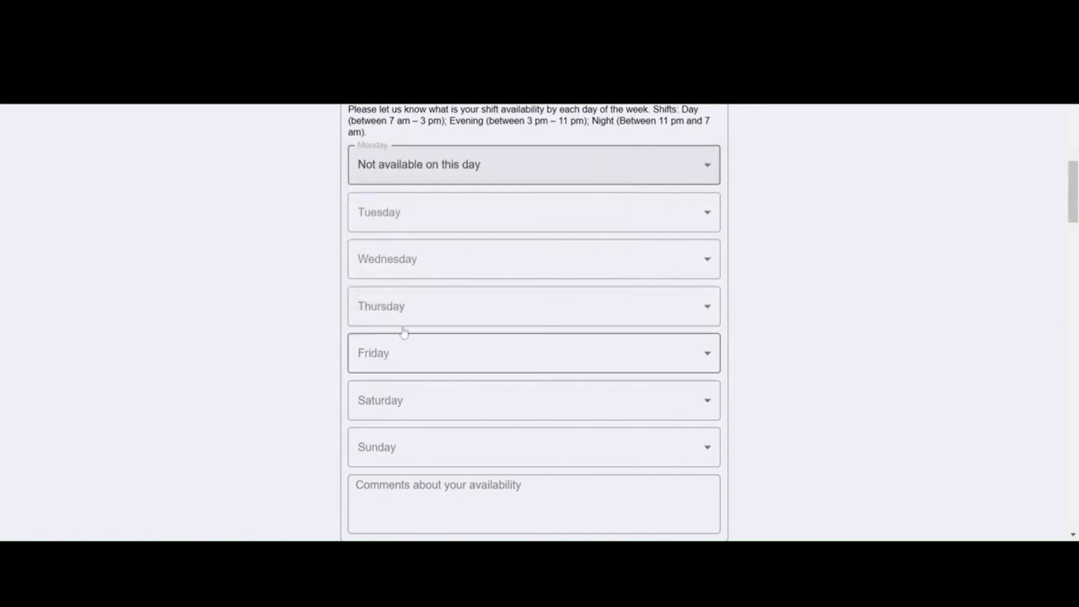
click(402, 220)
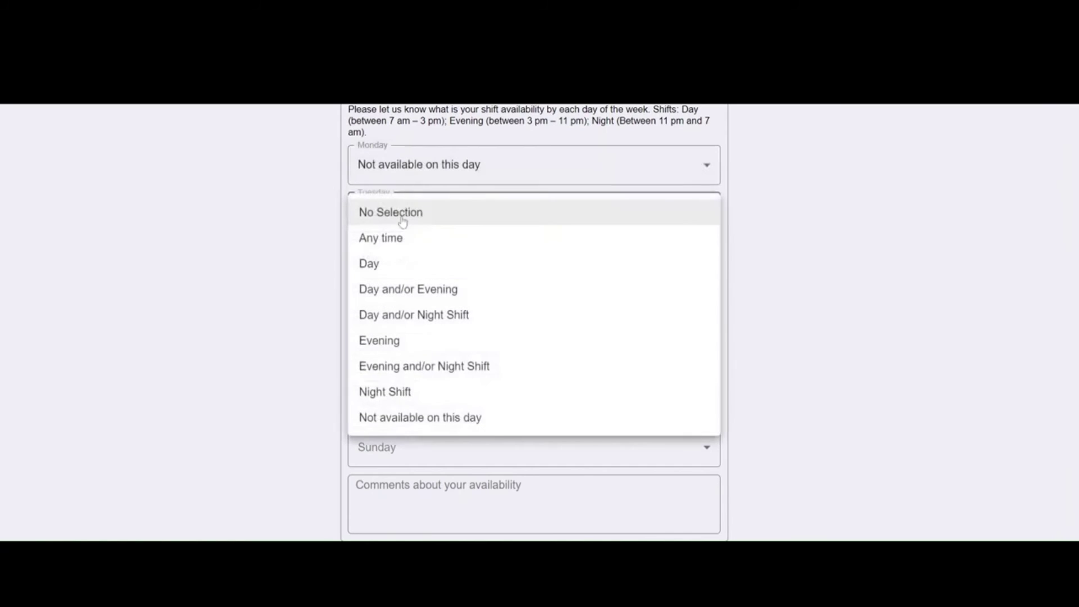
click(448, 420)
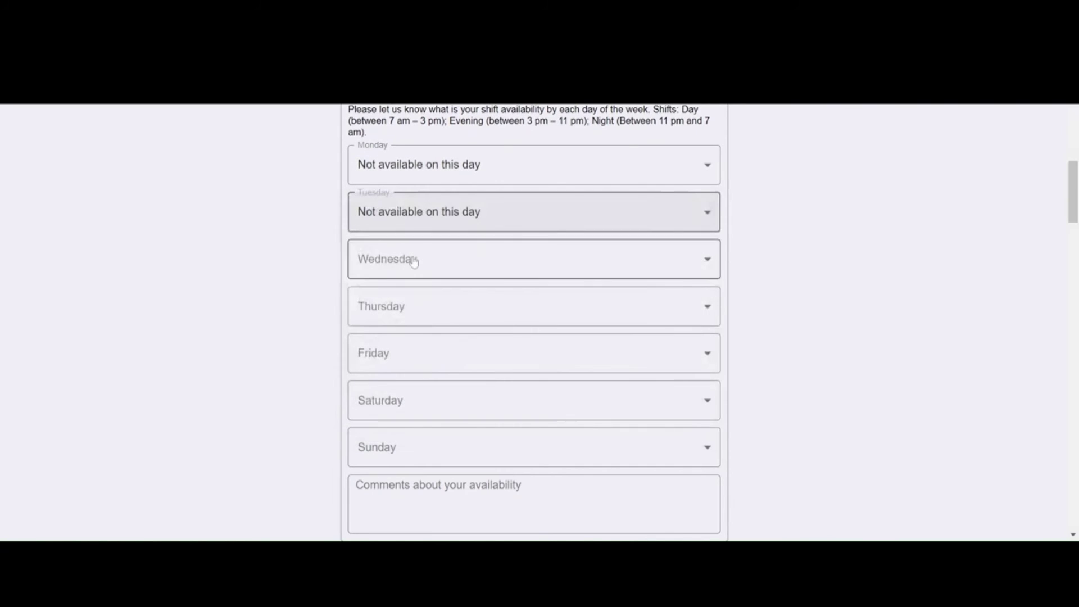
click(414, 264)
click(410, 469)
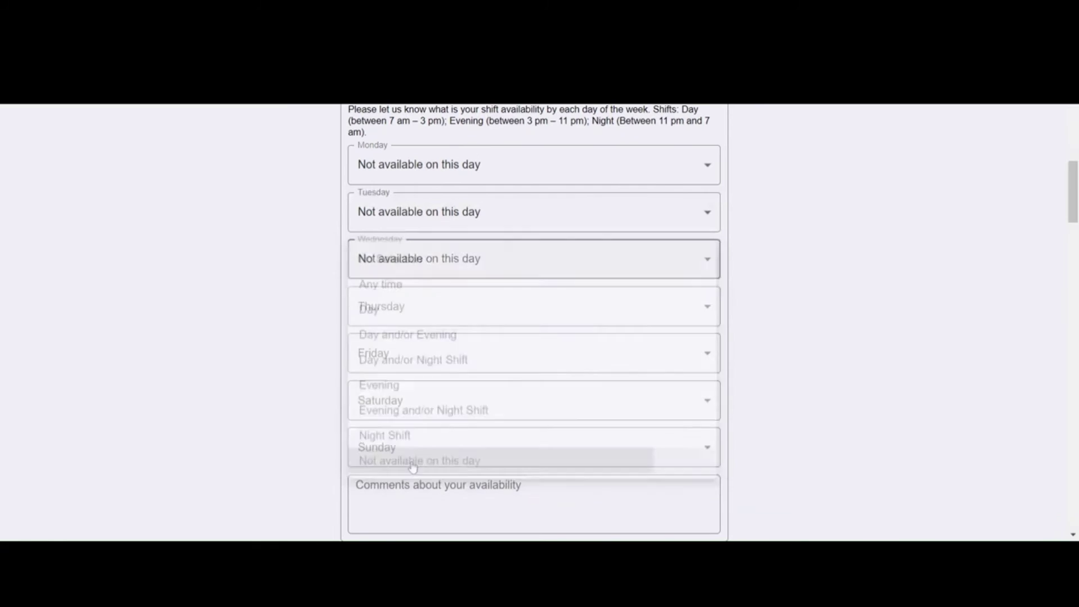
click(407, 320)
click(428, 510)
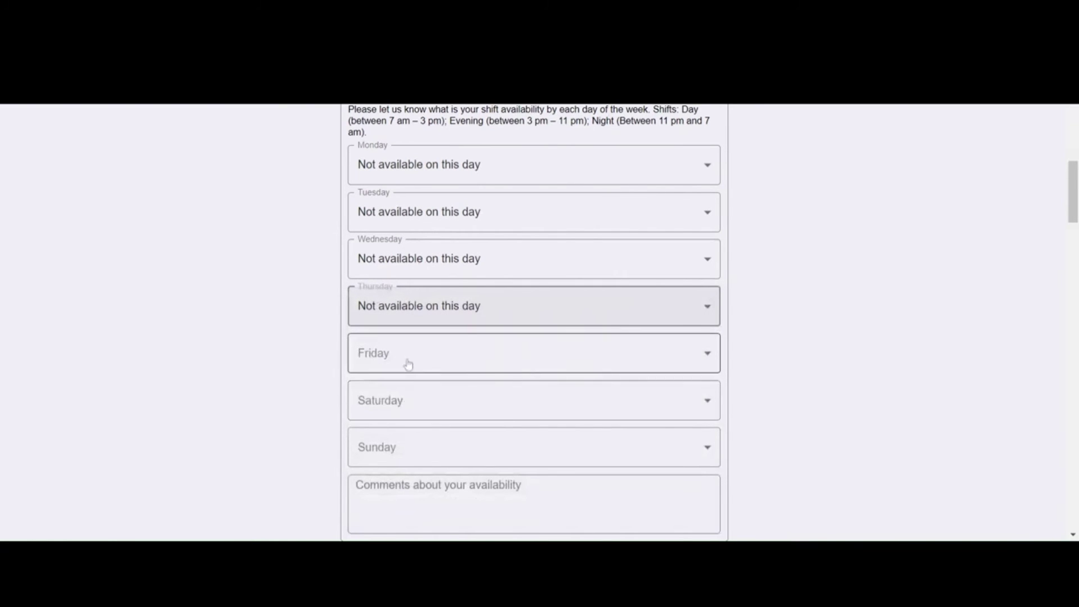
click(410, 361)
click(410, 511)
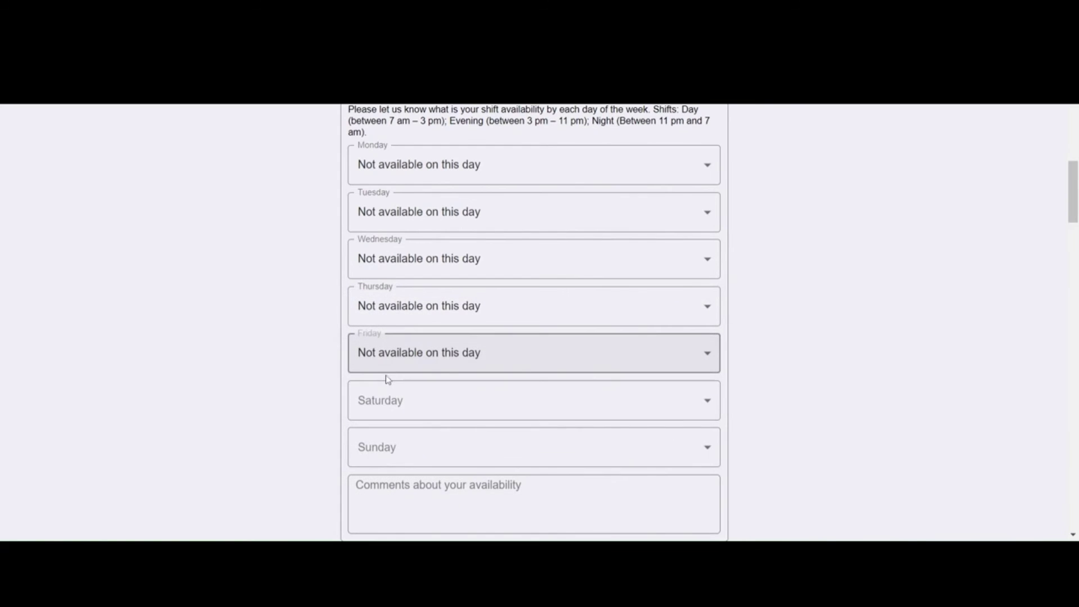
Step: Set Saturday and Sunday shift availability to Day
scroll(388, 379, down, 1)
click(407, 329)
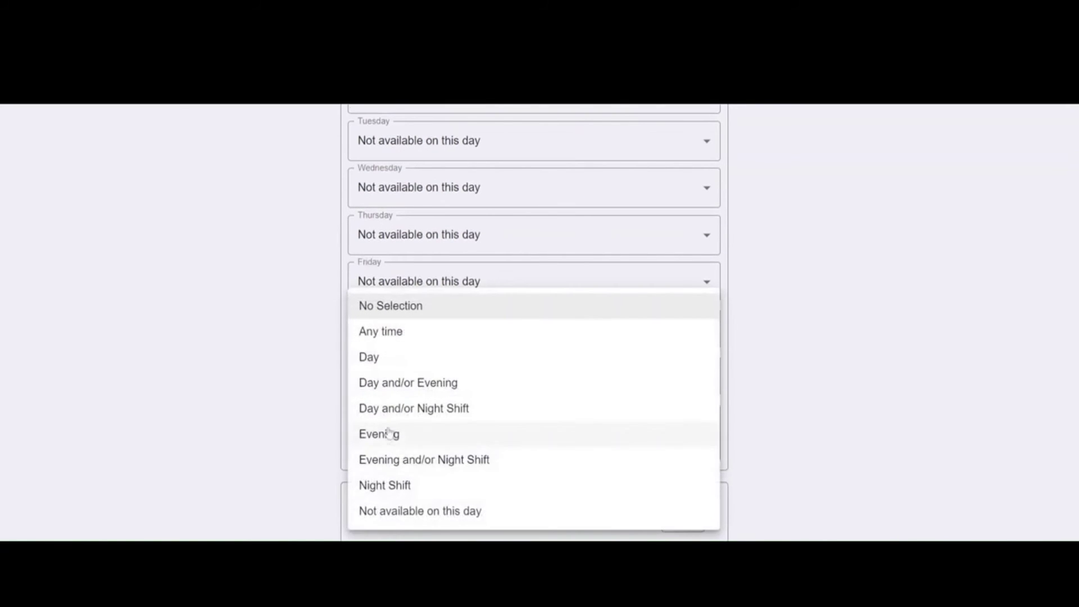
click(384, 357)
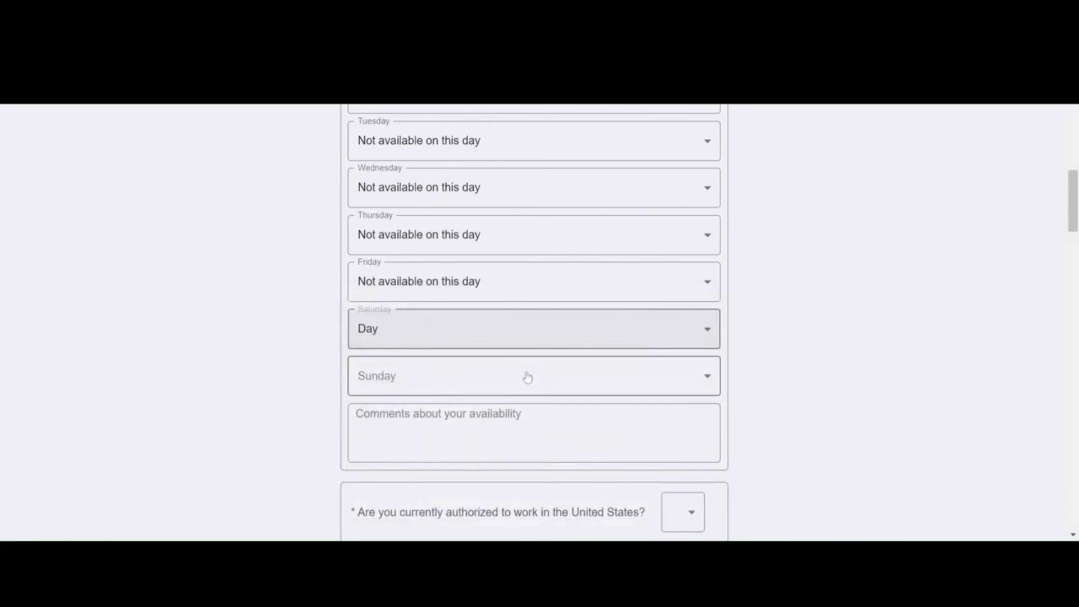
click(401, 382)
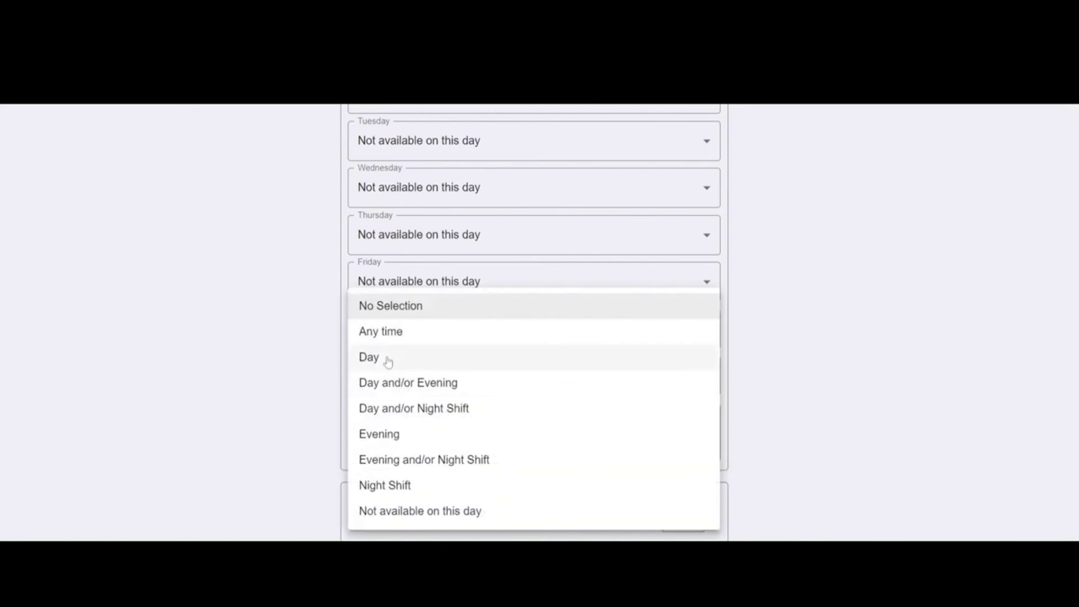
click(387, 360)
scroll(387, 405, down, 1)
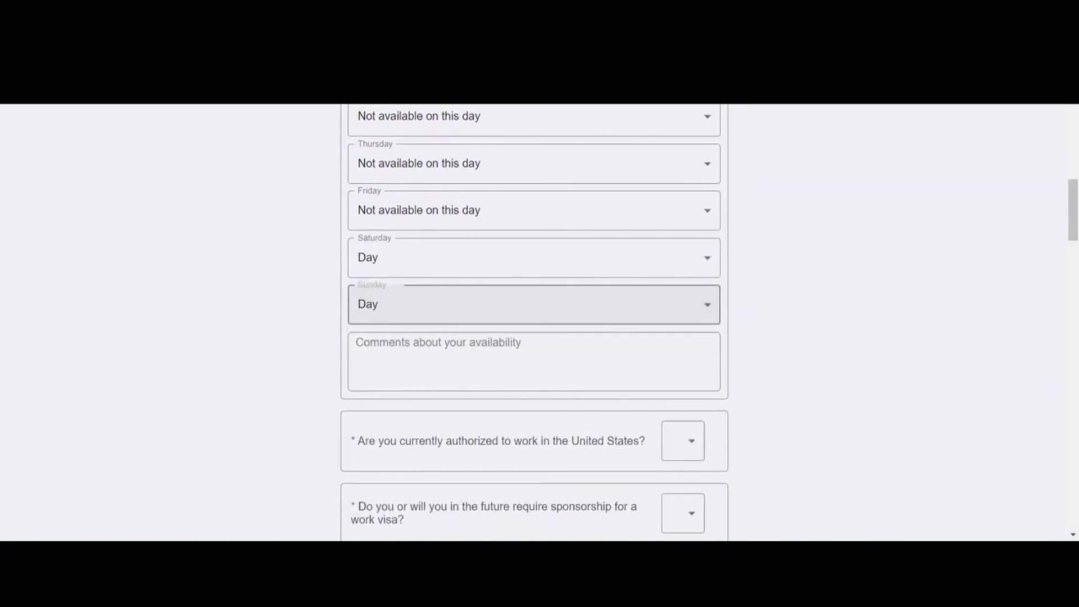
click(388, 362)
Step: Enter 'I can work from 9am to 5pm on the weekends' in the availability comments box
text(I)
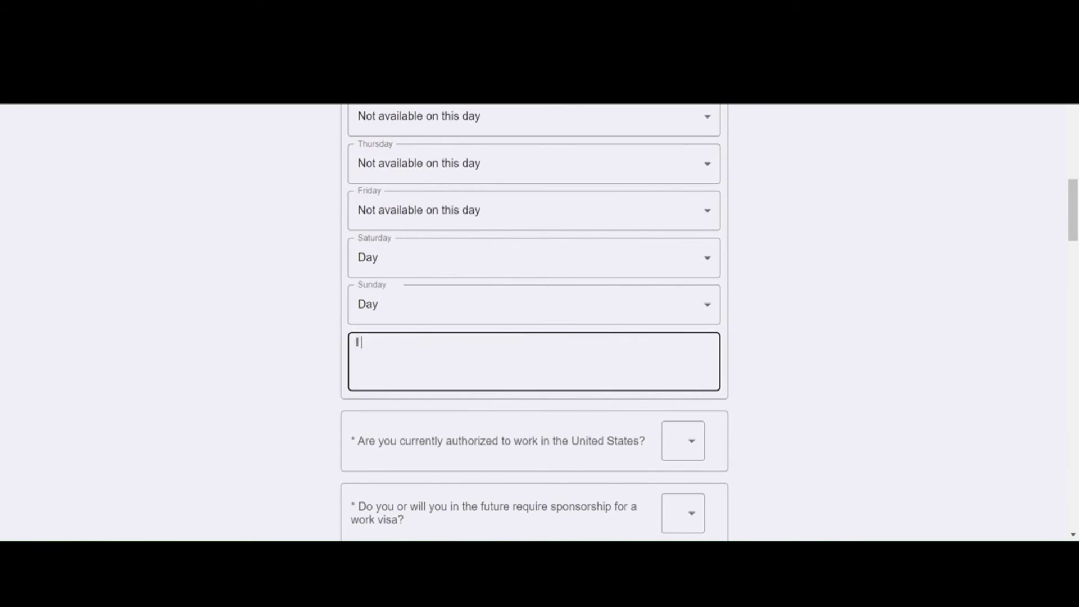
text( can work from 9am to 5p)
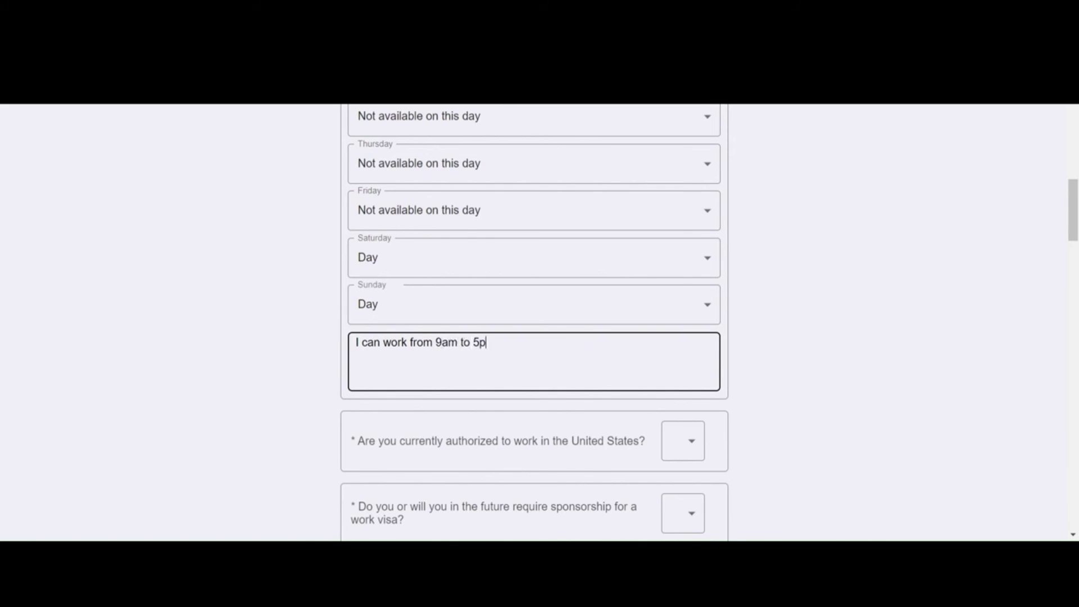
text(m on the weekends.)
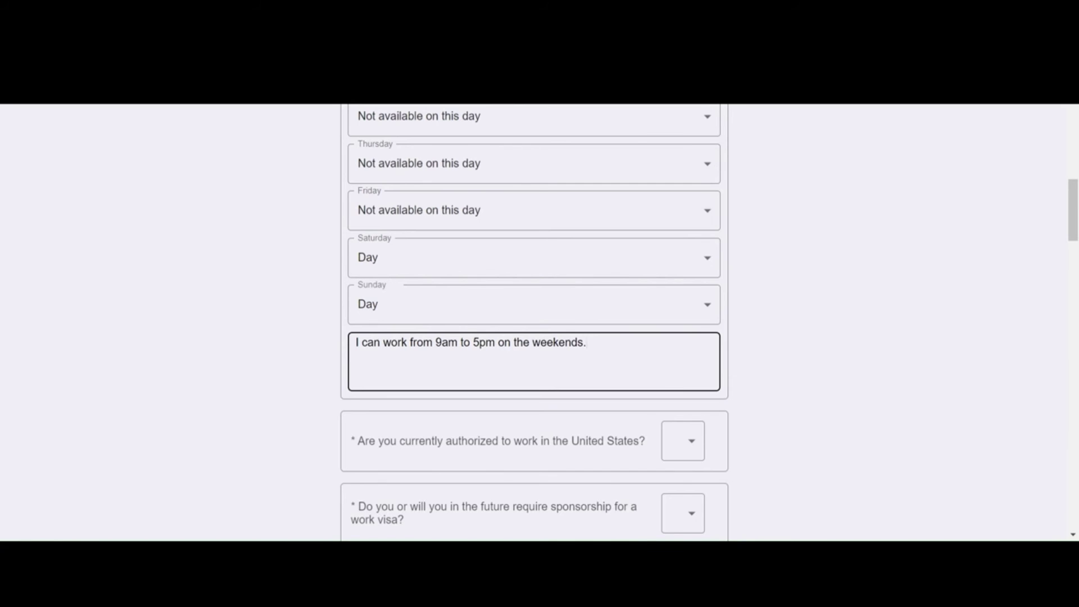
scroll(435, 202, up, 1)
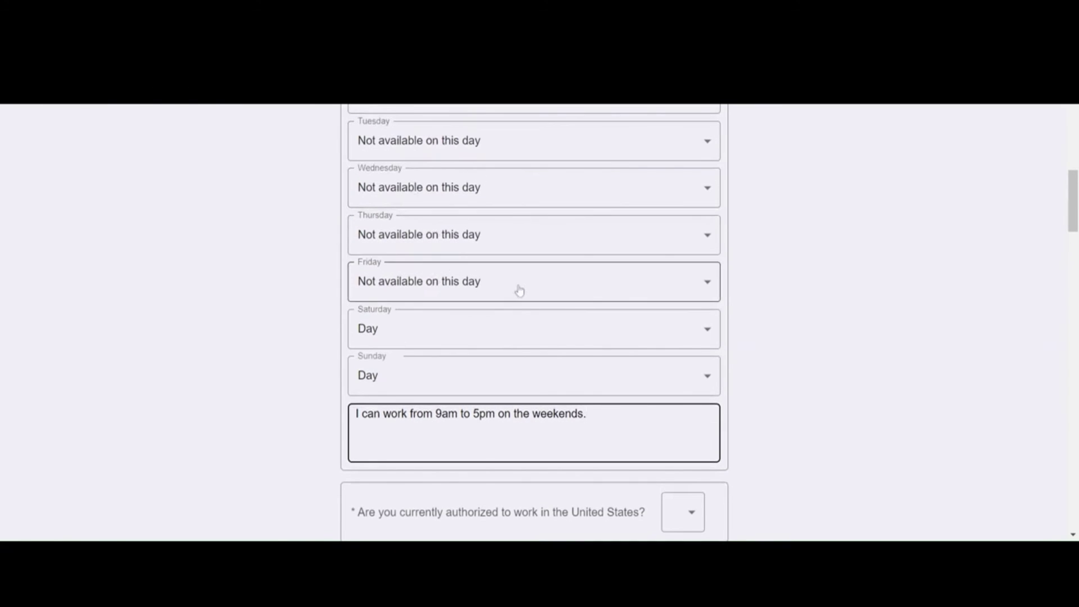
scroll(519, 290, down, 2)
scroll(395, 371, down, 2)
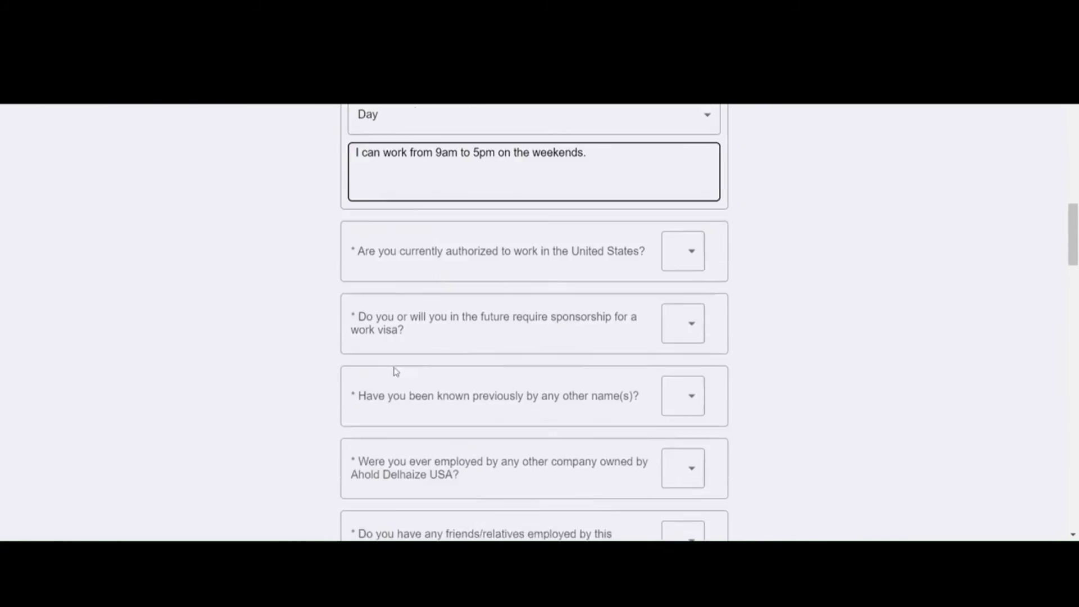
Step: Answer Yes to being authorized to work and No to needing visa sponsorship
click(668, 243)
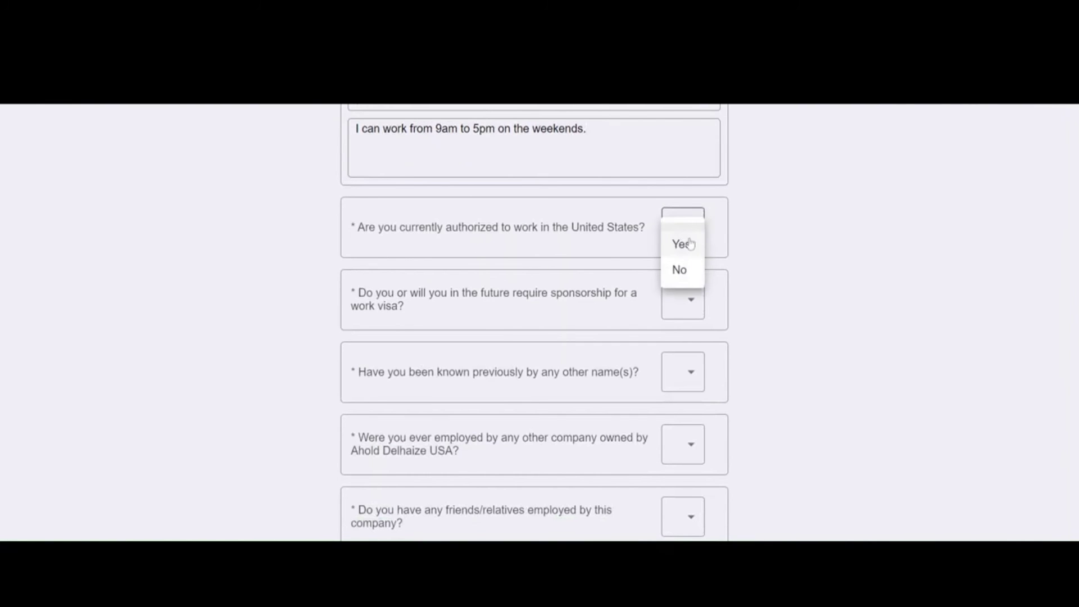
click(682, 245)
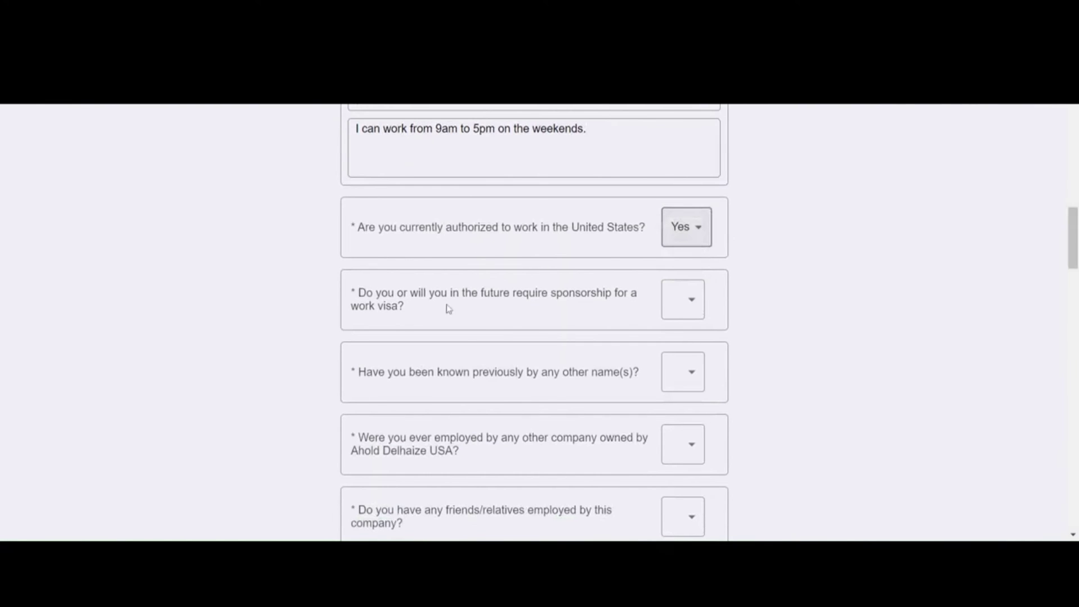
click(693, 309)
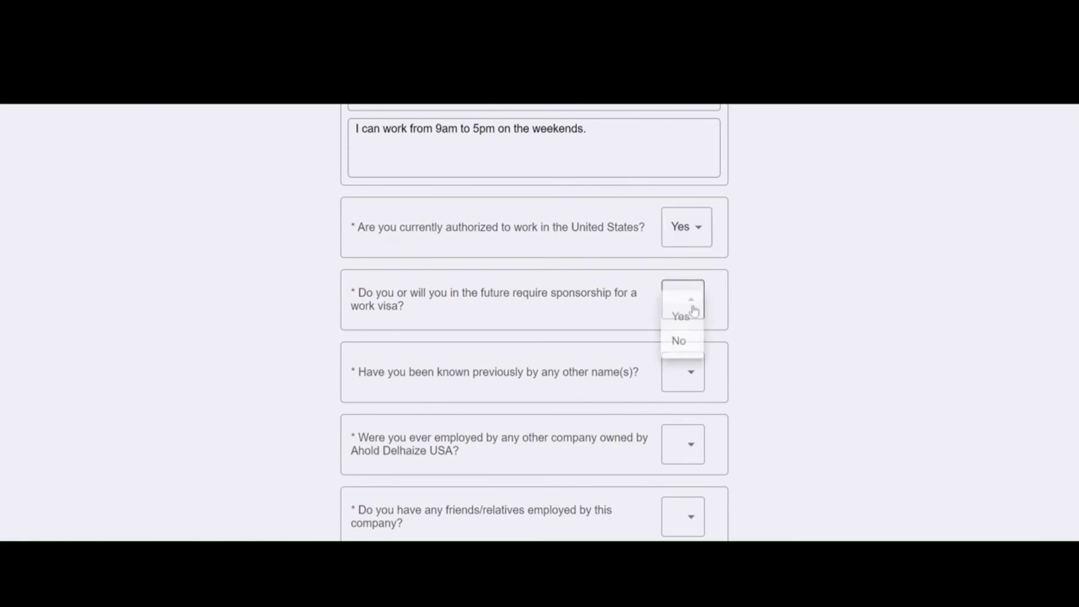
click(679, 341)
Step: Answer No to having other names and No to prior Ahold Delhaize USA employment
scroll(464, 343, down, 1)
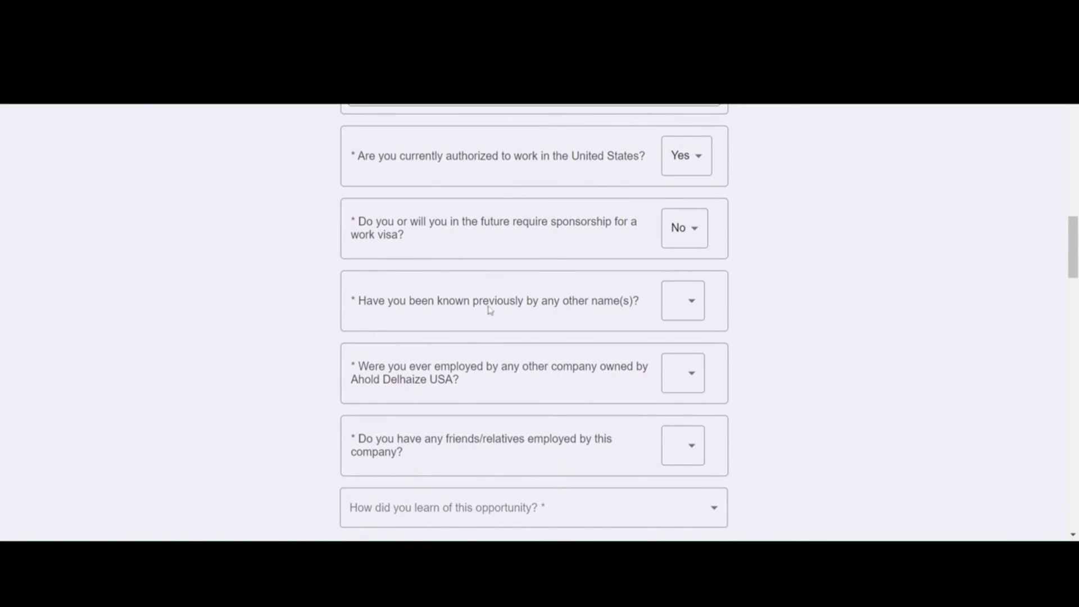
click(682, 309)
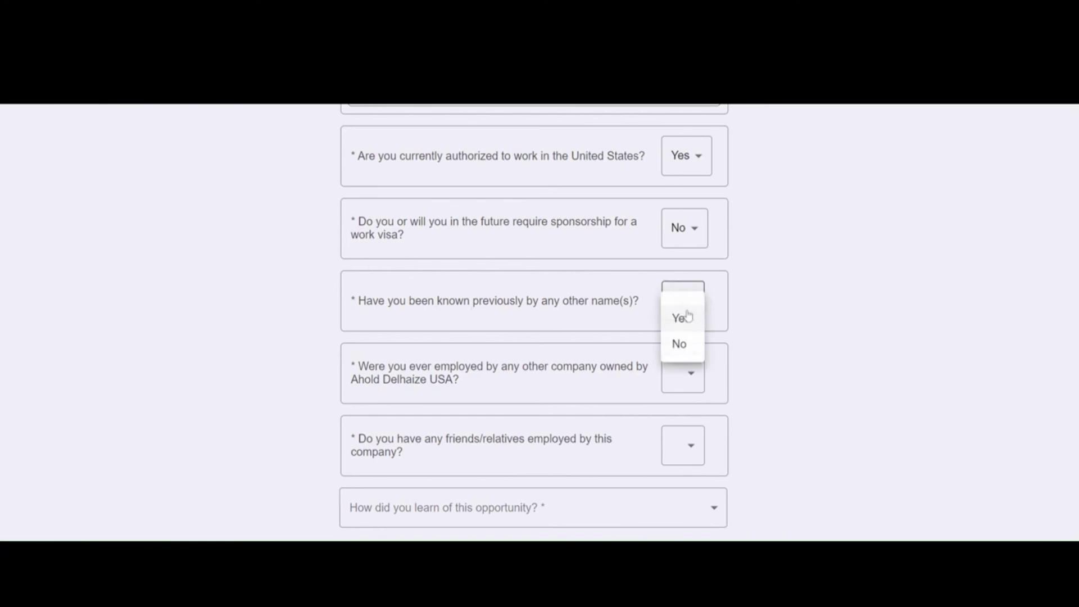
click(684, 346)
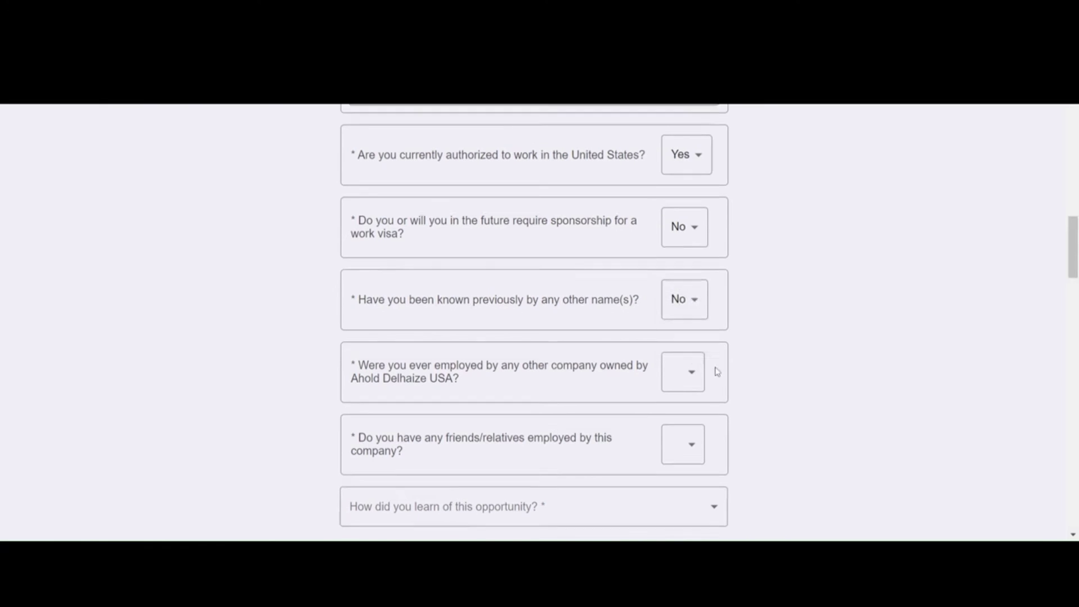
scroll(441, 323, down, 1)
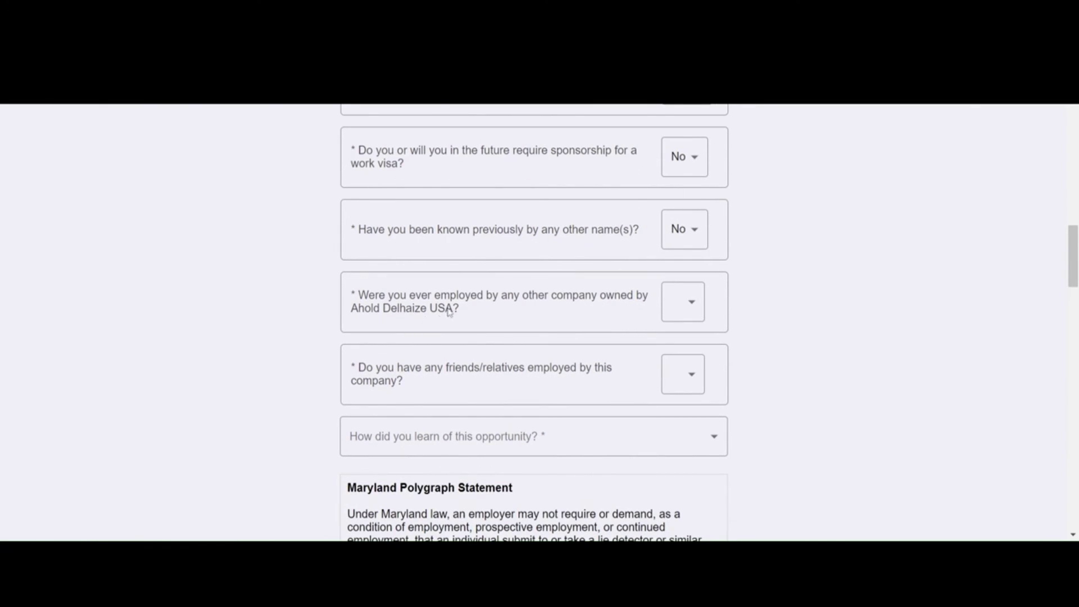
click(689, 312)
click(689, 343)
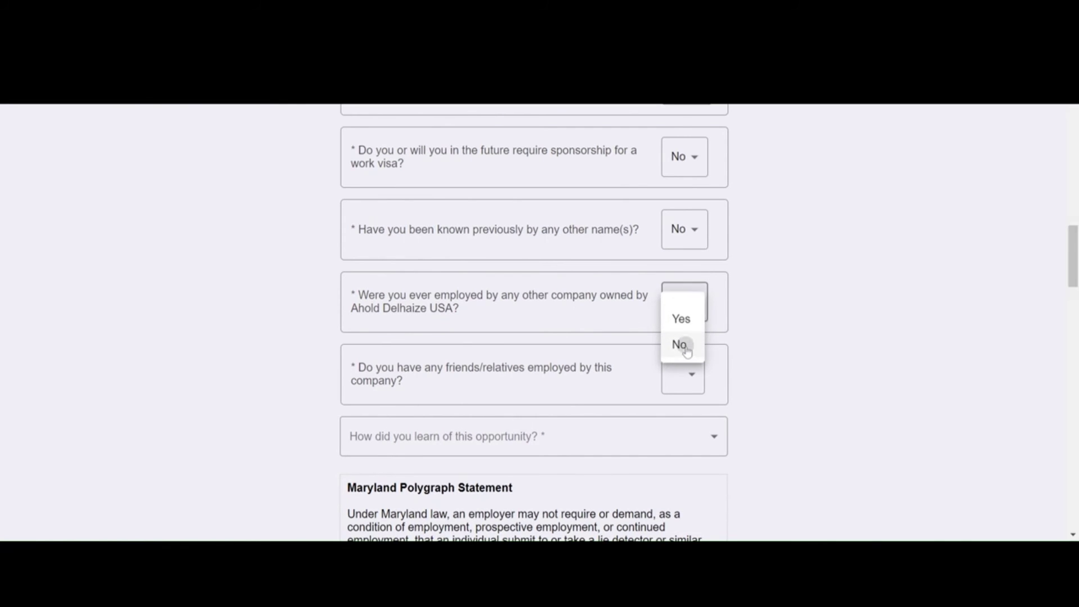
Step: Answer No to having friends or relatives employed by the company
scroll(714, 354, down, 2)
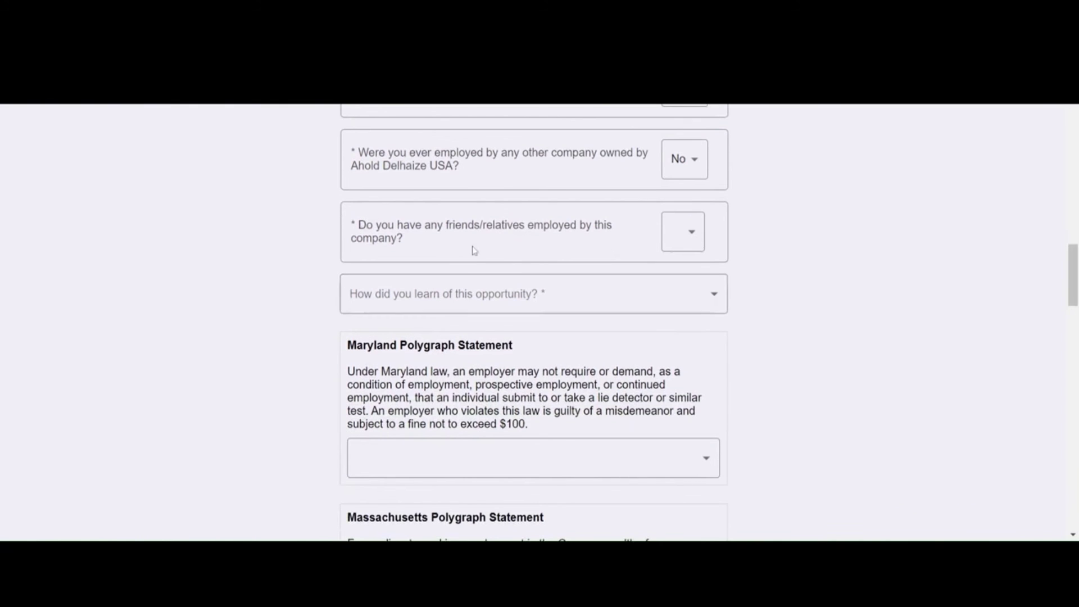
click(690, 245)
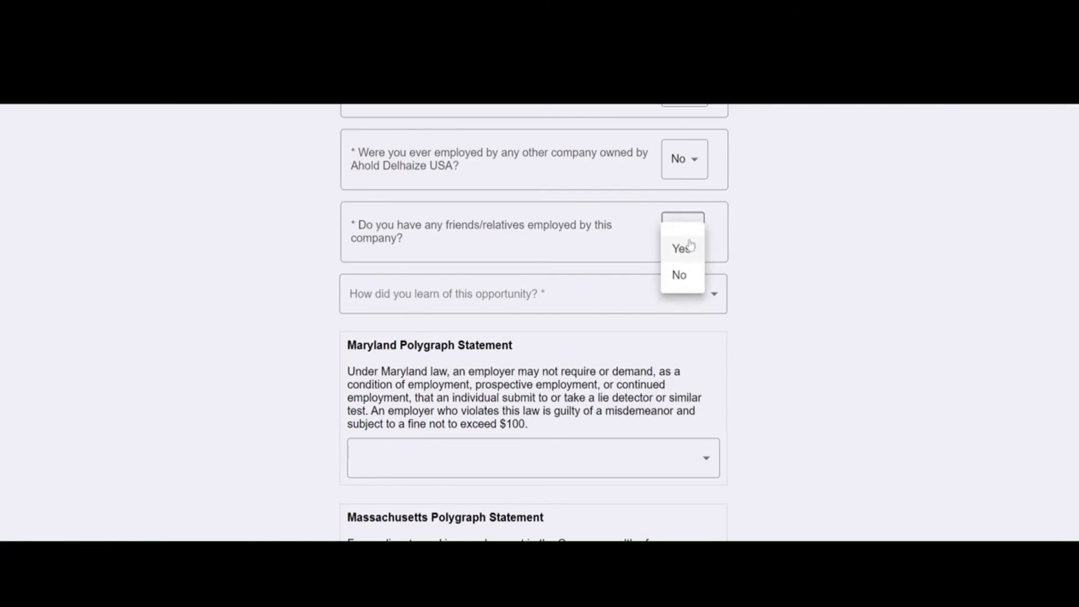
click(678, 278)
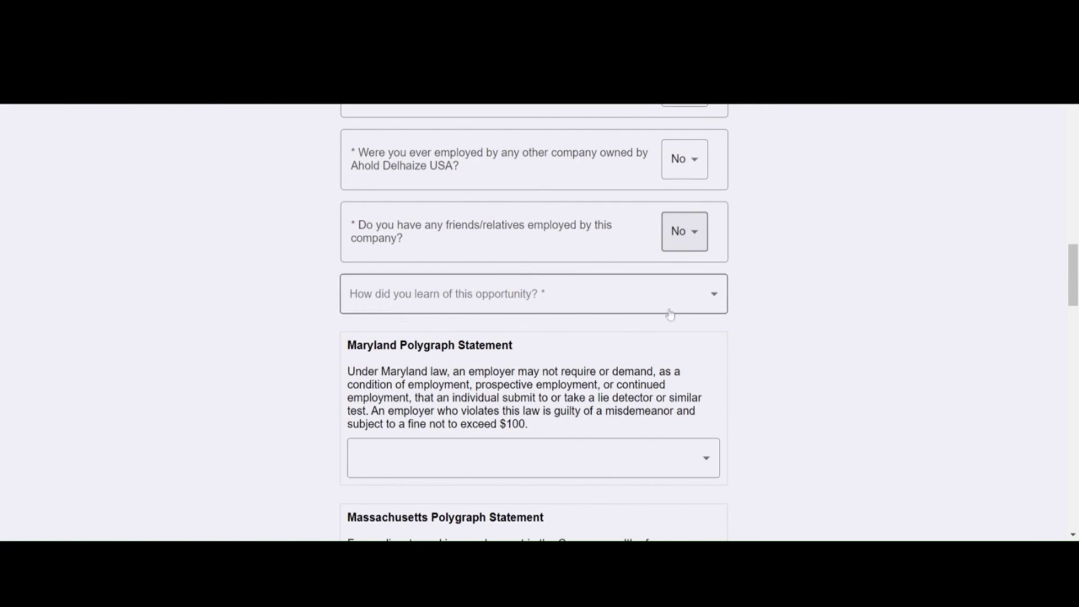
Step: Browse the 'How did you learn of this opportunity?' choices, then close the list without selecting
click(621, 307)
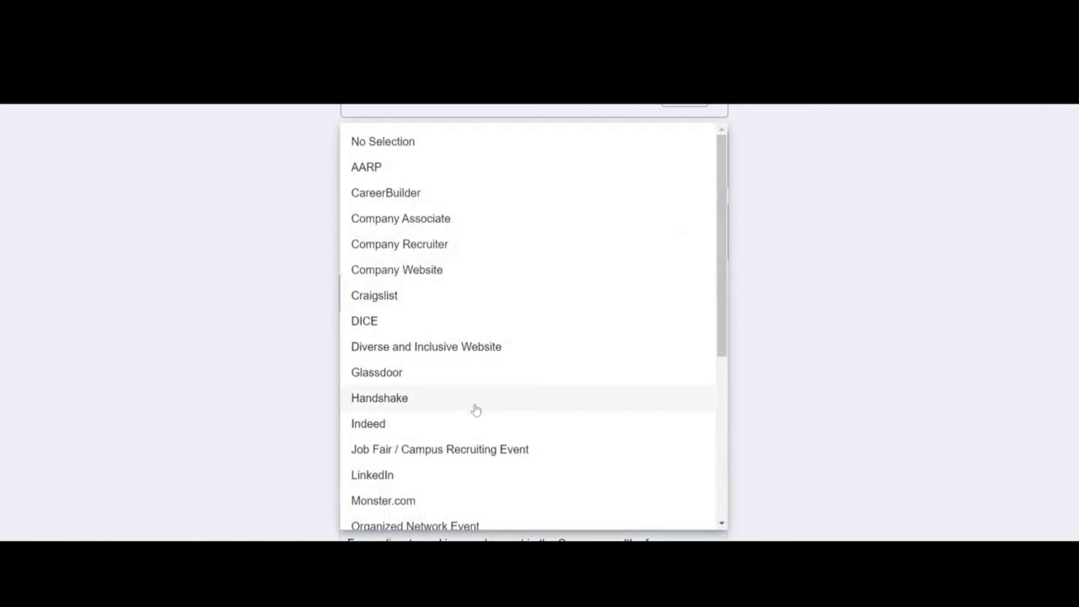
scroll(419, 404, down, 3)
scroll(422, 440, down, 3)
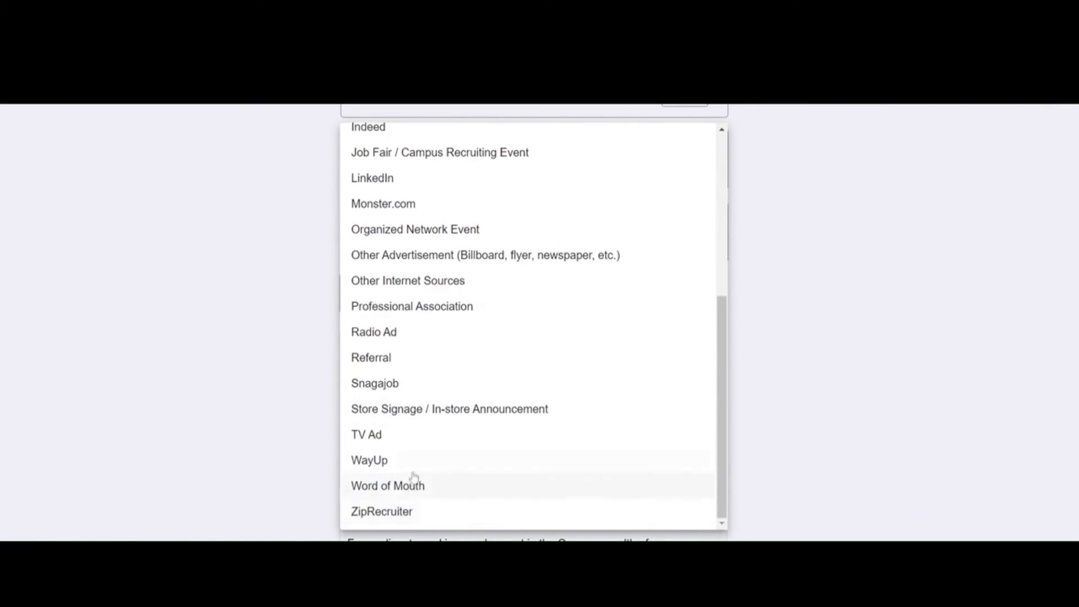
scroll(415, 477, up, 3)
scroll(414, 349, up, 3)
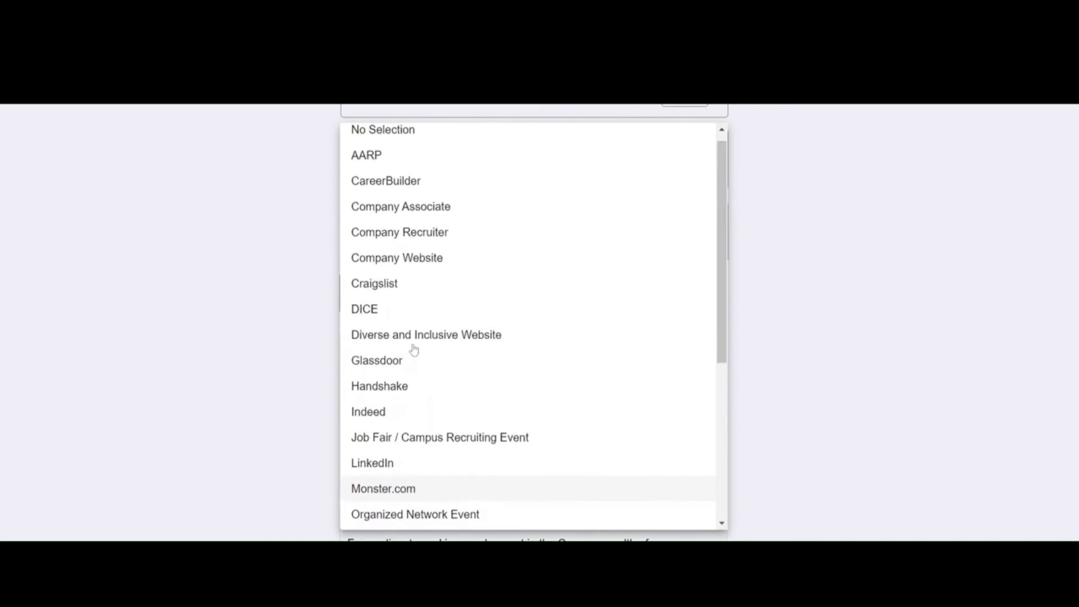
click(373, 142)
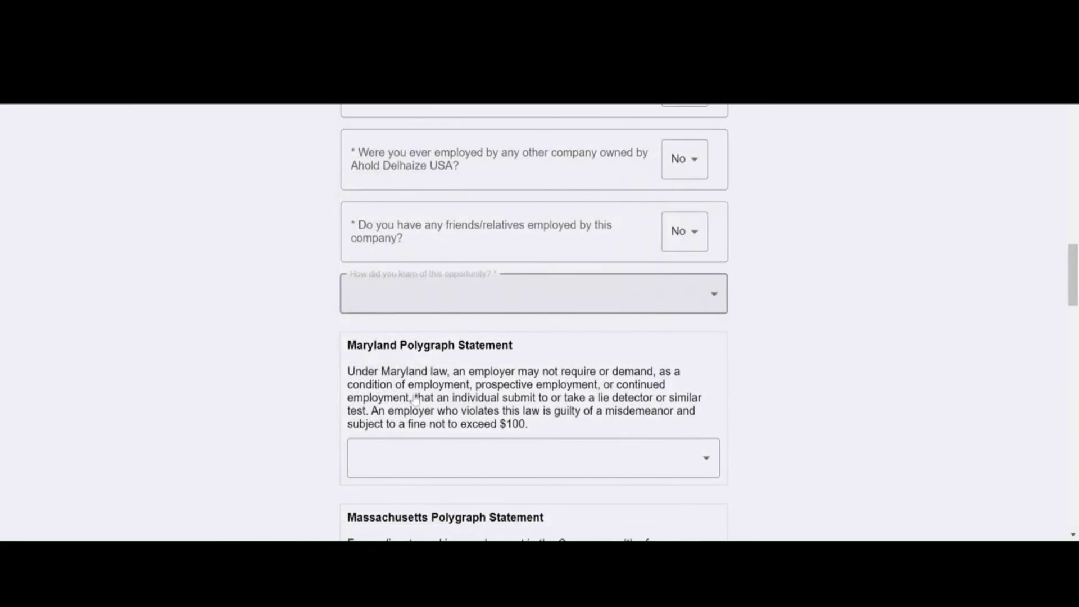
Step: Select Referral as how you learned of this opportunity
click(497, 294)
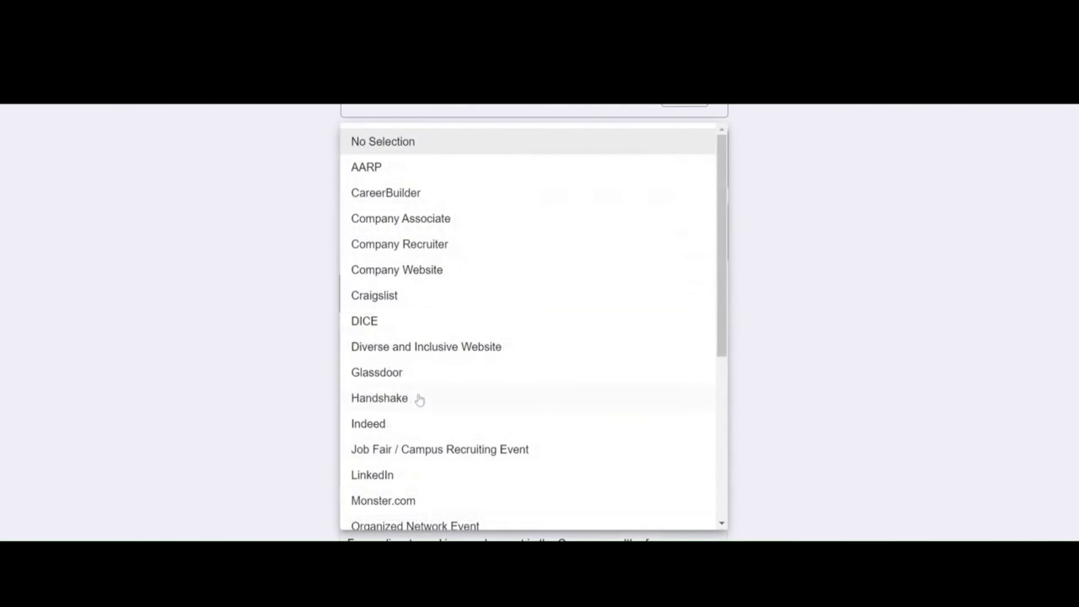
scroll(420, 400, down, 3)
scroll(415, 410, down, 3)
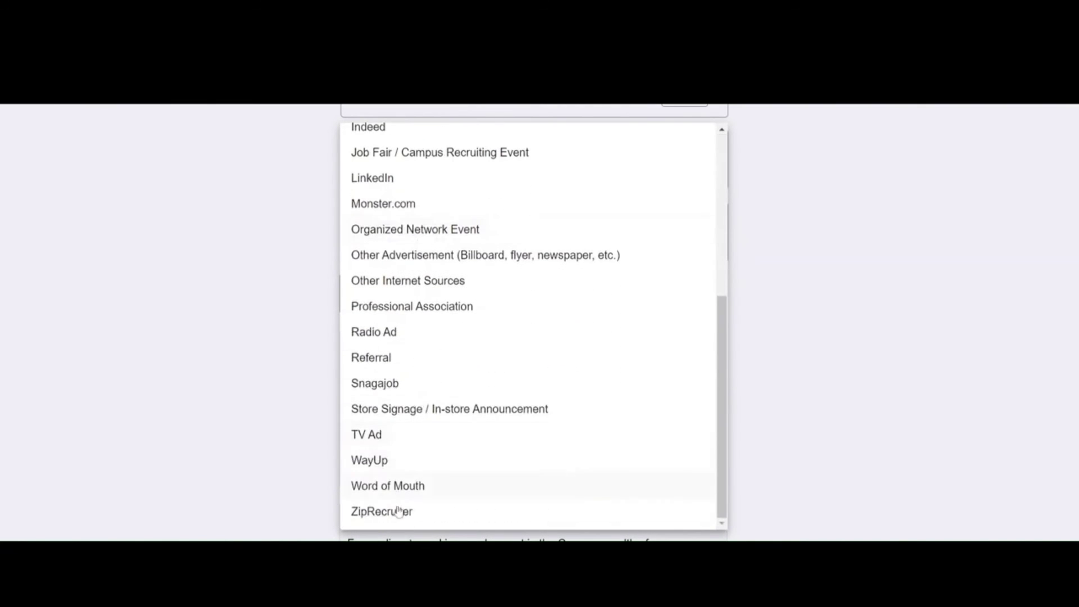
scroll(400, 431, up, 5)
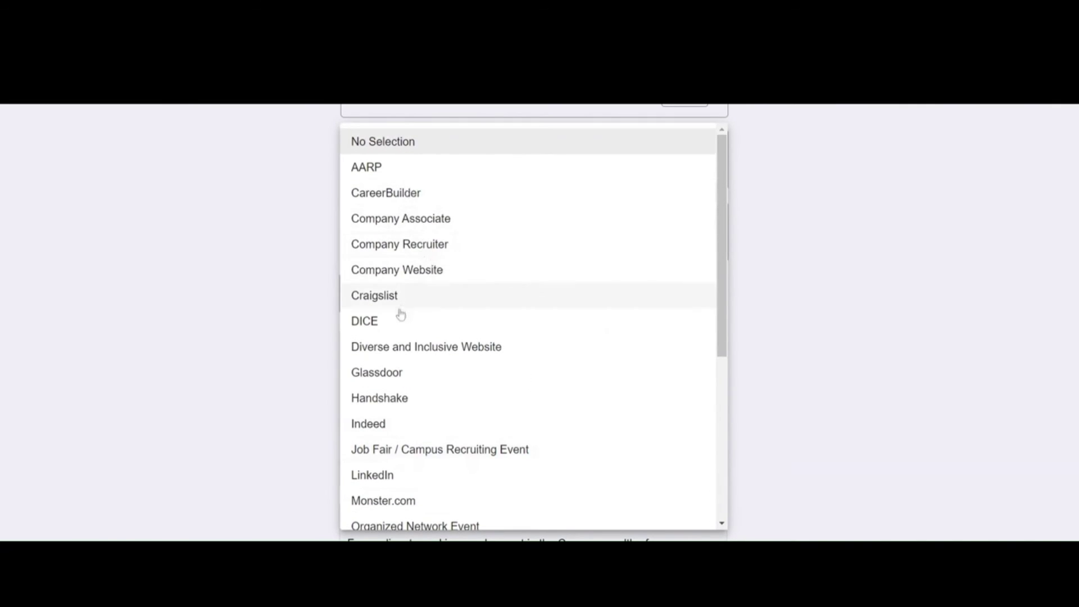
scroll(399, 338, down, 3)
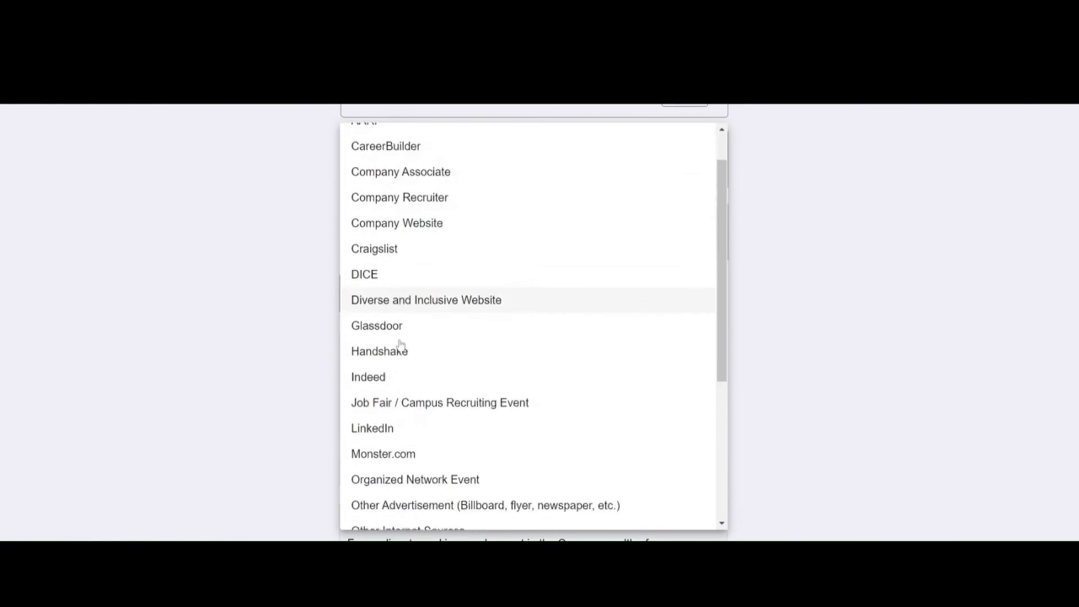
scroll(435, 362, down, 6)
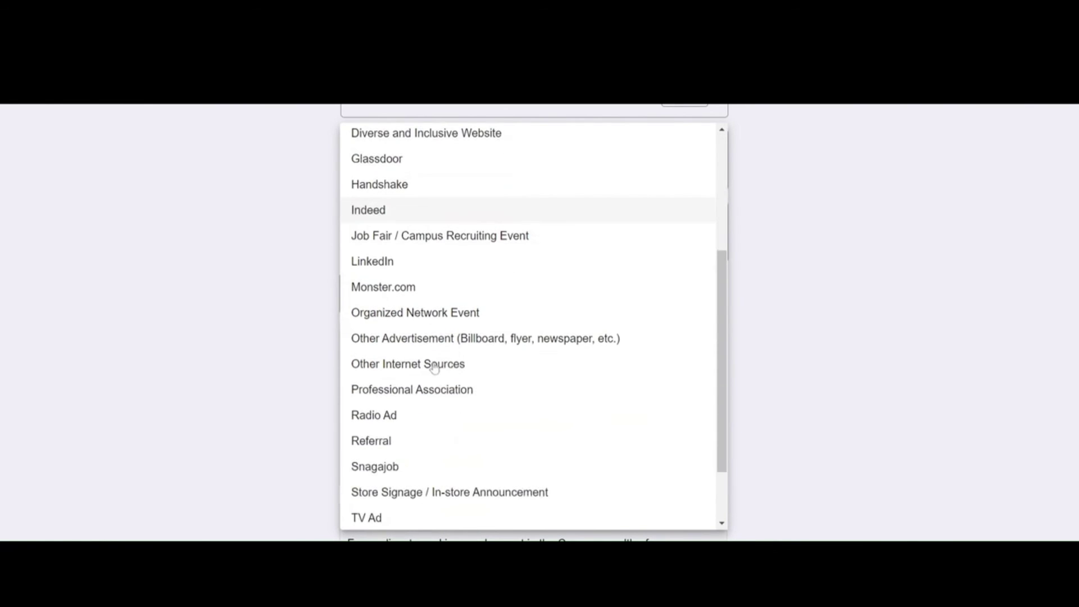
scroll(434, 368, down, 3)
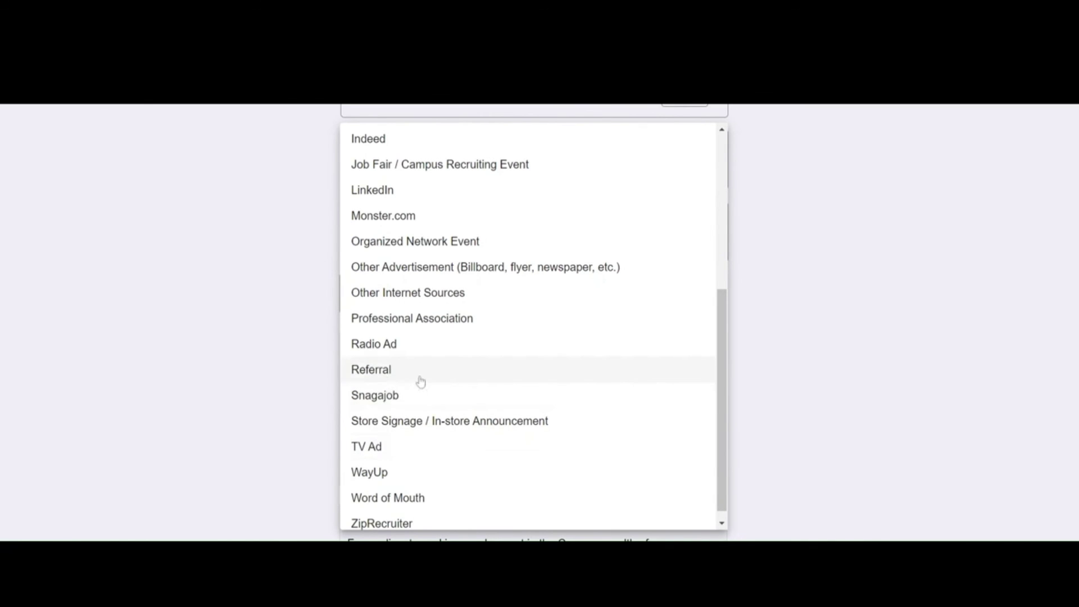
click(393, 369)
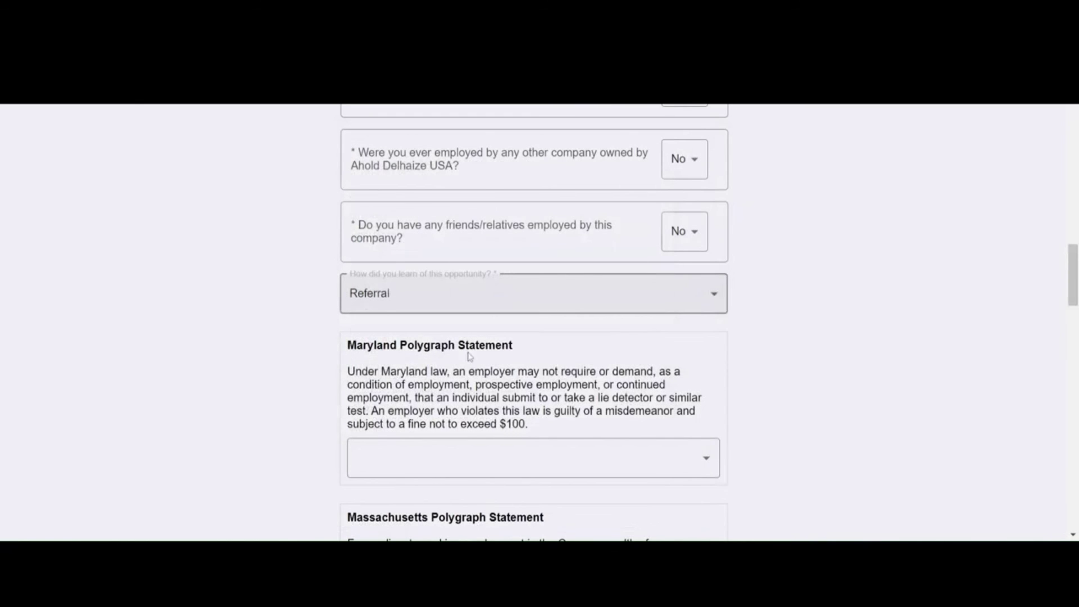
scroll(534, 322, down, 3)
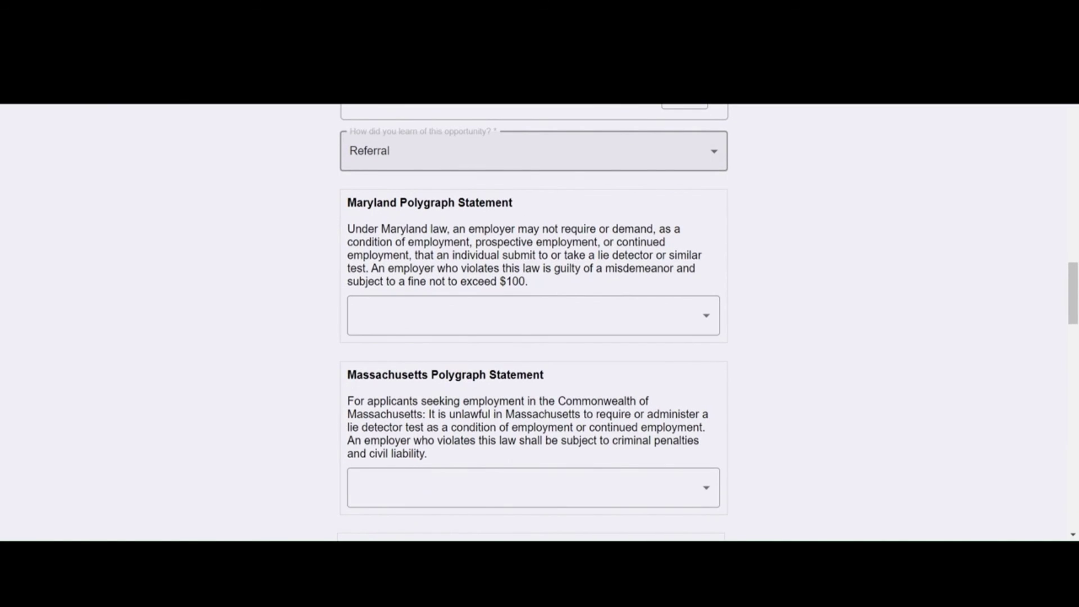
Step: Type the applicant's full name into the Agreement of Waiver Signature field
scroll(644, 335, down, 1)
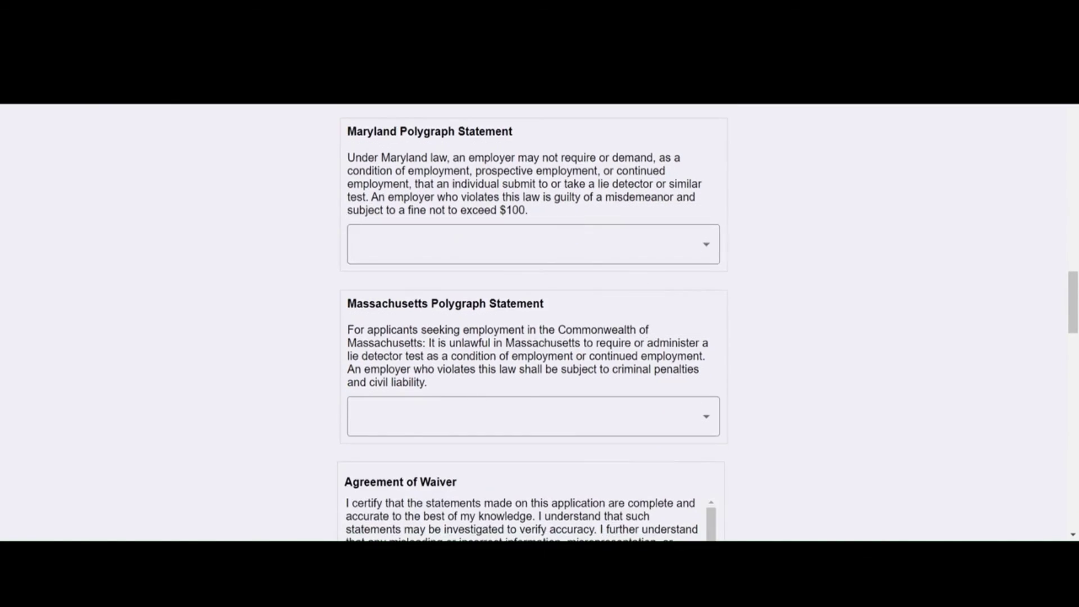
scroll(528, 428, down, 2)
scroll(528, 427, down, 3)
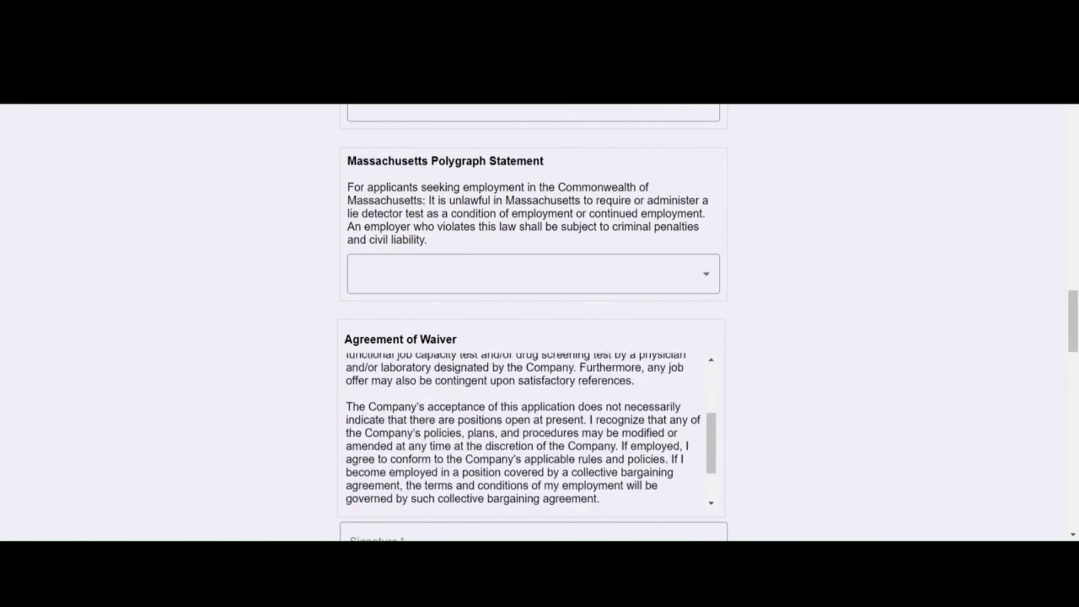
scroll(941, 446, down, 2)
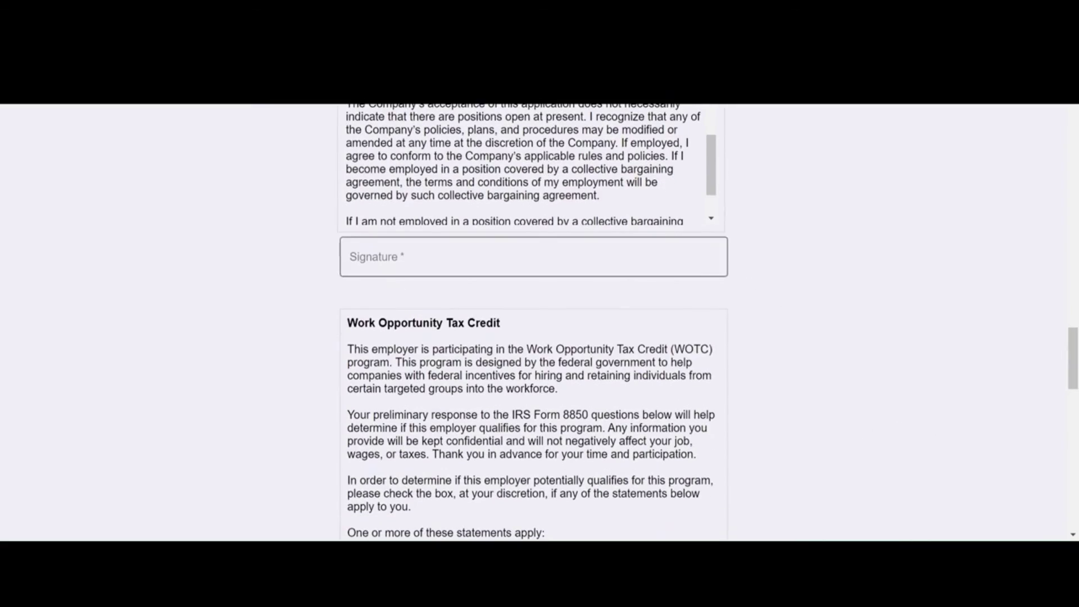
click(418, 256)
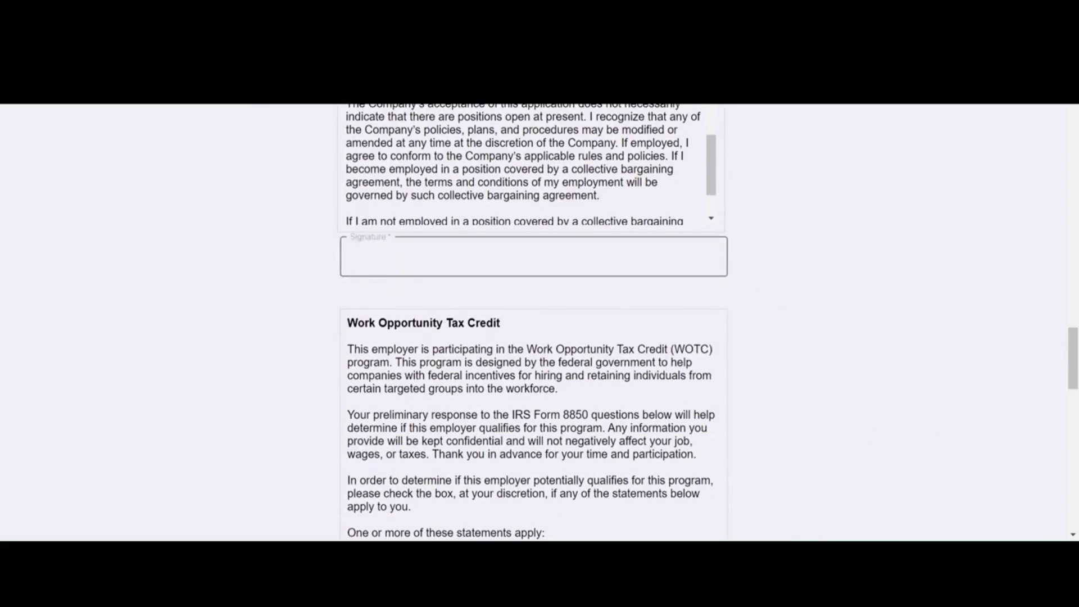
scroll(540, 323, down, 8)
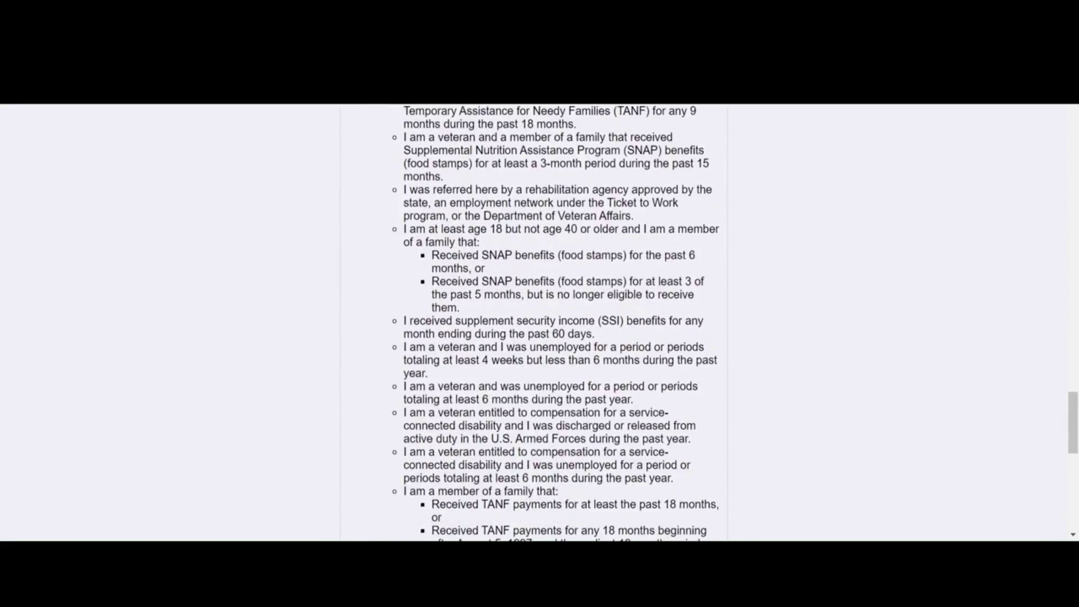
scroll(540, 323, down, 7)
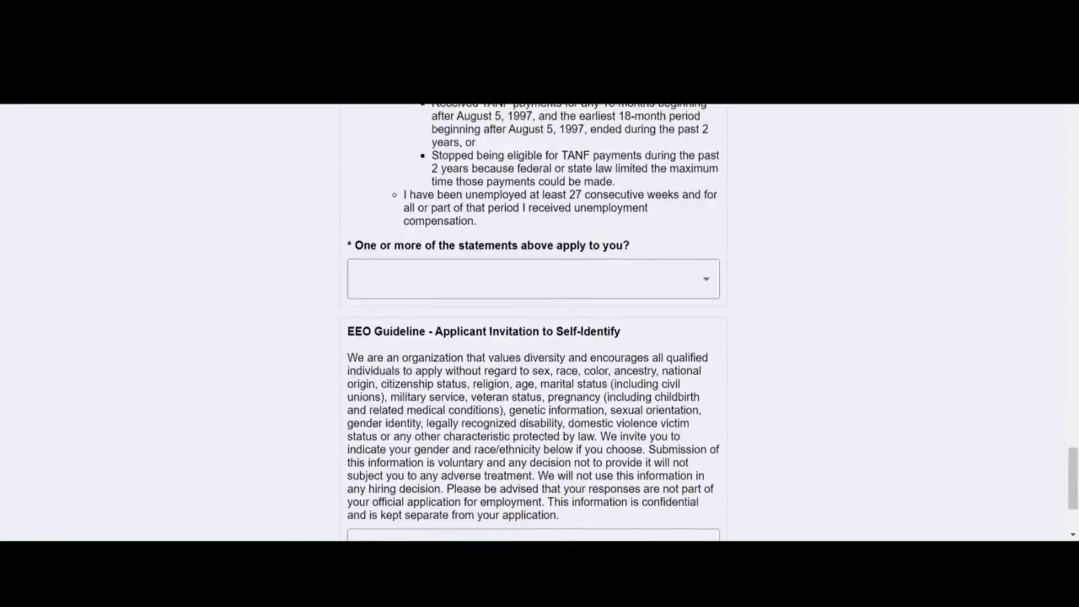
scroll(540, 324, up, 8)
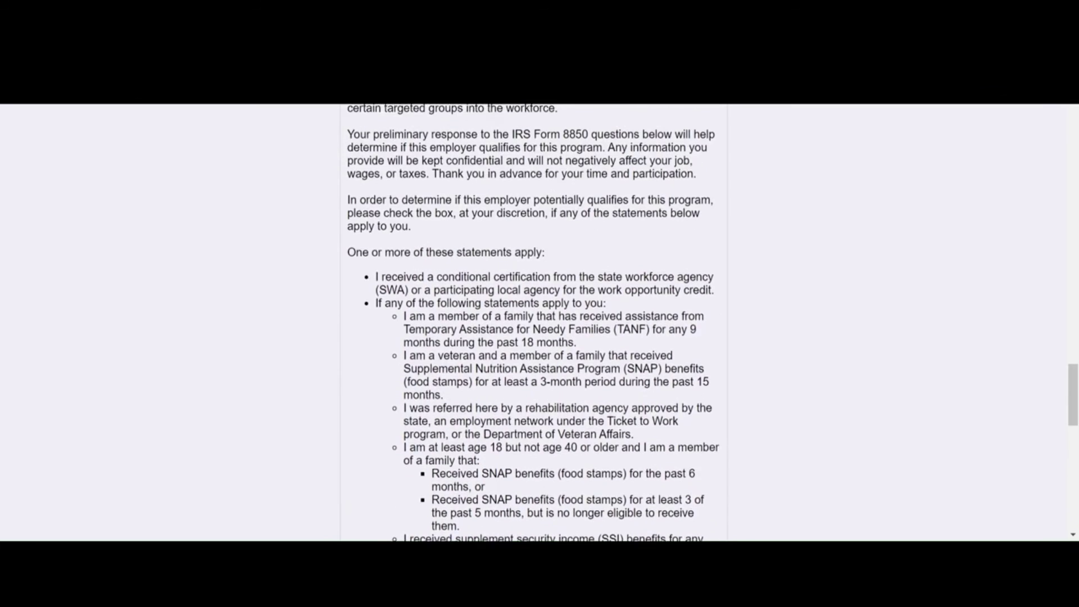
scroll(540, 323, up, 5)
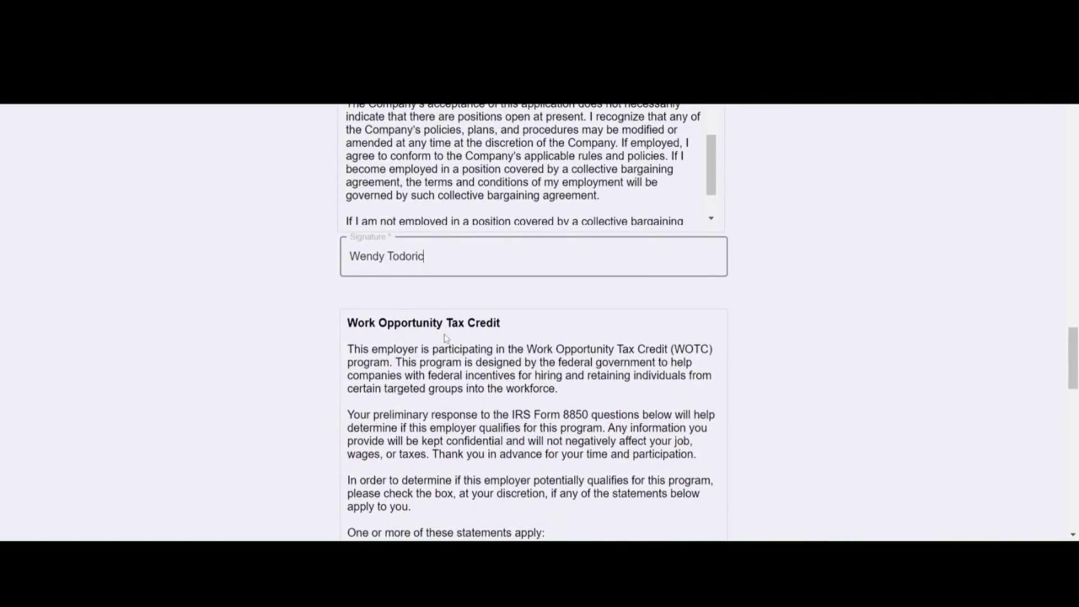
scroll(444, 337, down, 3)
scroll(534, 323, down, 3)
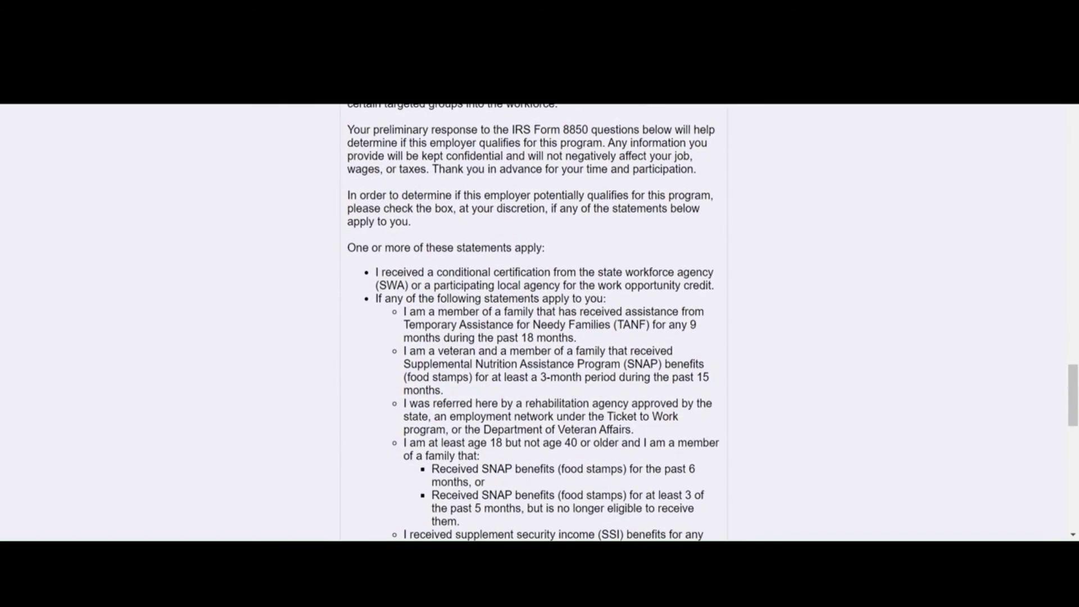
scroll(534, 323, down, 3)
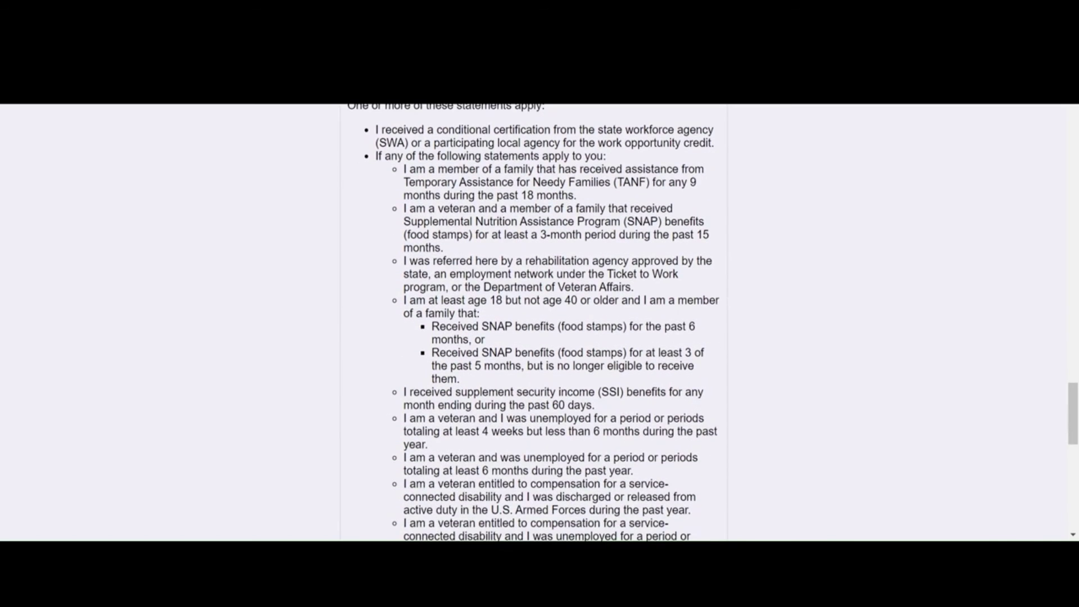